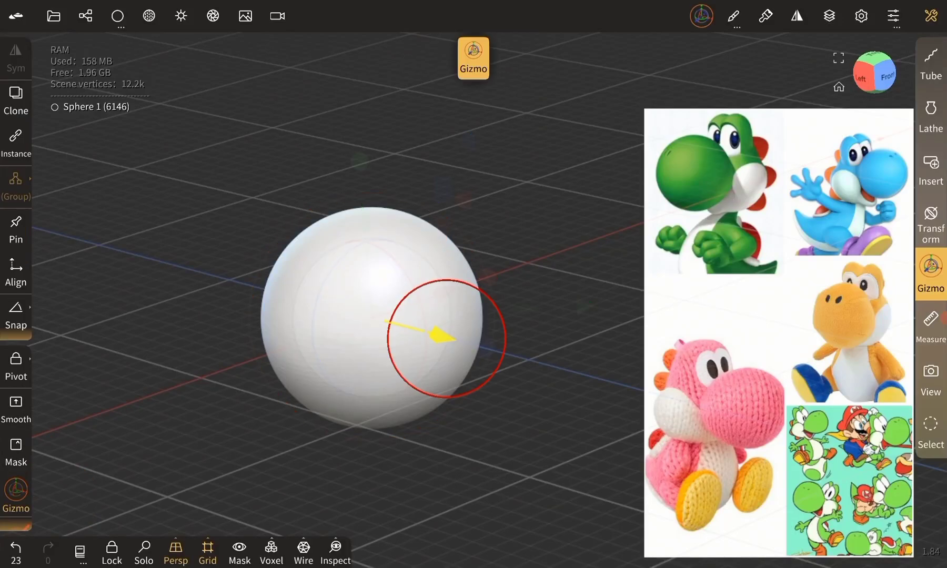
Raise the front head sphere and nudge the smaller sphere up beneath it
drag(498, 228, 489, 93)
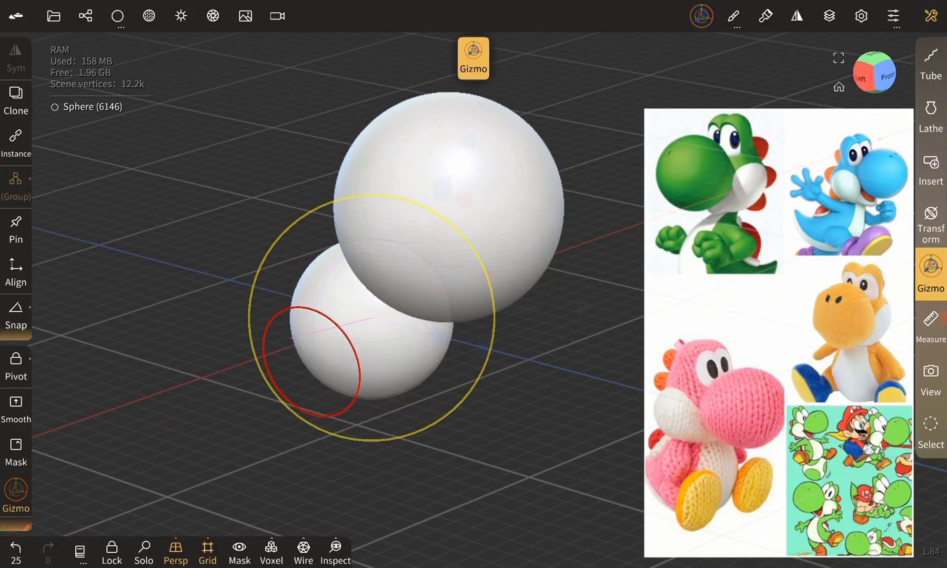
click(368, 347)
drag(332, 231, 332, 202)
Clone a sphere, move it onto the head and scale it into a tall egg-shaped eye
click(85, 16)
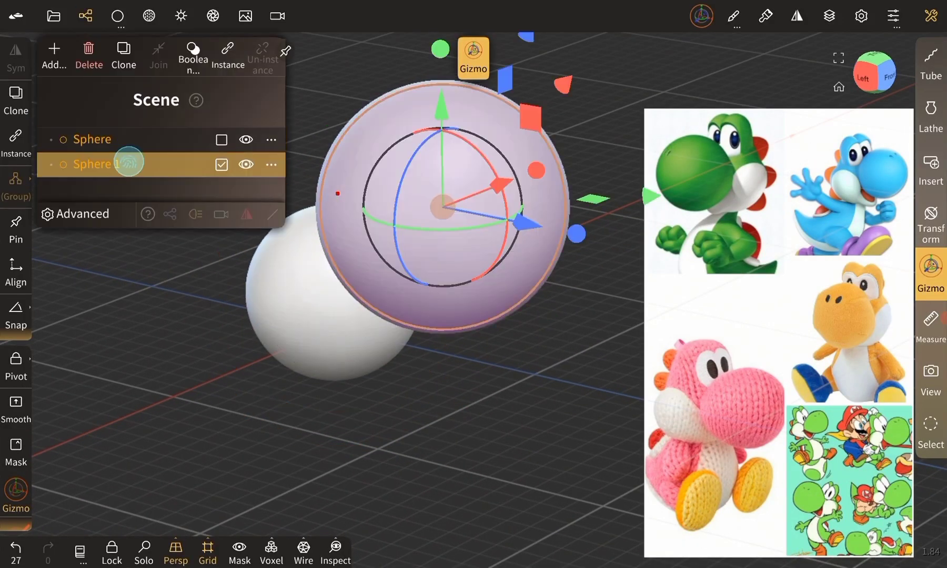
click(124, 61)
click(85, 15)
drag(431, 200, 339, 185)
mouse_move(158, 289)
mouse_down()
mouse_move(121, 314)
mouse_move(151, 313)
mouse_move(137, 312)
mouse_up()
Check the eye from front and angled views, then mirror it into a matching pair
click(888, 77)
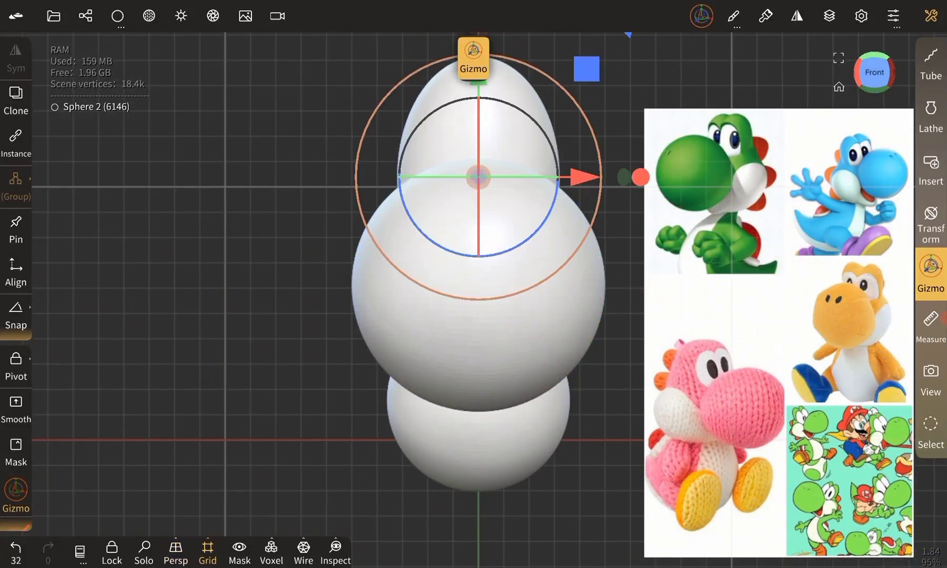
drag(228, 281, 145, 303)
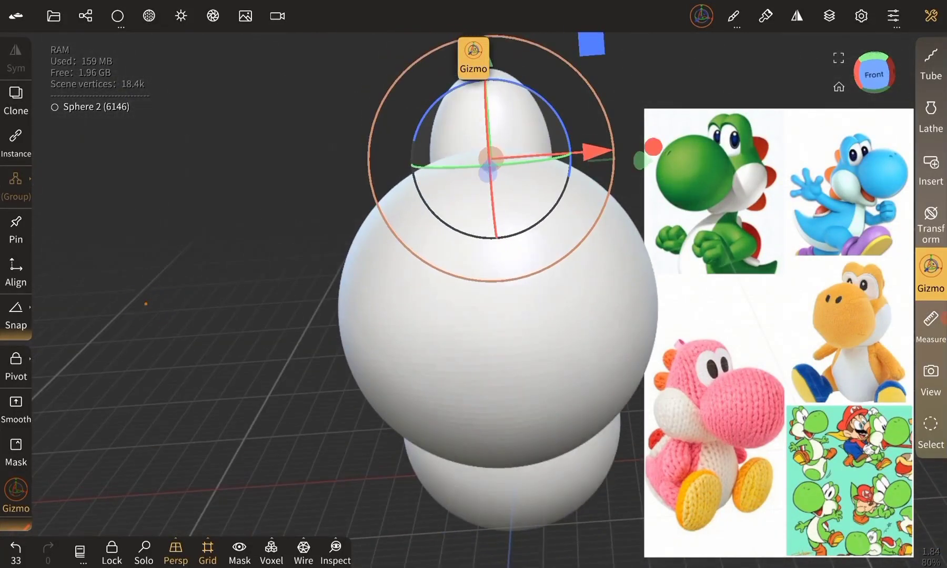
drag(275, 270, 221, 279)
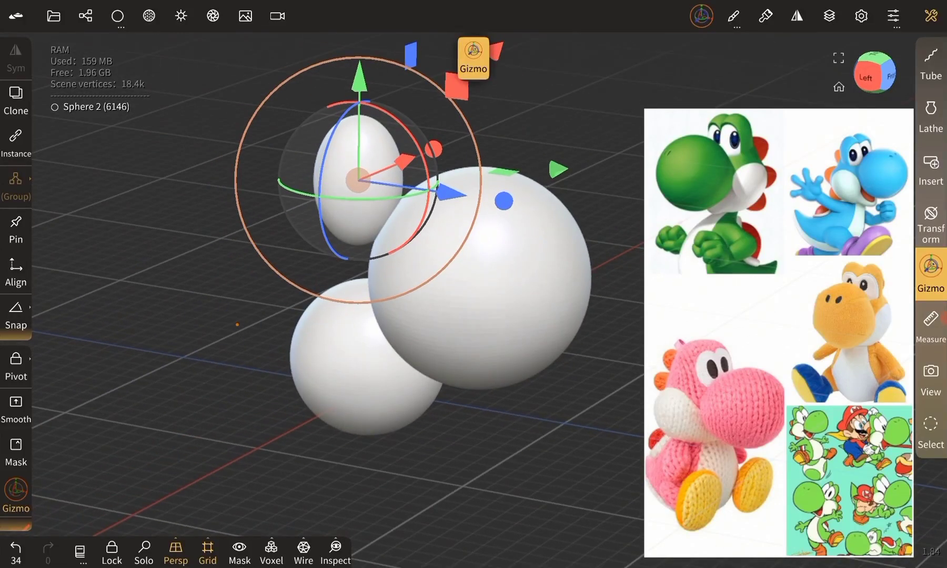
click(489, 58)
Inspect both eyes and reposition the eye on the head
drag(236, 284, 166, 281)
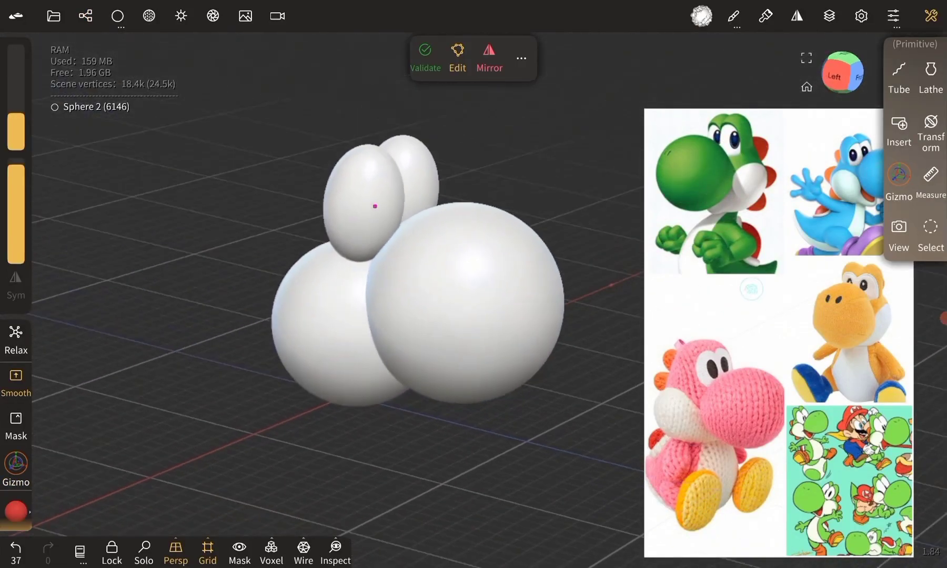
scroll(111, 224, up, 2)
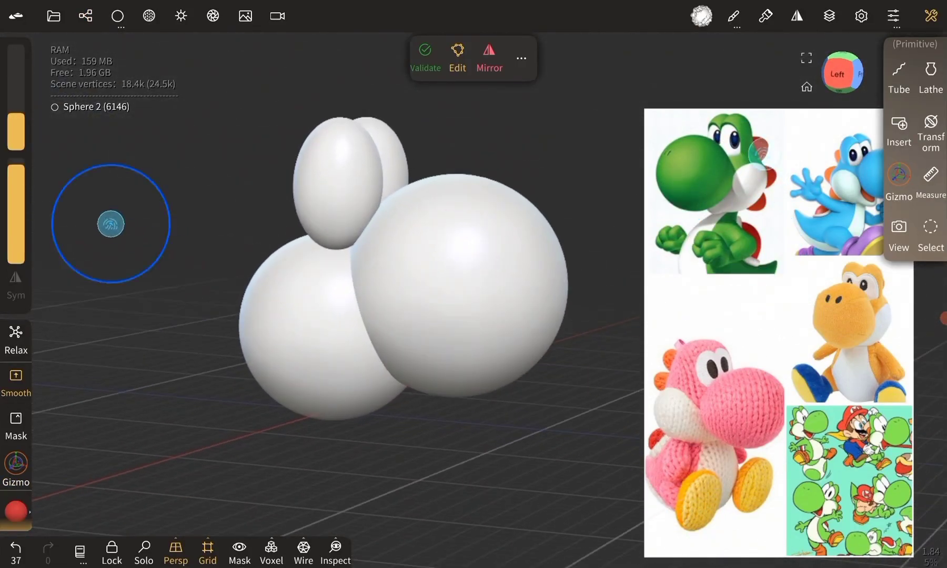
drag(339, 208, 337, 204)
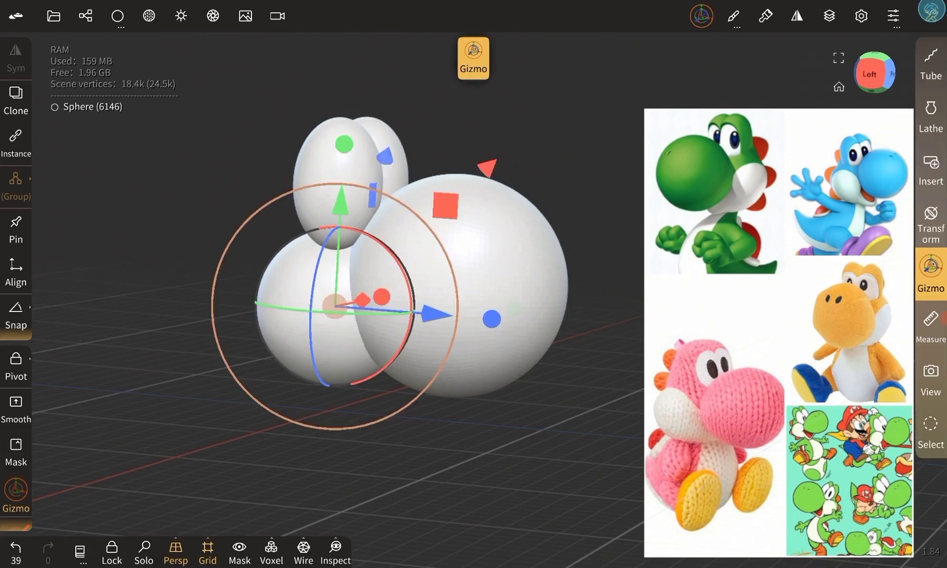
Clone the head sphere and move the copy to fill the back of the head
click(86, 16)
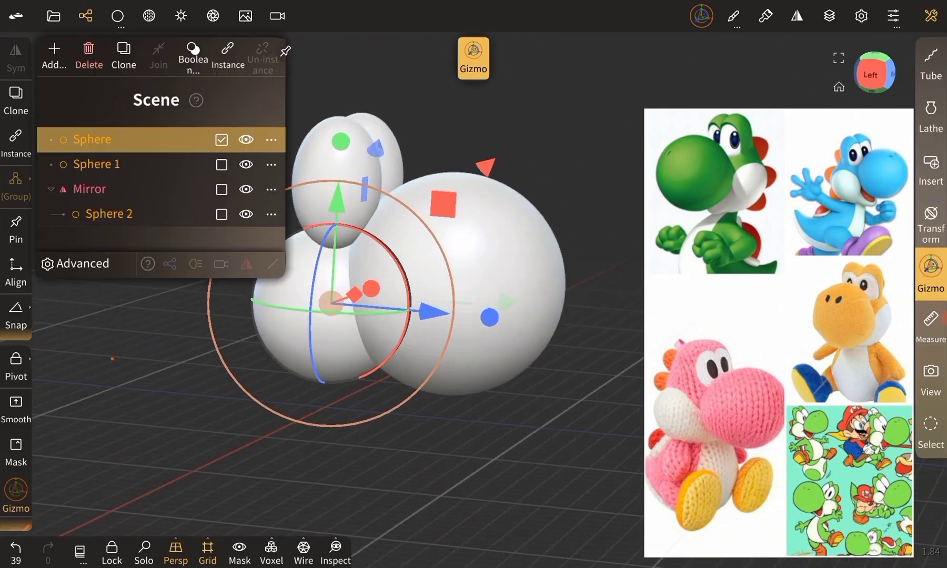
click(122, 53)
mouse_move(332, 202)
mouse_down()
mouse_move(224, 219)
mouse_move(231, 235)
mouse_up()
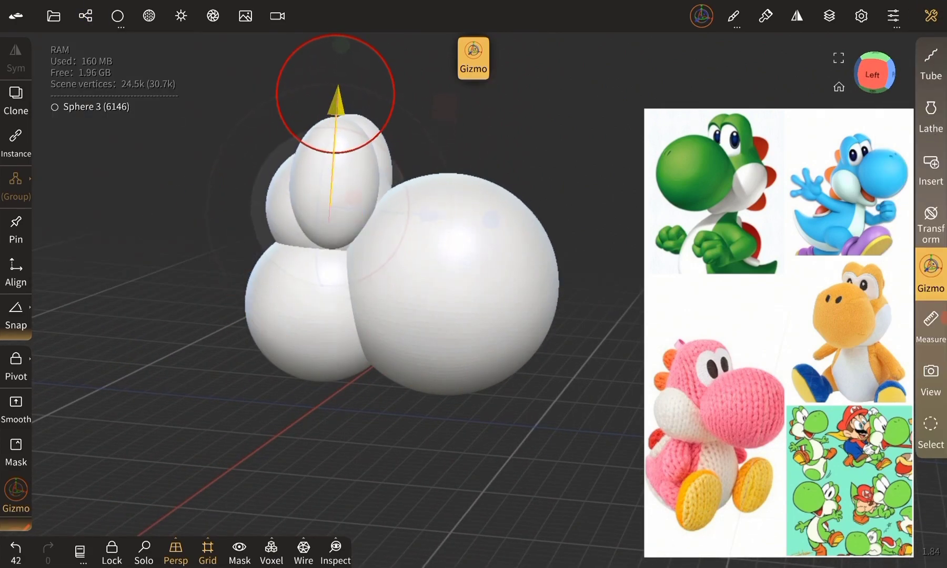
Clone another sphere to become the jaw under the snout
drag(137, 328, 188, 292)
click(85, 16)
click(123, 53)
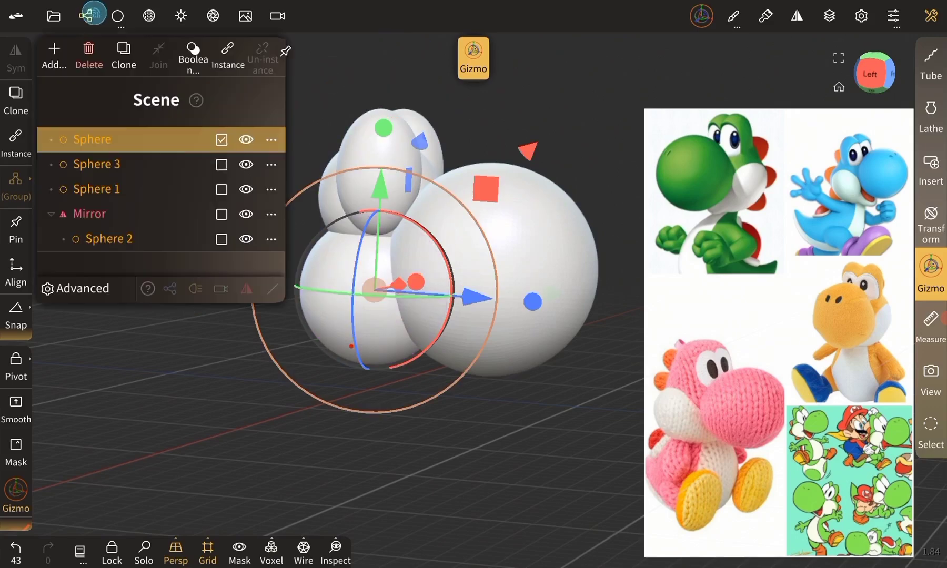
click(86, 15)
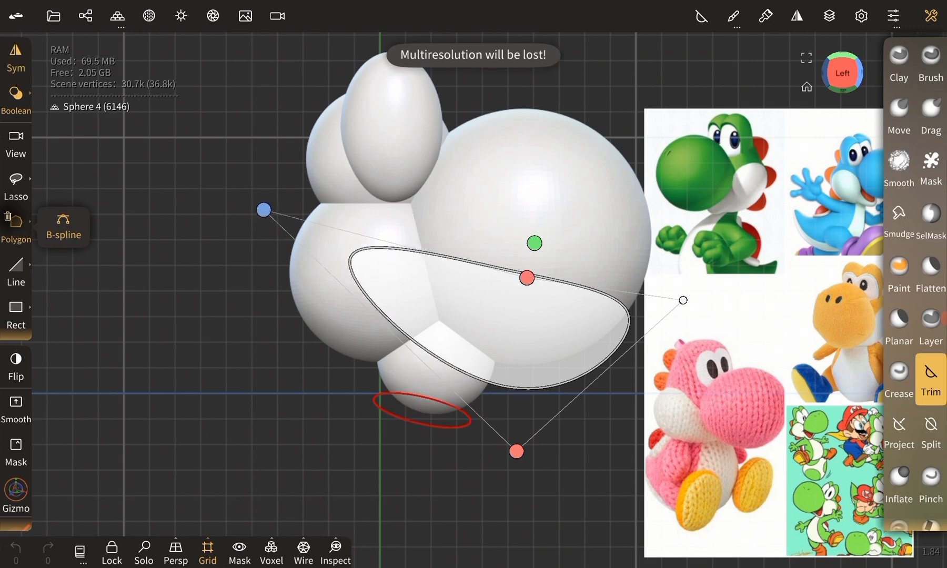
Validate the trim on the jaw sphere, then place a new cylinder under the head as the neck
click(537, 244)
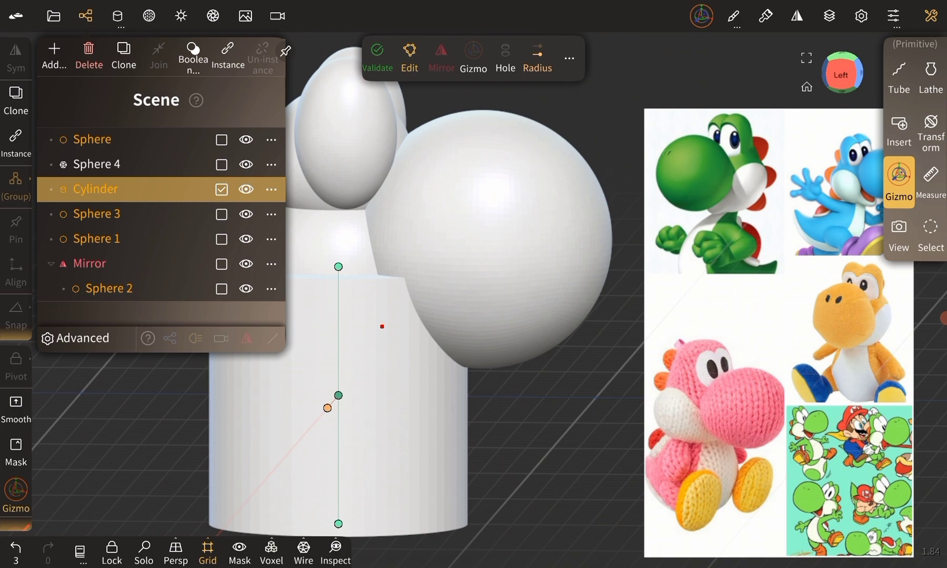
click(377, 58)
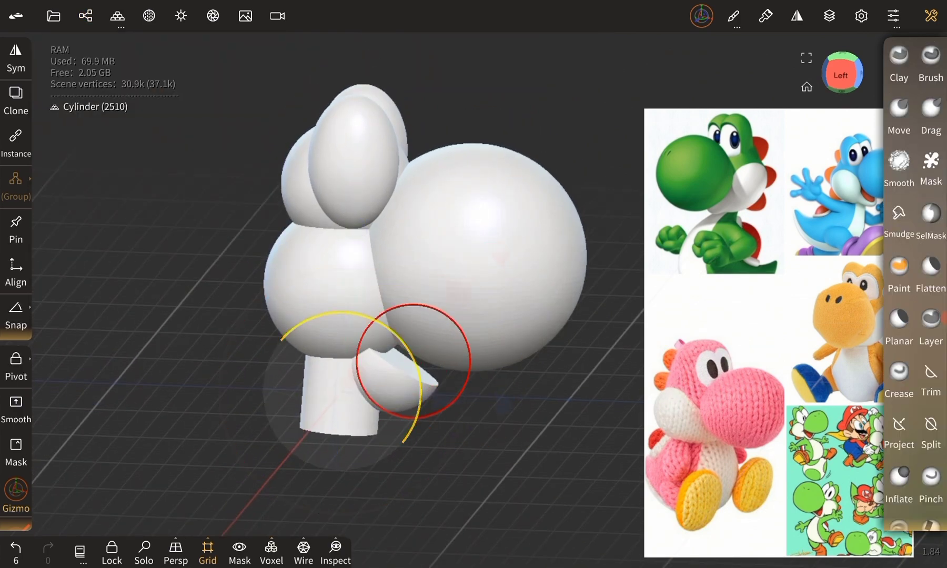
drag(344, 407, 387, 285)
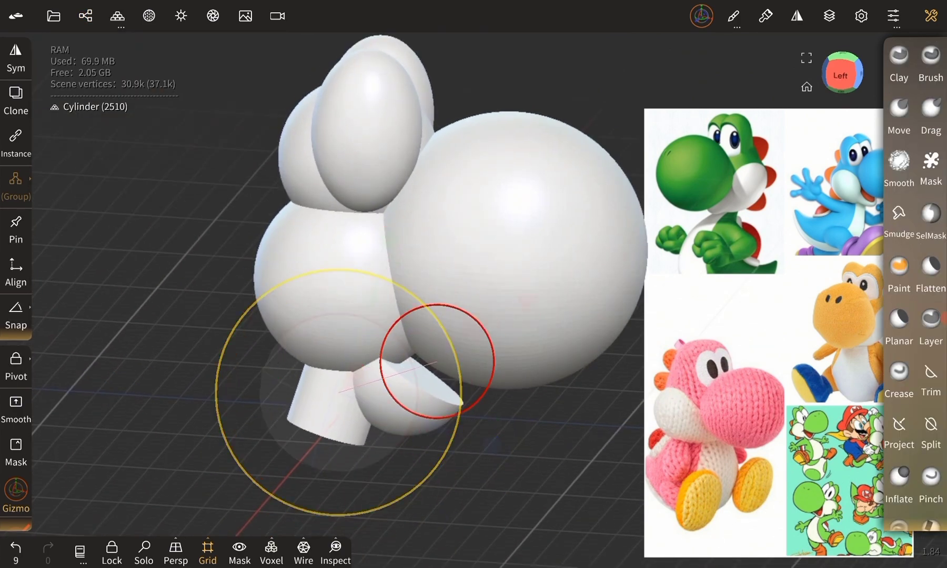
click(436, 361)
drag(42, 439, 145, 439)
Add a new sphere and position it below the neck as the body
click(117, 16)
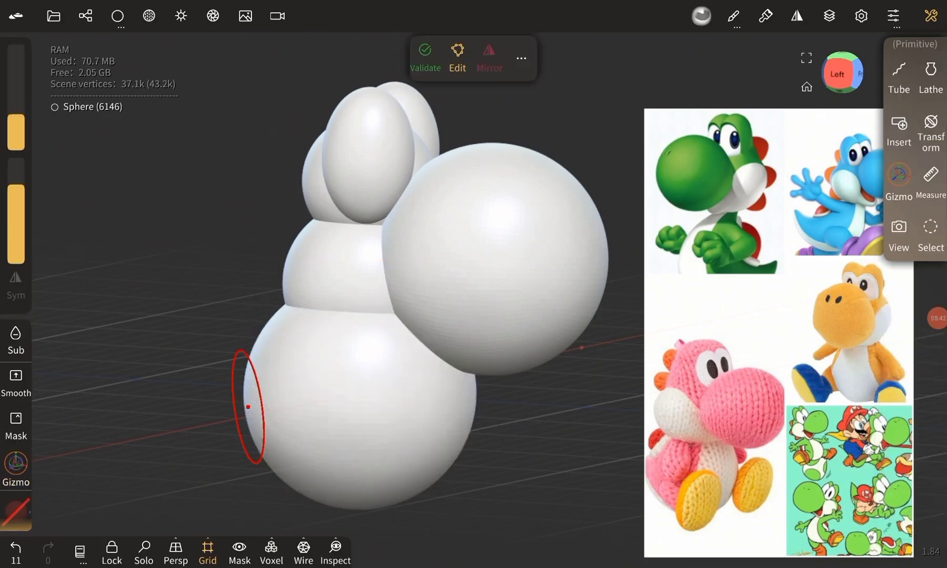
drag(263, 436, 37, 438)
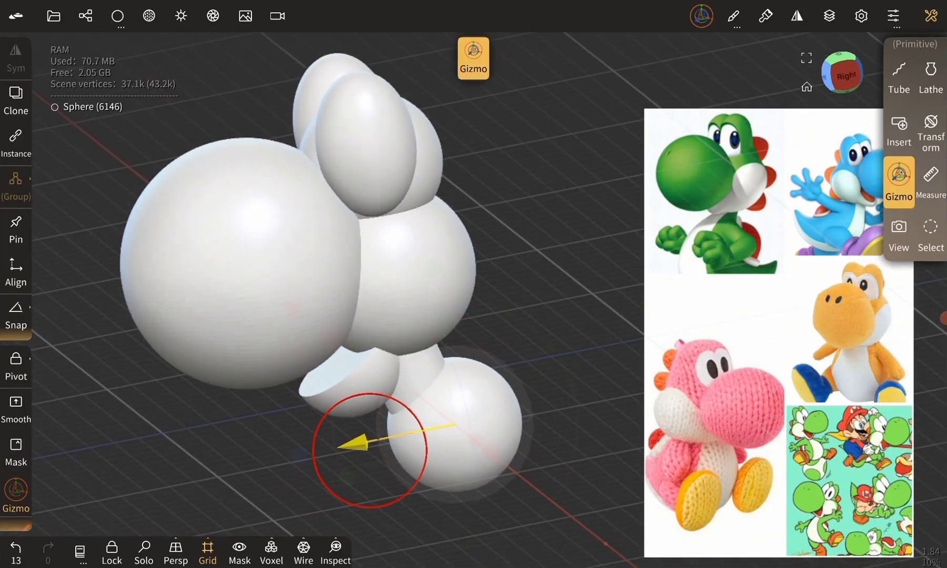
drag(221, 315, 185, 363)
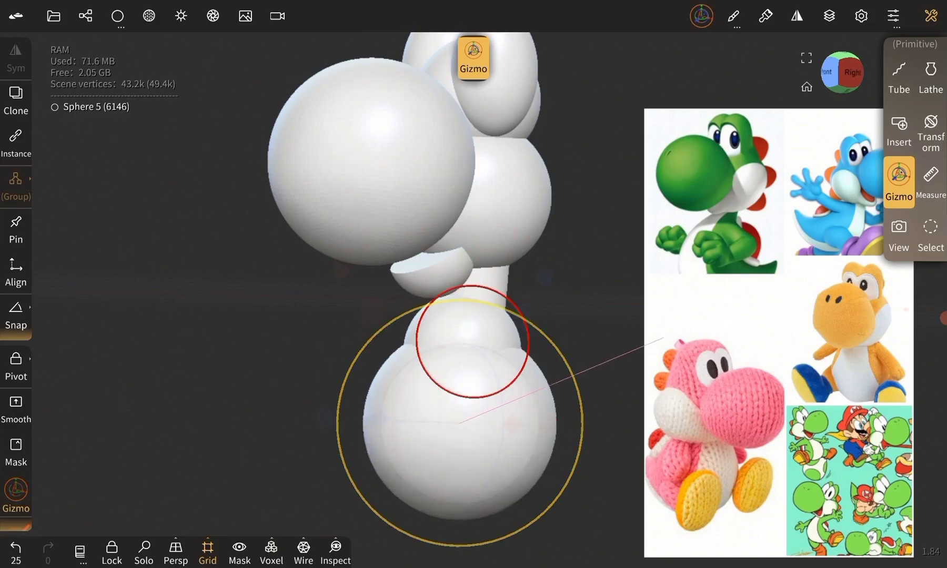
mouse_move(190, 379)
mouse_down()
mouse_move(125, 343)
mouse_move(169, 344)
mouse_up()
Clone the body sphere beside the body and place a new cylinder between them
click(85, 16)
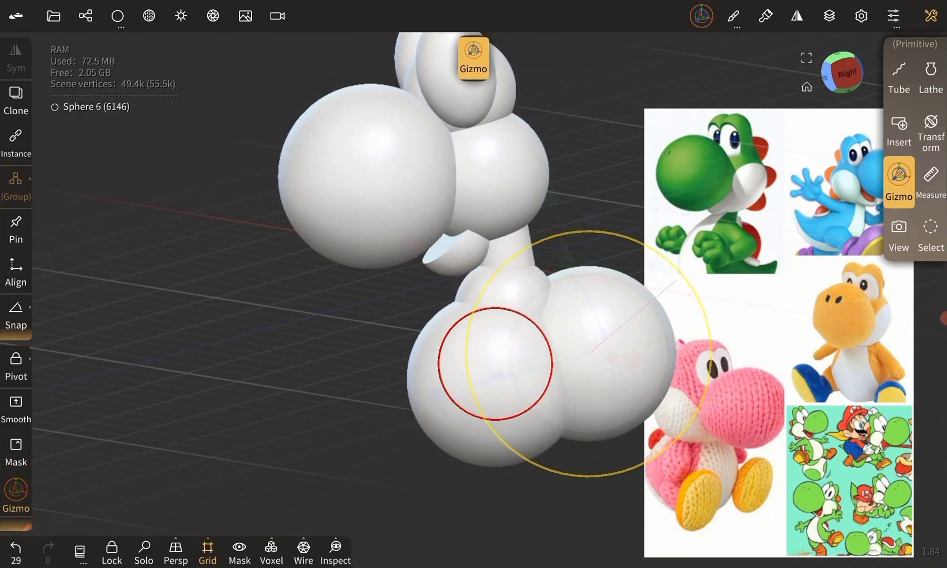
drag(84, 294, 113, 299)
drag(463, 412, 503, 377)
Add a cylinder beside the body and tilt it into an arm angle
click(118, 15)
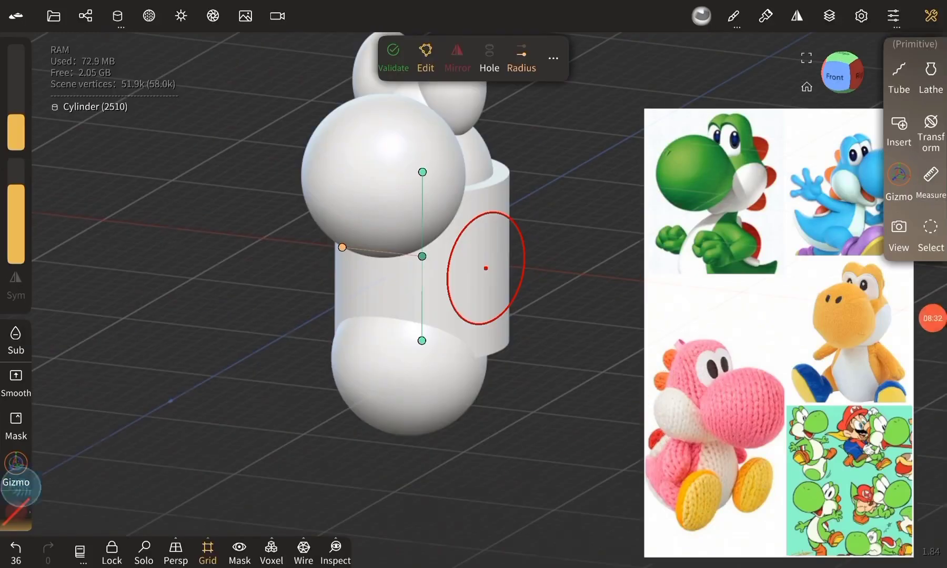
click(393, 58)
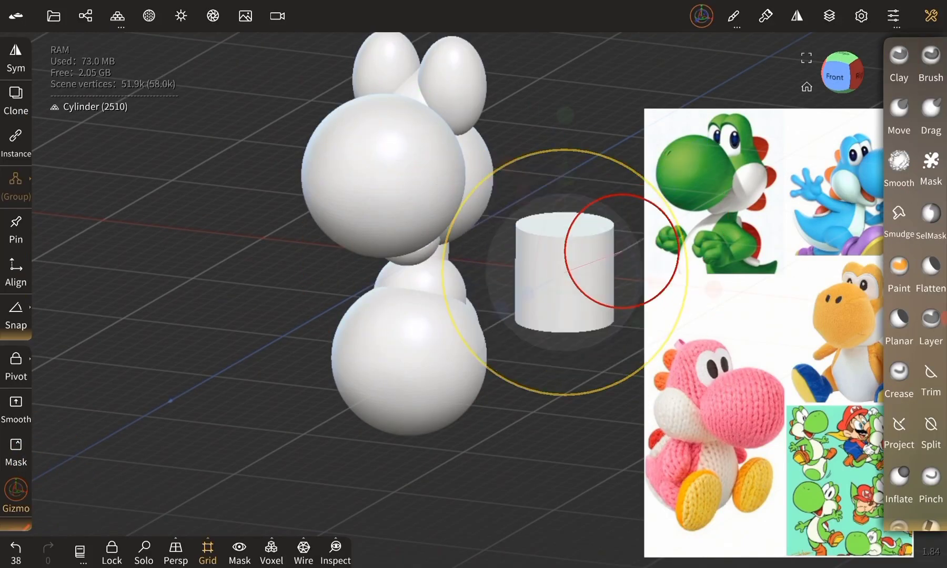
drag(179, 215, 145, 211)
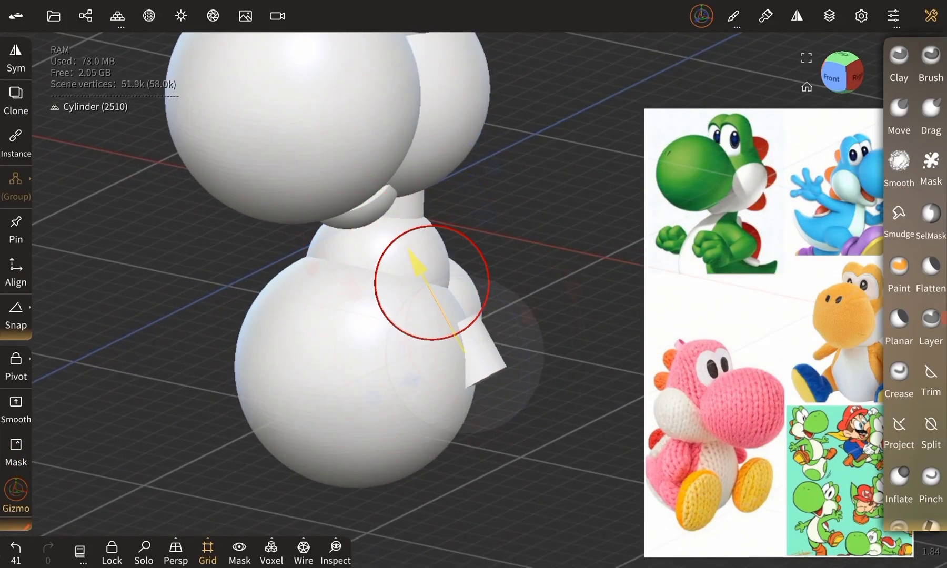
drag(211, 318, 138, 370)
click(436, 376)
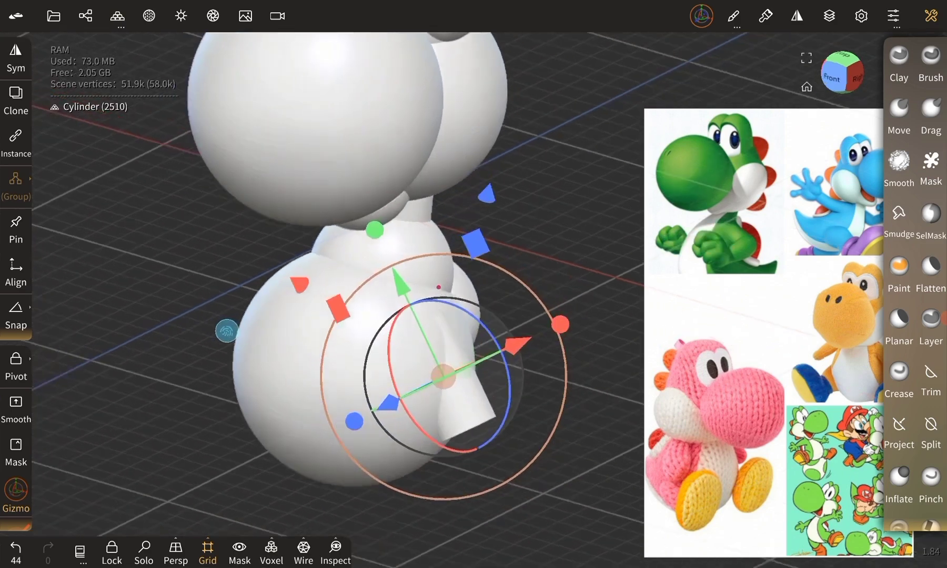
drag(159, 348, 542, 322)
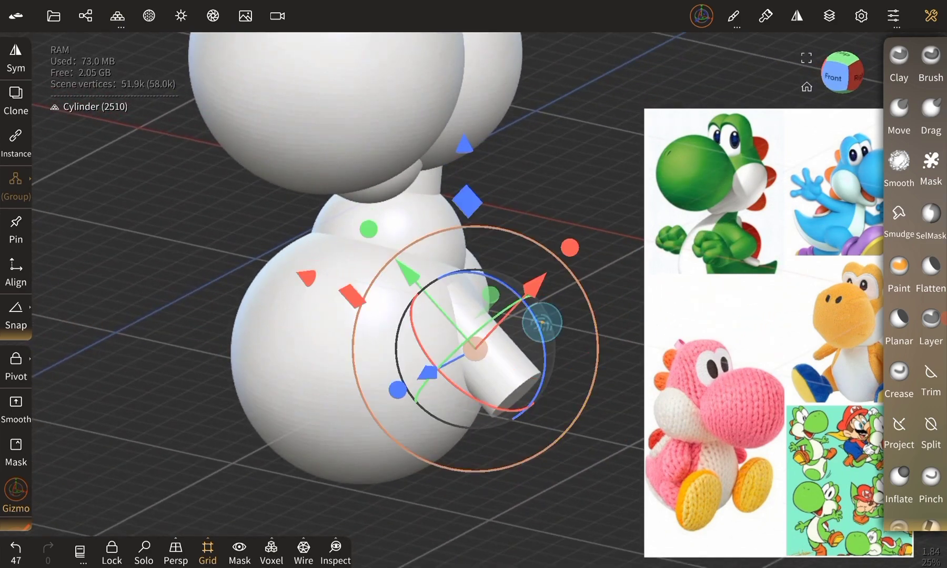
mouse_move(134, 377)
mouse_down()
mouse_move(142, 355)
mouse_move(167, 348)
mouse_move(321, 355)
mouse_move(217, 309)
mouse_up()
Duplicate the arm cylinder and rotate the copy up toward the body to form a bent limb
click(85, 15)
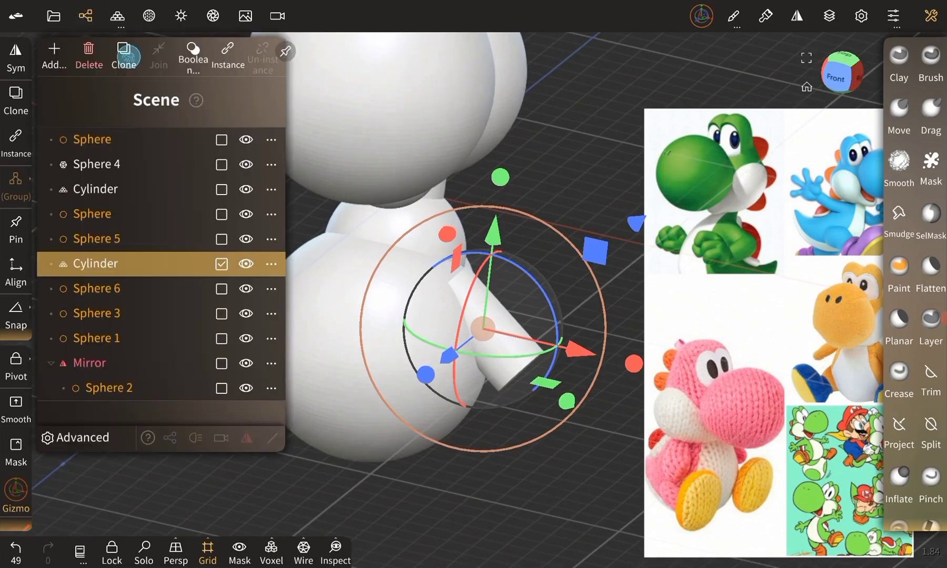
click(126, 50)
click(85, 15)
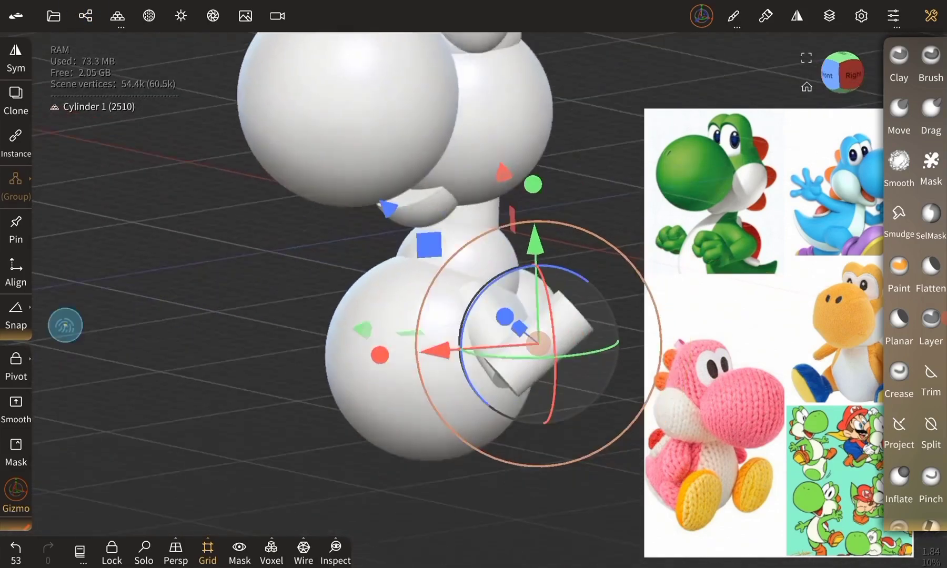
drag(64, 324, 79, 399)
drag(158, 369, 236, 316)
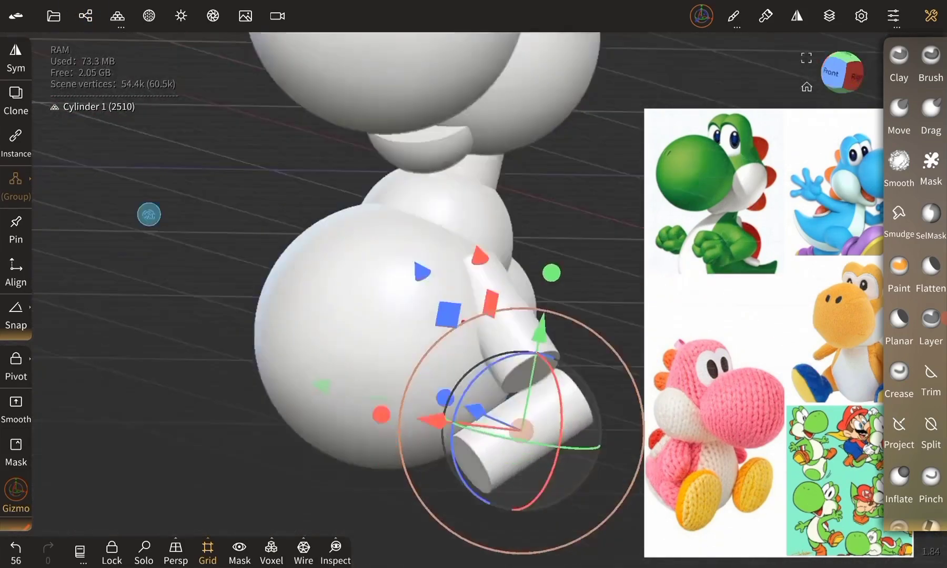
drag(608, 284, 579, 326)
drag(400, 368, 277, 388)
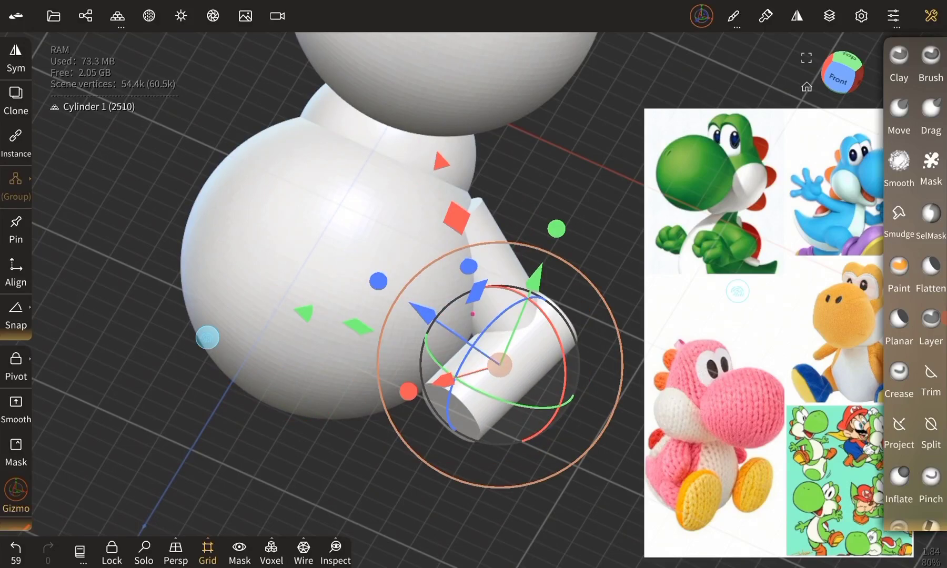
drag(565, 368, 525, 436)
drag(121, 263, 148, 342)
Add a sphere primitive and place it at the end of the arm as a hand
click(51, 52)
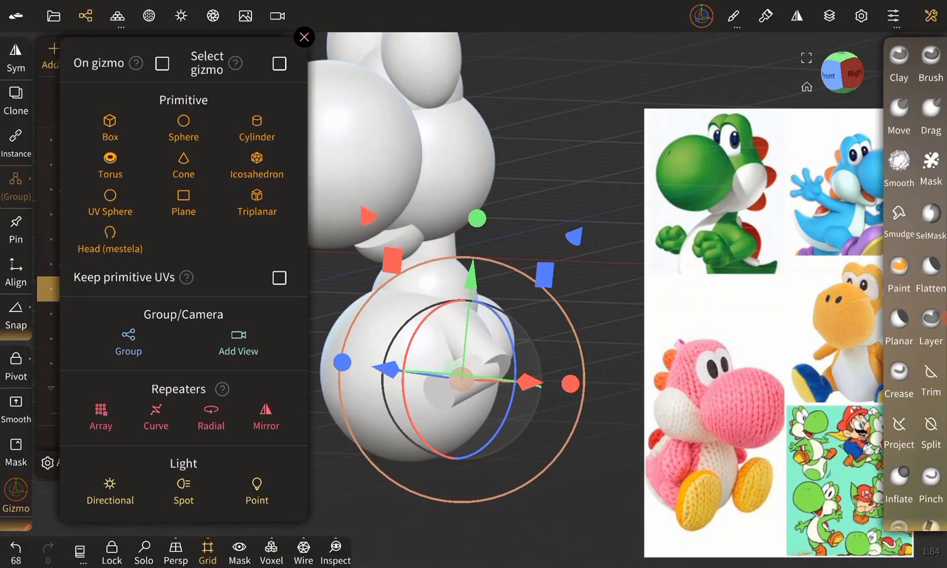
click(183, 126)
click(410, 58)
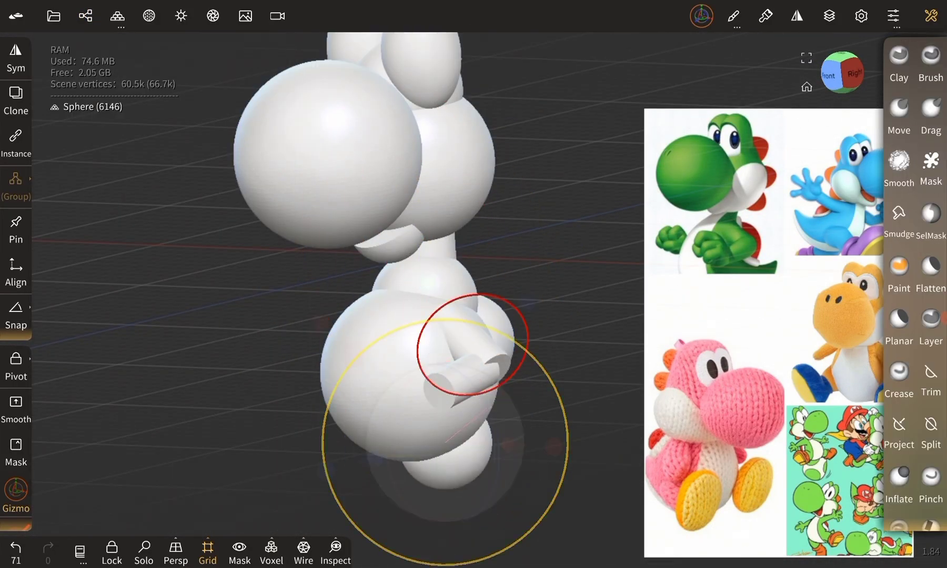
drag(437, 373, 394, 468)
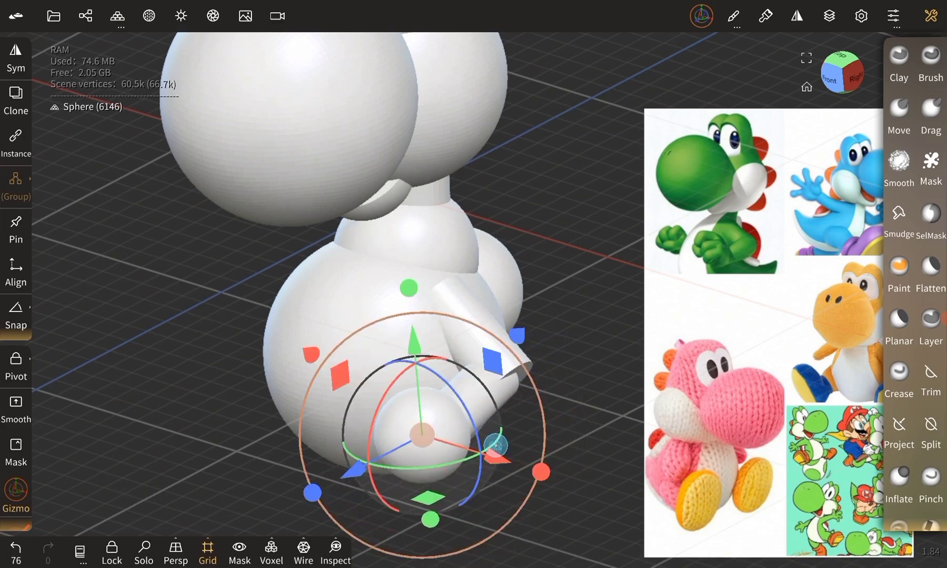
click(852, 73)
drag(158, 342, 342, 295)
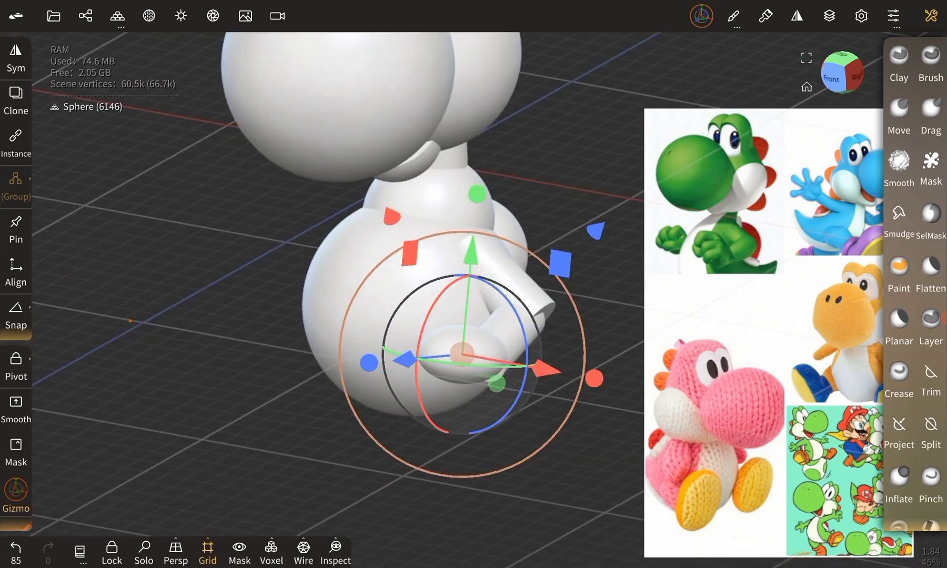
Mirror the arm and hand sphere right to left with Symmetry, forcing it past the failure prompt
click(797, 15)
click(765, 392)
click(796, 16)
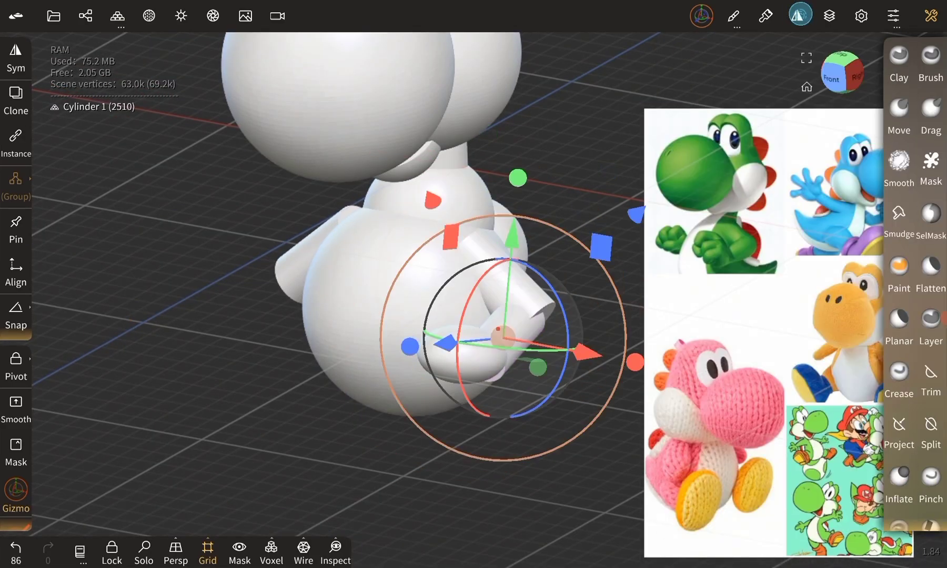
click(840, 423)
click(873, 392)
click(797, 16)
click(850, 430)
drag(93, 410, 100, 387)
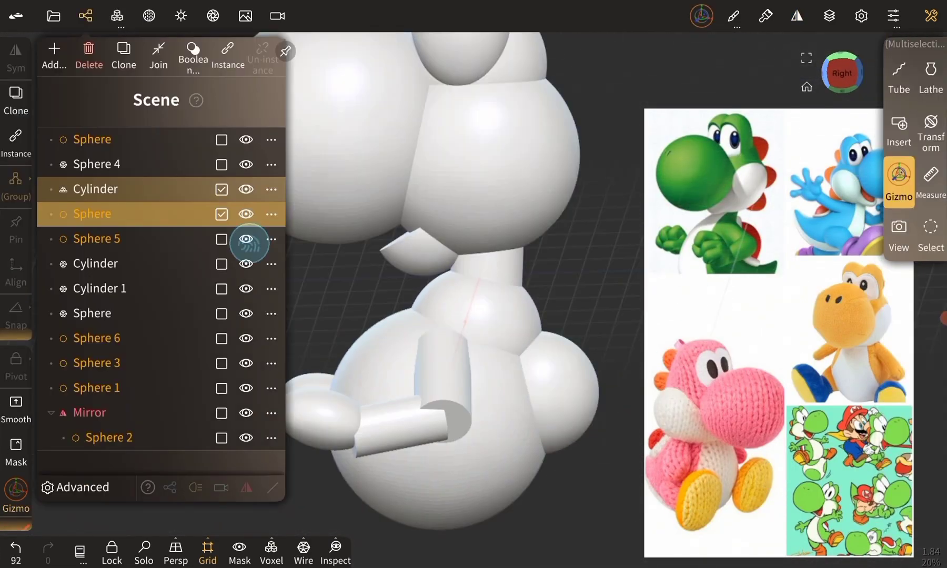
Adjust the hand parts' placement and select Sphere 8 as the first finger
drag(221, 264, 221, 338)
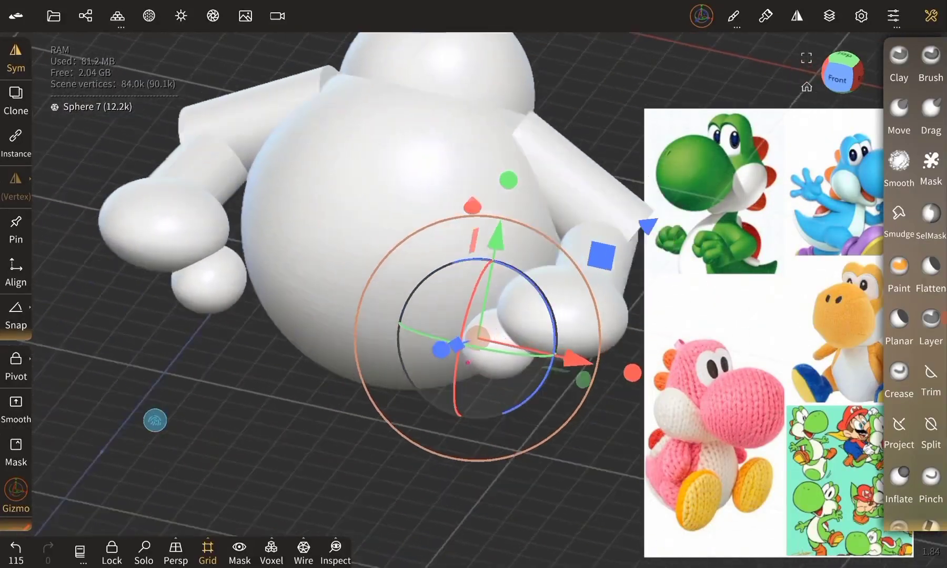
mouse_move(151, 373)
mouse_down()
mouse_move(184, 347)
mouse_move(263, 316)
mouse_up()
click(85, 16)
click(126, 361)
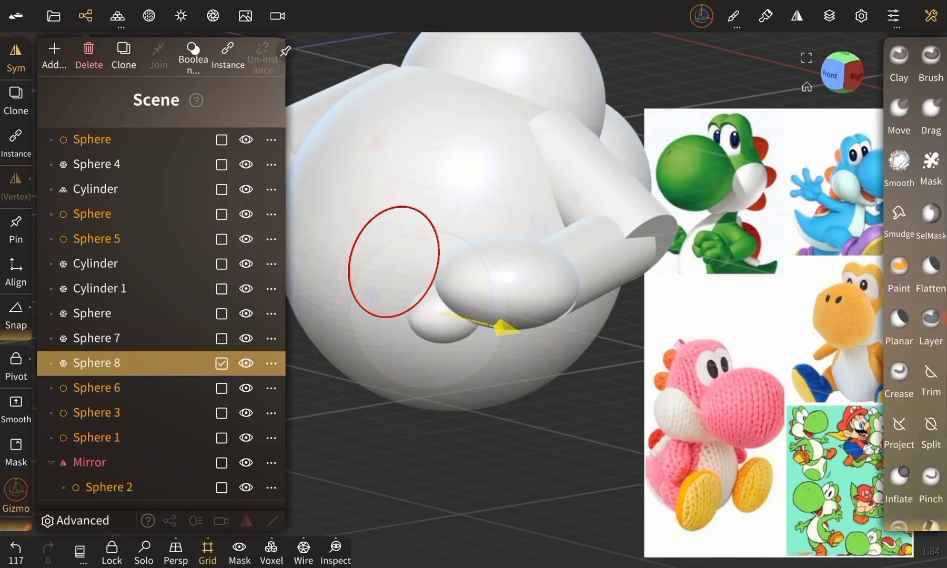
click(85, 16)
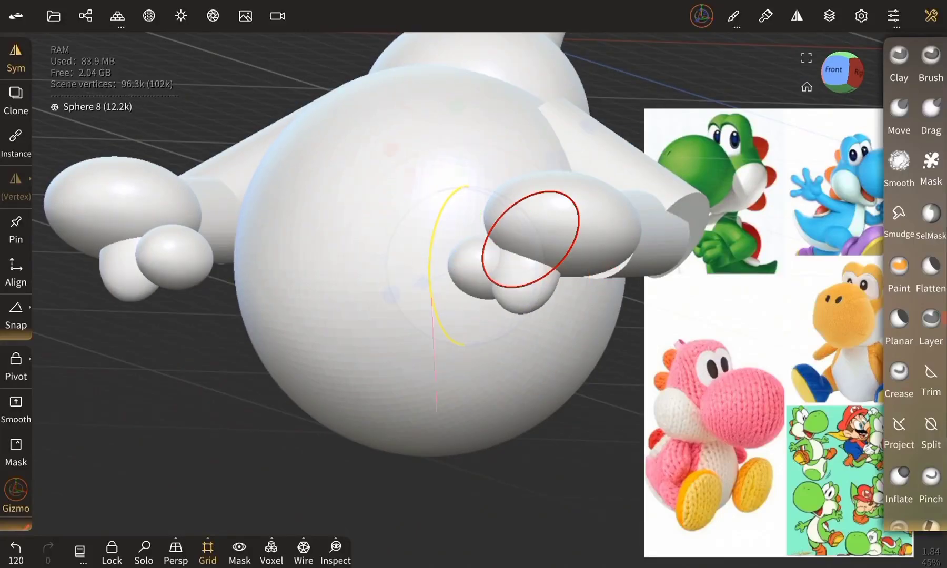
drag(167, 363, 112, 479)
drag(473, 447, 548, 398)
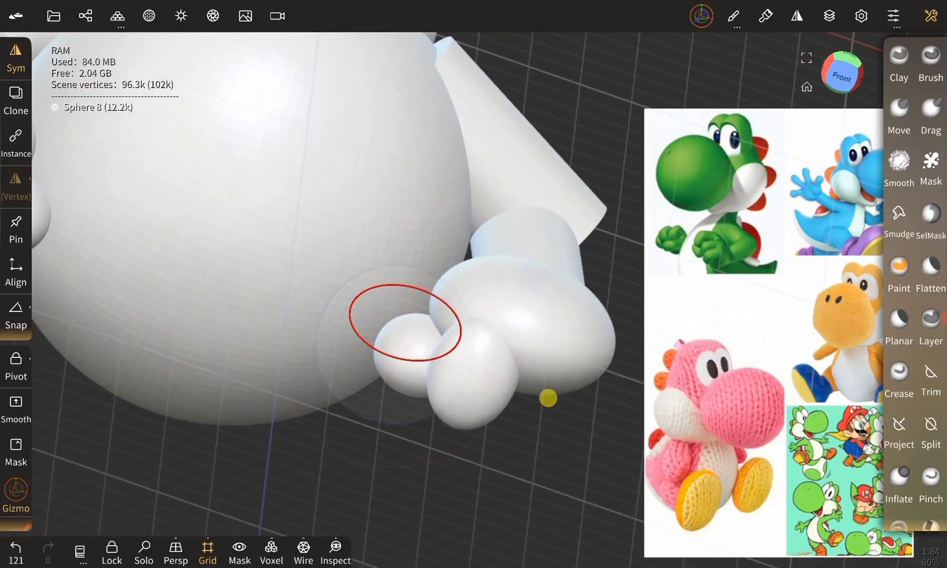
drag(728, 308, 631, 342)
drag(400, 342, 231, 427)
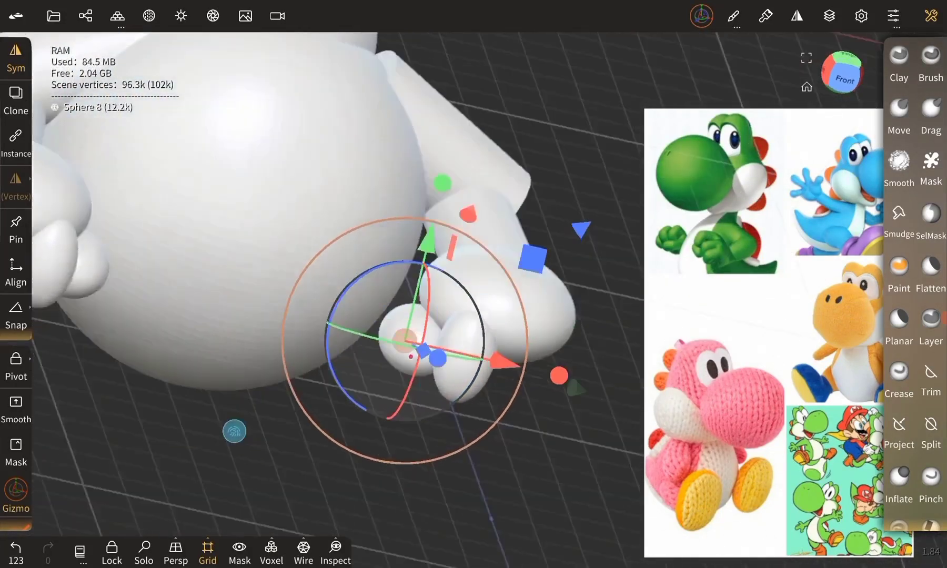
Duplicate finger spheres 9 and 10 beside the others, then validate the nose sphere as a mesh
click(85, 16)
click(131, 52)
click(86, 16)
click(123, 52)
click(86, 16)
mouse_move(560, 375)
mouse_down()
mouse_move(66, 416)
mouse_move(117, 398)
mouse_move(208, 202)
mouse_move(368, 253)
mouse_up()
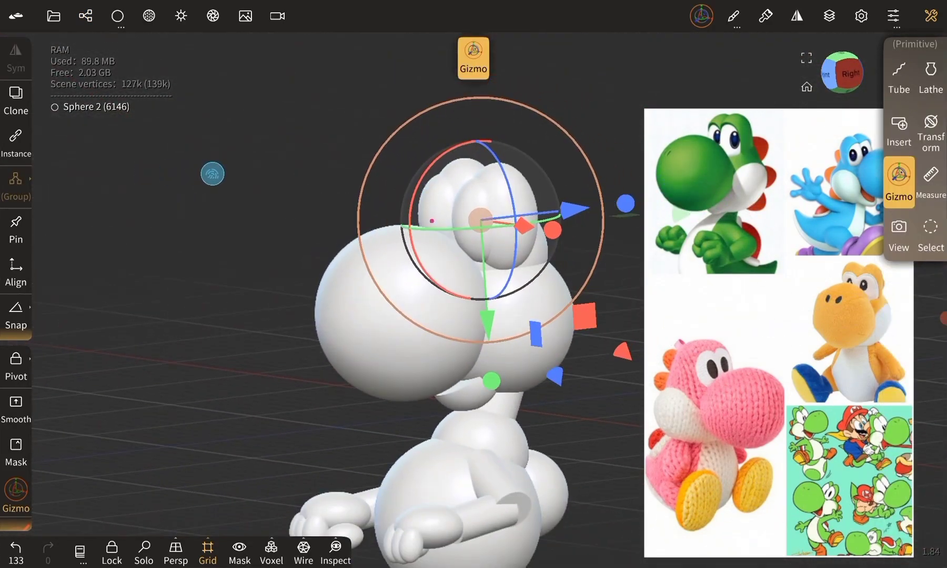
click(349, 329)
click(425, 58)
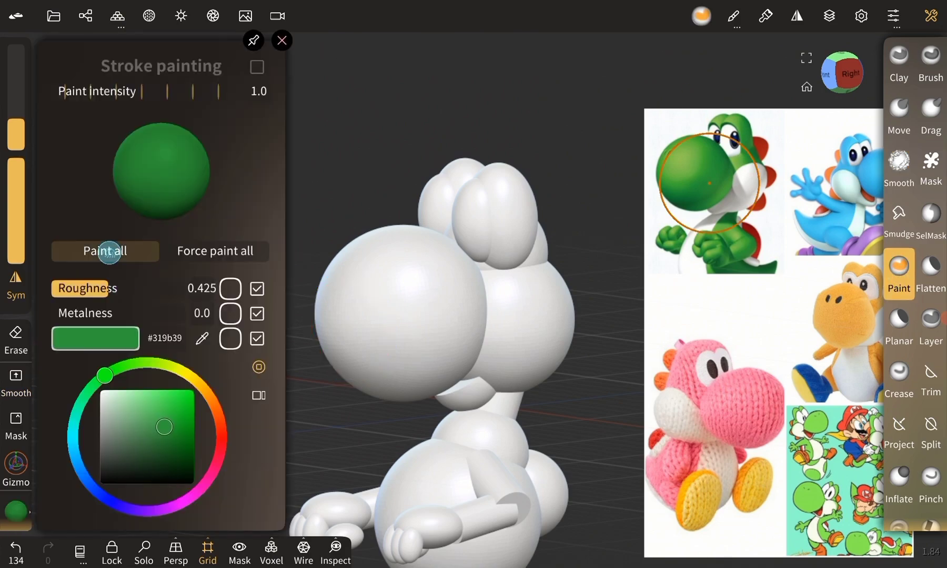
Paint the nose, head spheres, body and neck green with Paint all
click(109, 252)
click(475, 390)
click(108, 251)
click(545, 334)
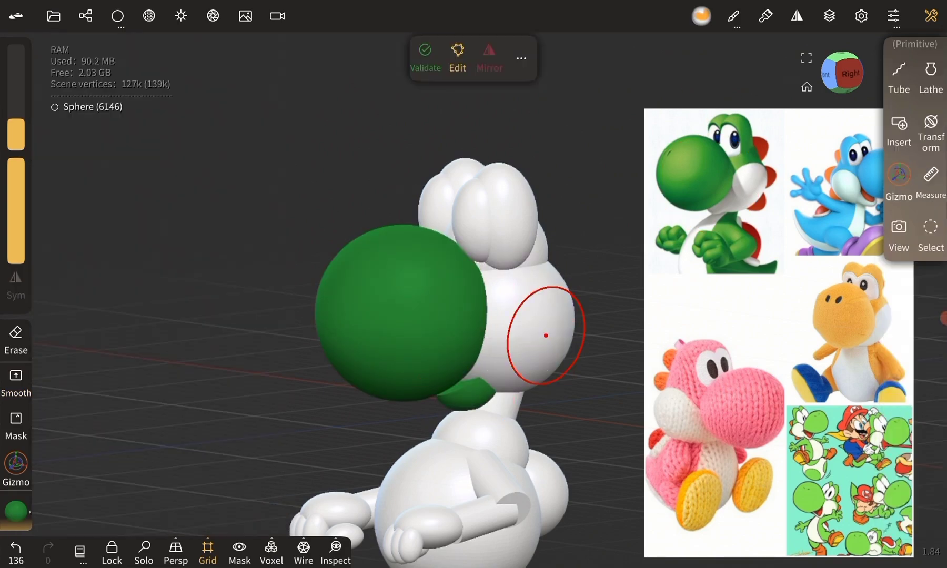
click(108, 251)
click(511, 212)
click(16, 510)
click(105, 251)
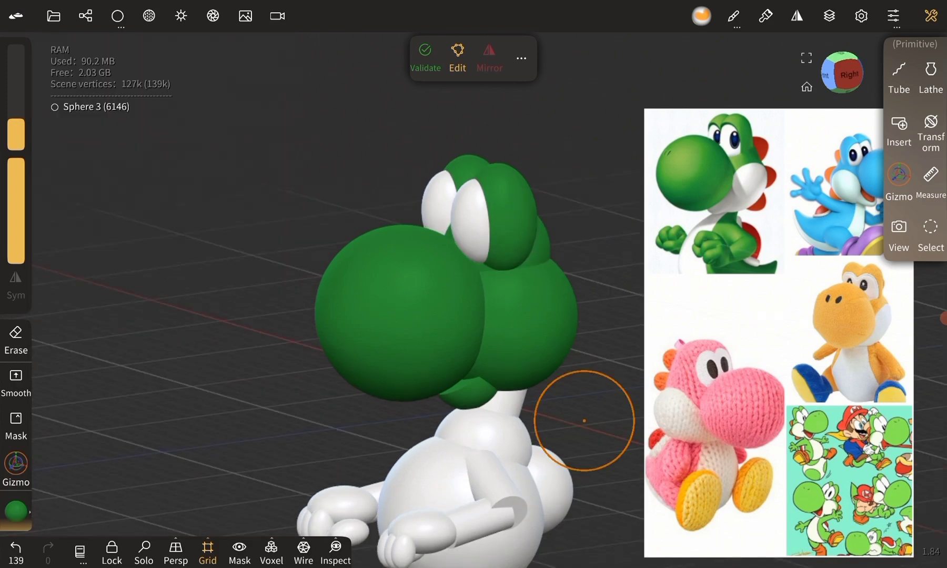
click(16, 510)
click(514, 397)
click(109, 252)
Paint the lower body sphere and the arm cylinder green
drag(623, 294, 579, 295)
click(16, 510)
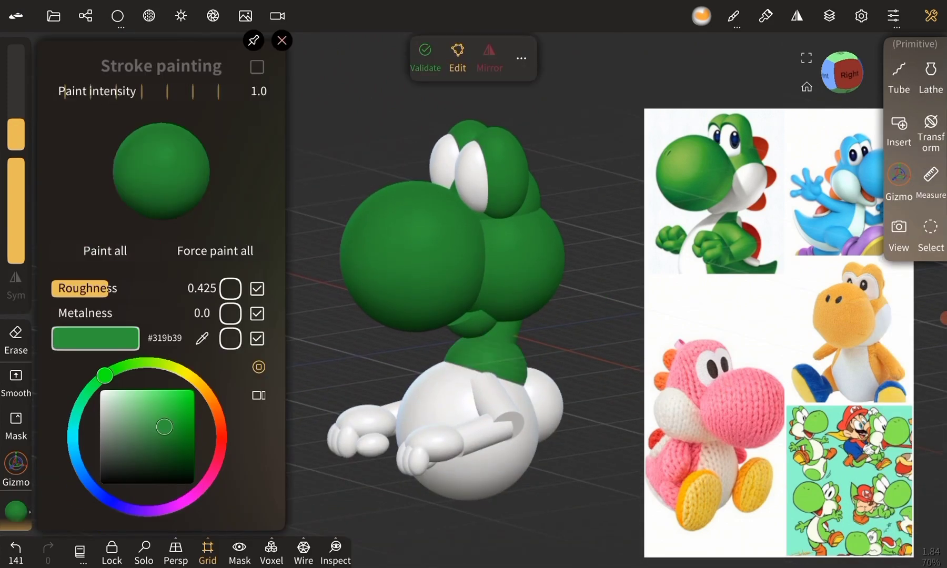
click(515, 456)
click(109, 251)
drag(621, 344, 148, 338)
click(16, 510)
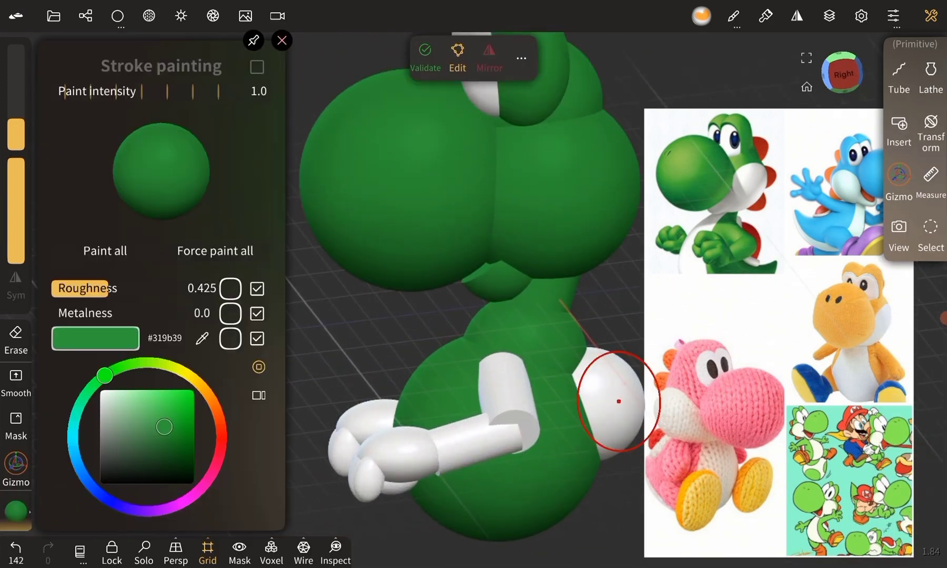
click(472, 446)
click(507, 390)
Paint both hands and all remaining fingers green
click(390, 451)
mouse_move(131, 379)
mouse_down()
mouse_move(197, 380)
mouse_move(196, 352)
mouse_up()
click(16, 510)
drag(443, 443, 487, 455)
click(16, 510)
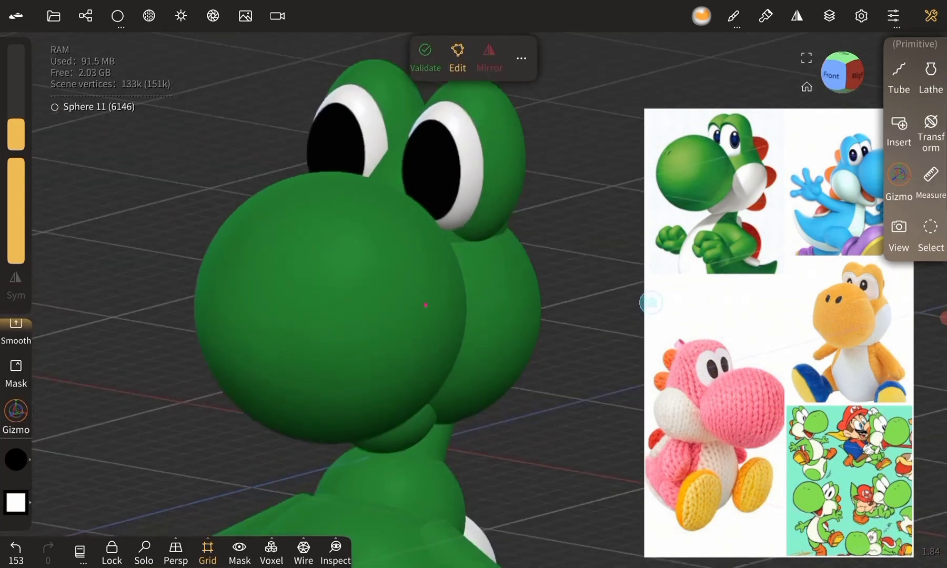
Select the sphere on Yoshi's back and pick red as its paint colour
click(899, 182)
mouse_move(190, 372)
mouse_down()
mouse_move(142, 350)
mouse_move(252, 347)
mouse_up()
click(898, 273)
click(16, 457)
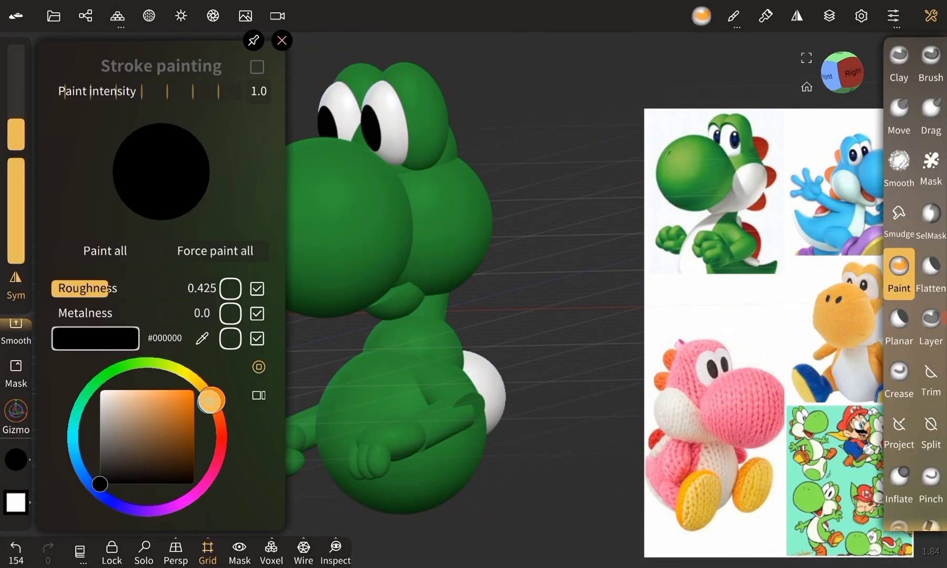
drag(100, 483, 136, 455)
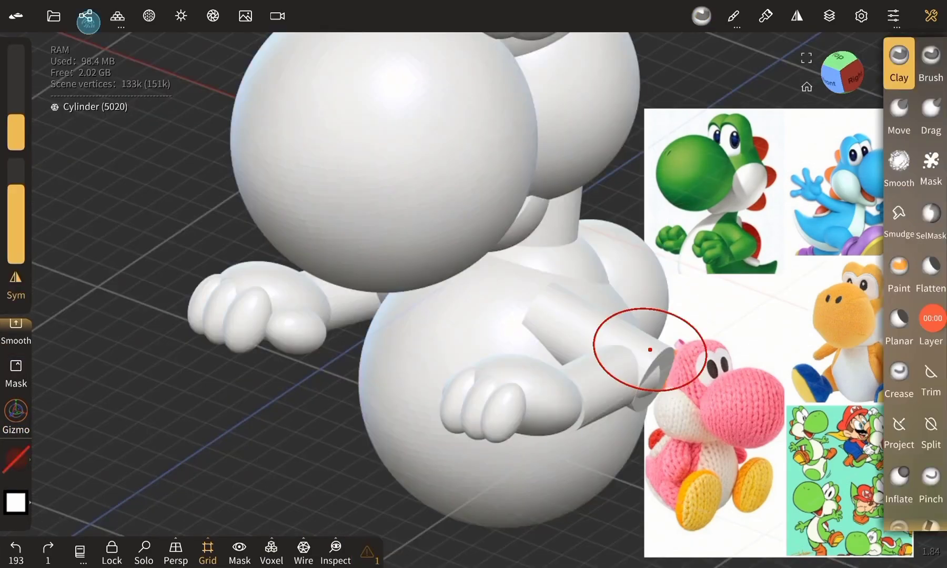
Select both arm cylinders and voxel-remesh them into one mesh
click(86, 16)
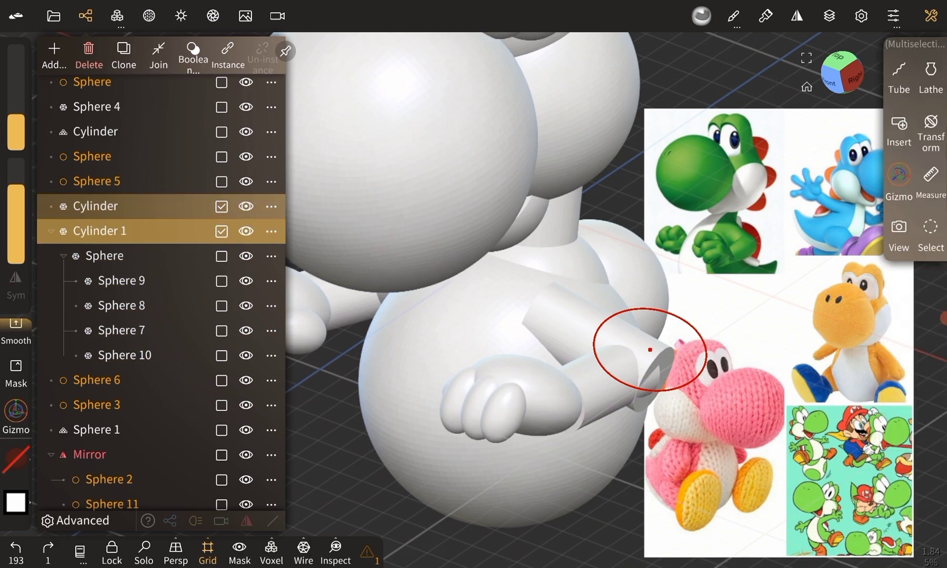
click(117, 15)
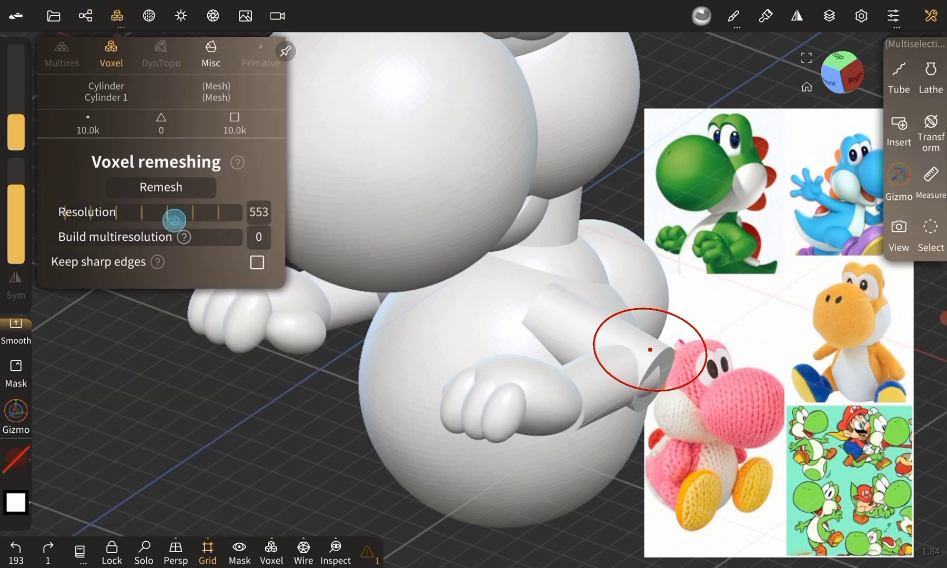
click(161, 188)
Smooth the bent arm's elbow where the two sections meet
drag(249, 426, 373, 216)
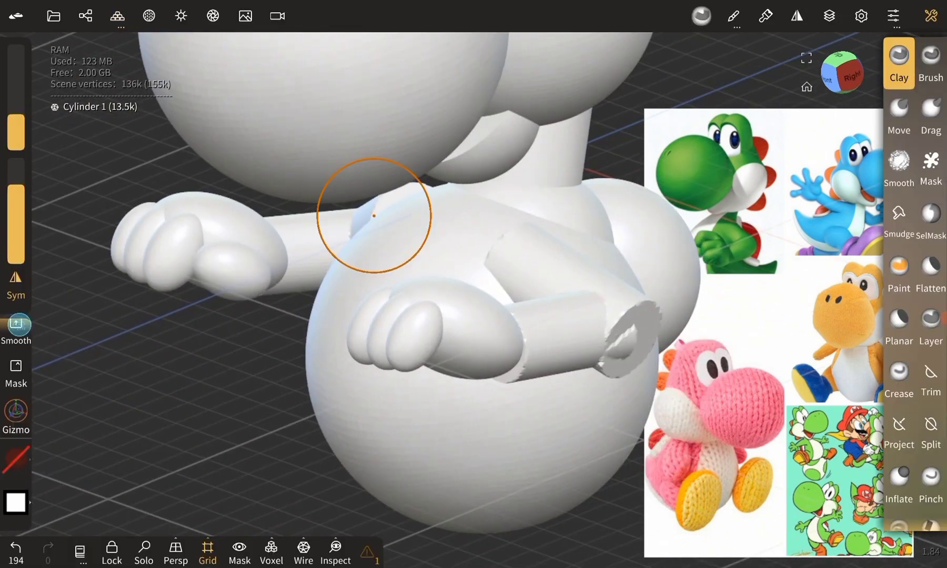
drag(610, 354, 570, 338)
drag(212, 299, 520, 409)
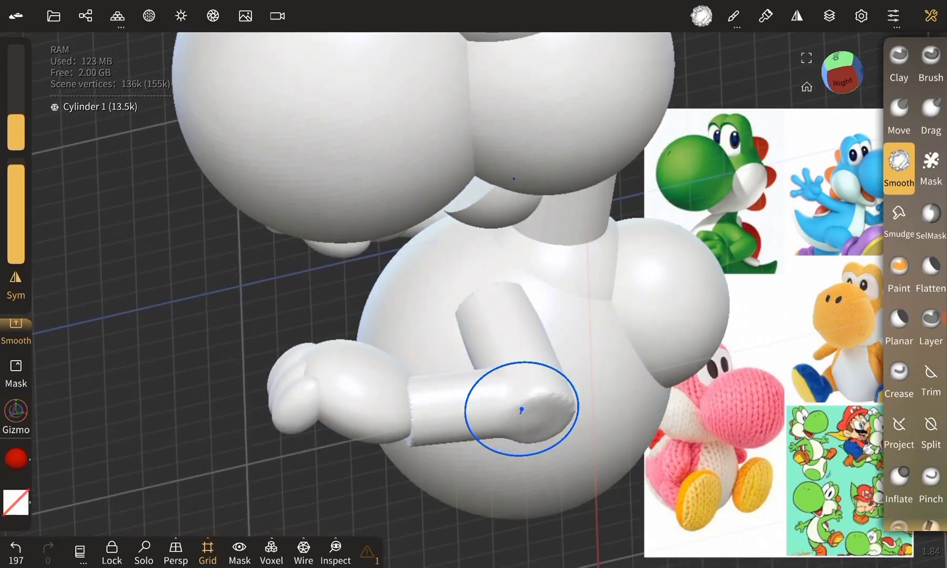
click(536, 417)
drag(715, 322, 545, 391)
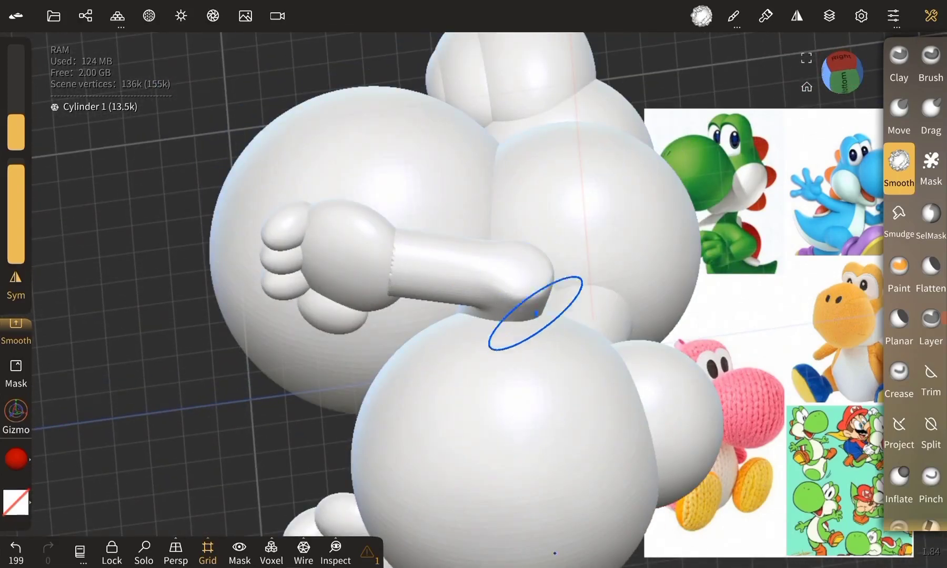
mouse_move(523, 317)
mouse_down()
mouse_move(560, 253)
mouse_move(206, 294)
mouse_move(477, 245)
mouse_up()
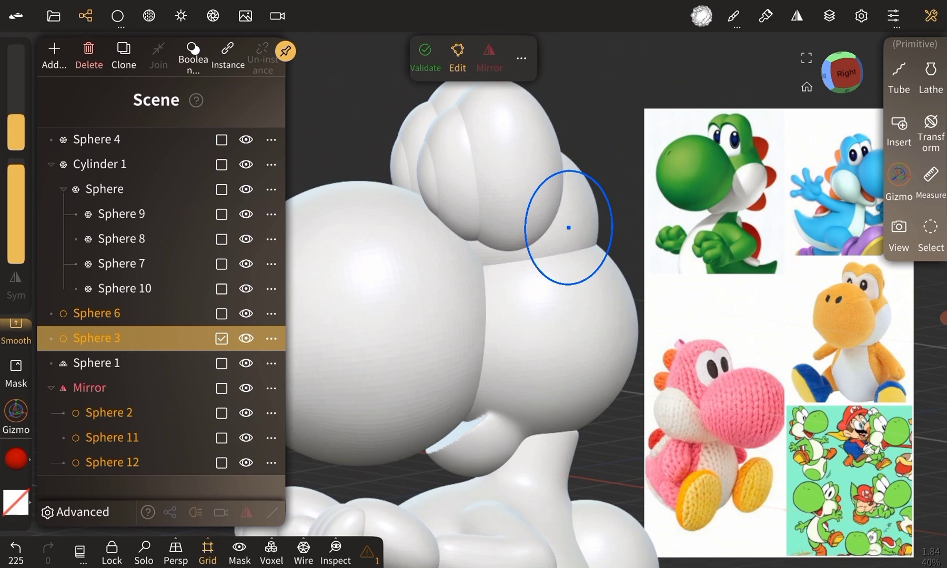
Select Sphere 2 with head Sphere 4, merge them, and inspect the result
click(221, 139)
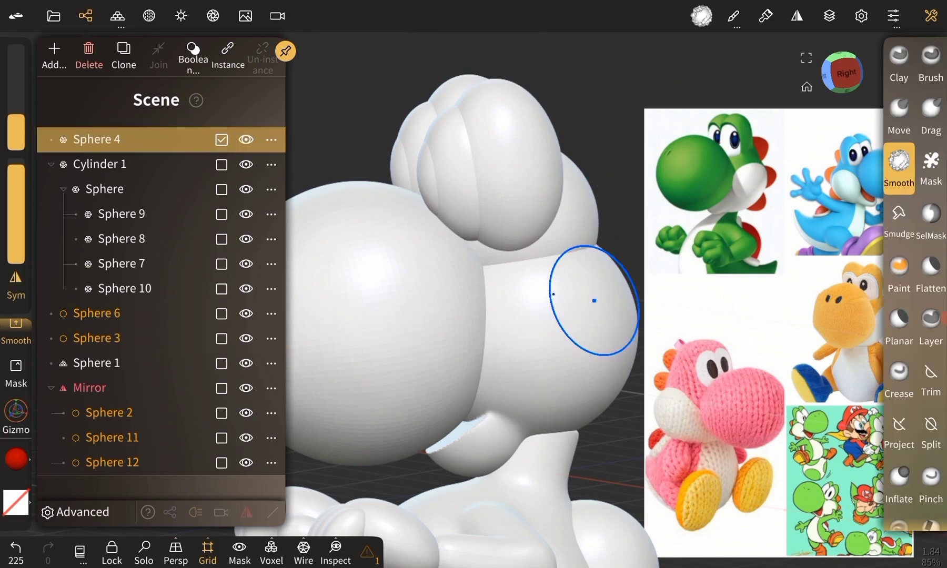
click(193, 52)
drag(553, 259, 574, 242)
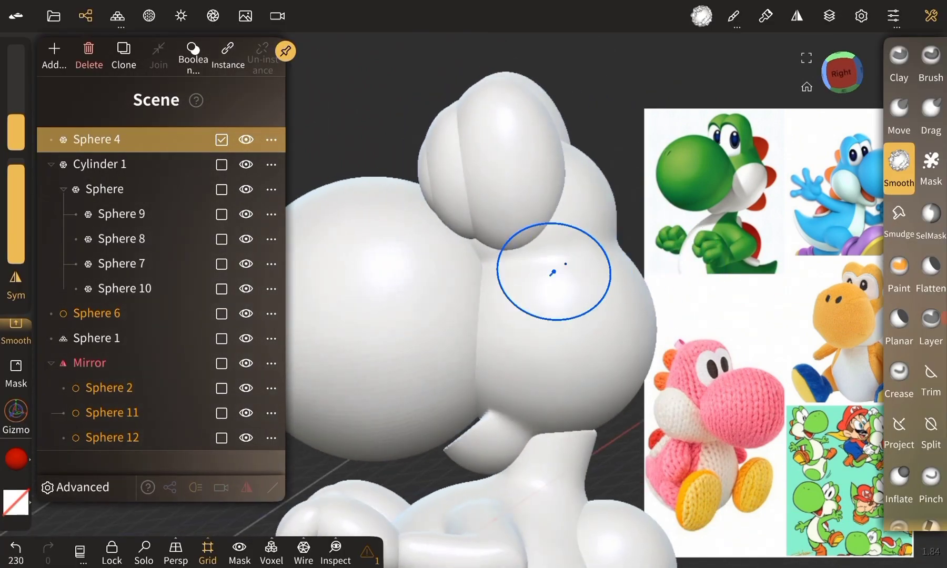
click(530, 206)
click(220, 140)
click(193, 52)
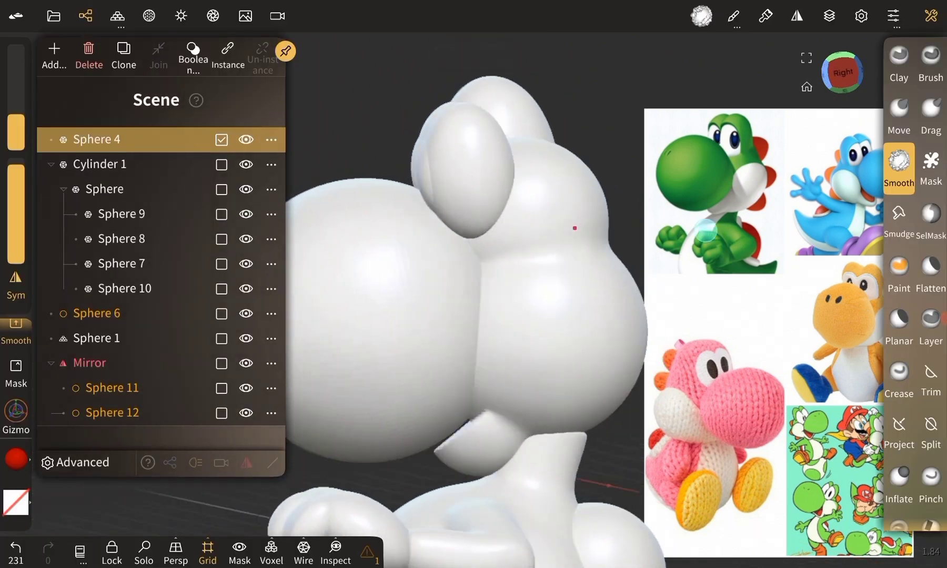
drag(575, 226, 744, 278)
Undo the merge, retry the voxel merge of Sphere 2 and the head, and undo again
click(535, 205)
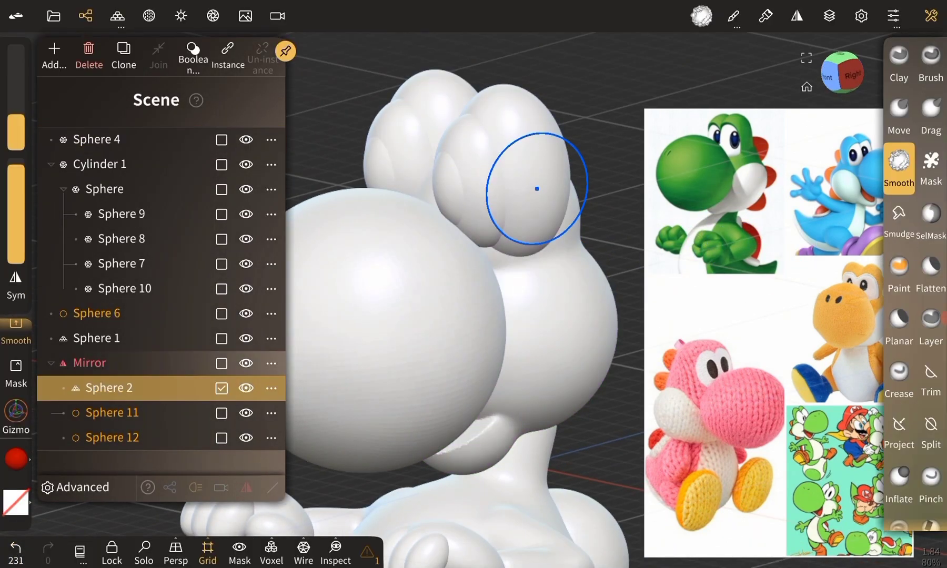
click(221, 387)
click(221, 139)
click(193, 52)
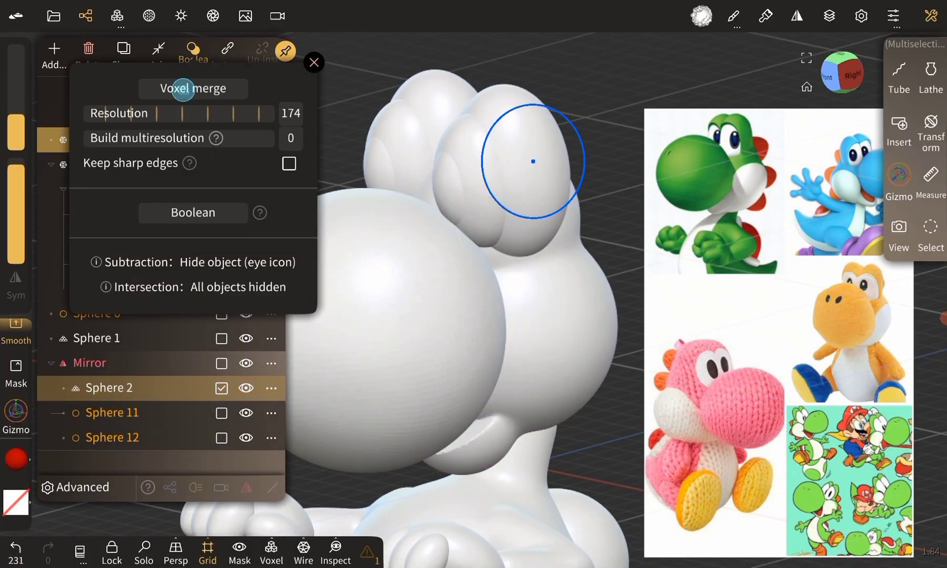
click(178, 89)
key(ctrl+z)
Move Sphere 2 out of the Mirror group and apply Symmetry to it
click(95, 362)
click(254, 393)
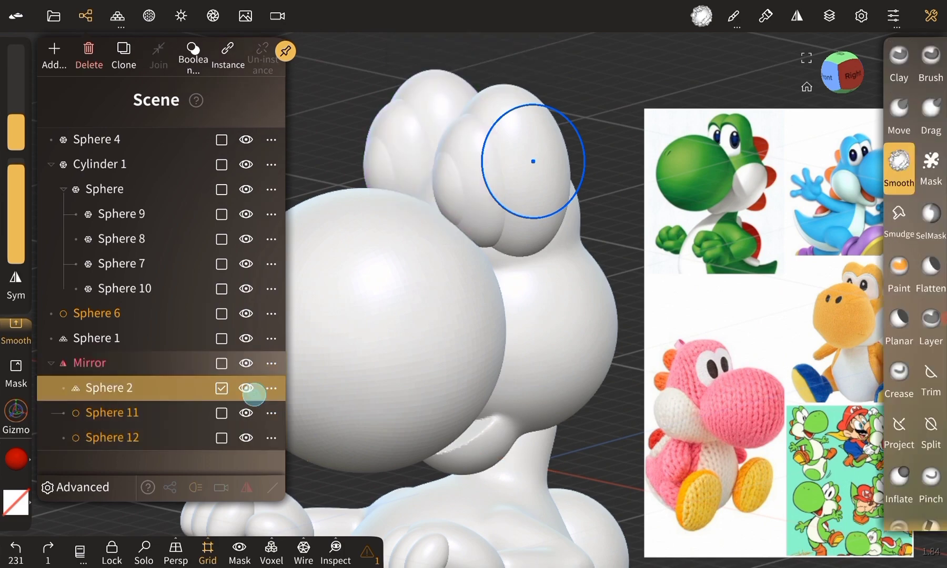
click(89, 363)
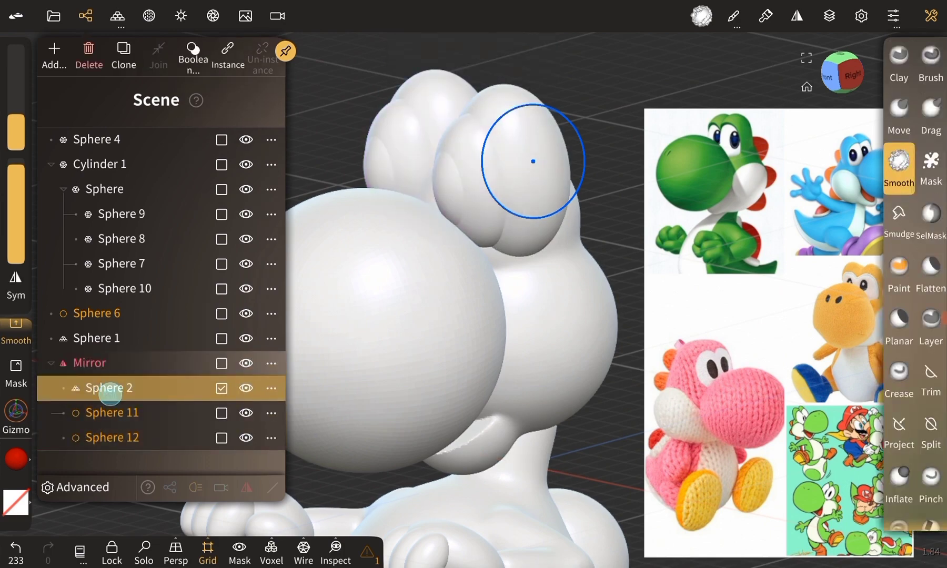
drag(107, 389, 105, 164)
click(796, 15)
click(741, 426)
click(784, 390)
Voxel-merge the mirrored Sphere 2 into head Sphere 4 and smooth the bumps
click(221, 140)
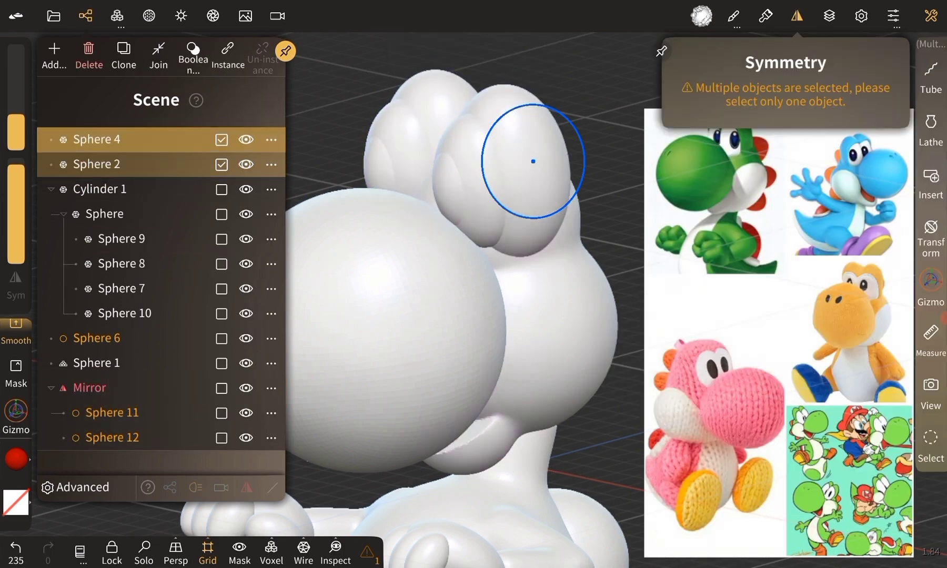
click(193, 53)
click(190, 89)
mouse_move(615, 242)
mouse_down()
mouse_move(567, 217)
mouse_move(548, 253)
mouse_up()
Switch shading to Lit (PBR) to show Yoshi in green
click(181, 16)
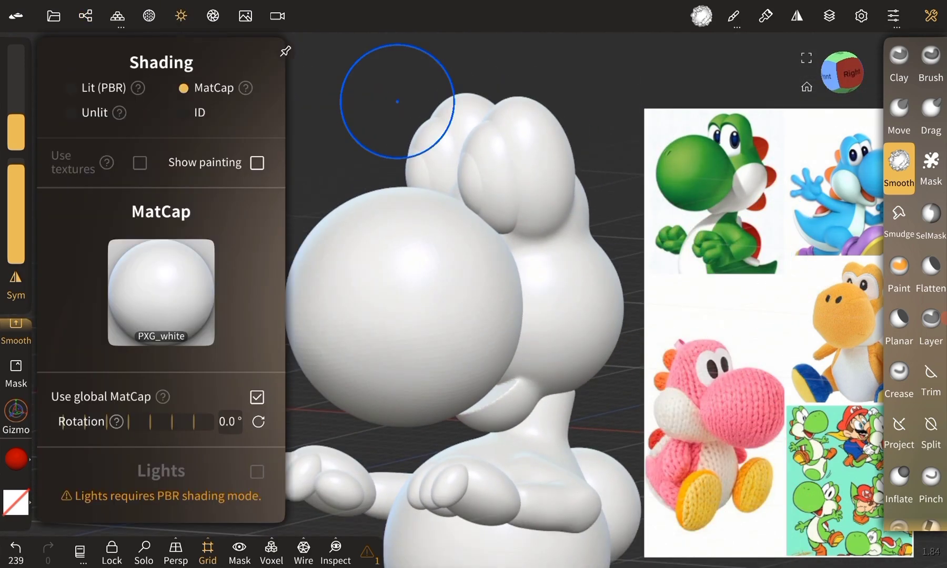
click(61, 87)
mouse_move(206, 210)
mouse_down()
mouse_move(181, 194)
mouse_move(214, 197)
mouse_up()
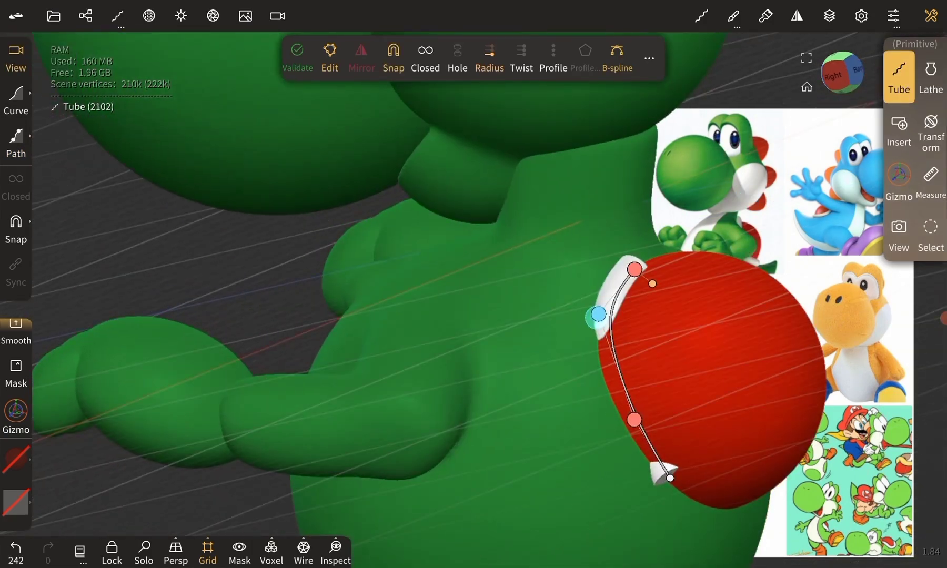
Draw a tube curve along the red shell's edge and start reshaping its end points
mouse_move(168, 302)
mouse_down()
mouse_move(243, 321)
mouse_move(157, 281)
mouse_up()
click(568, 400)
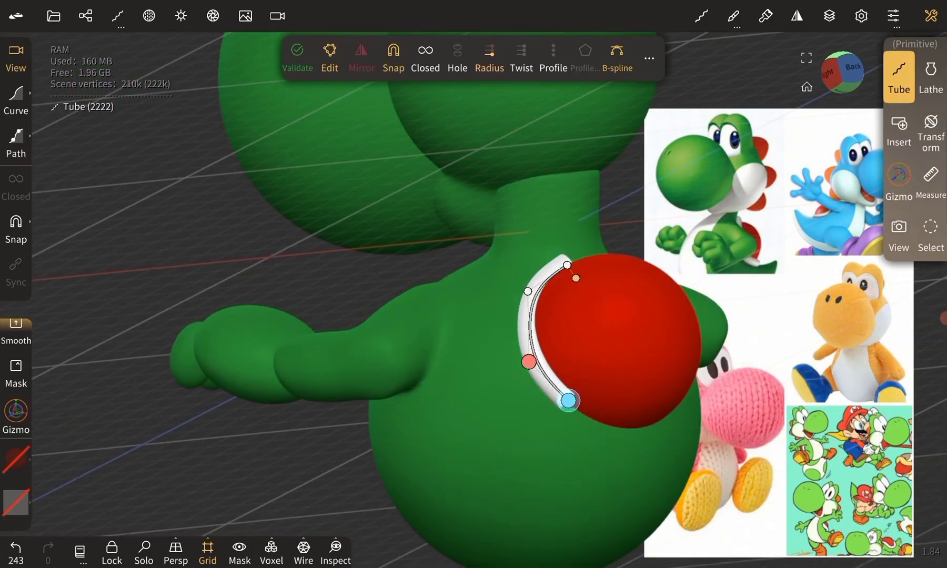
drag(559, 401, 545, 407)
scroll(471, 308, up, 3)
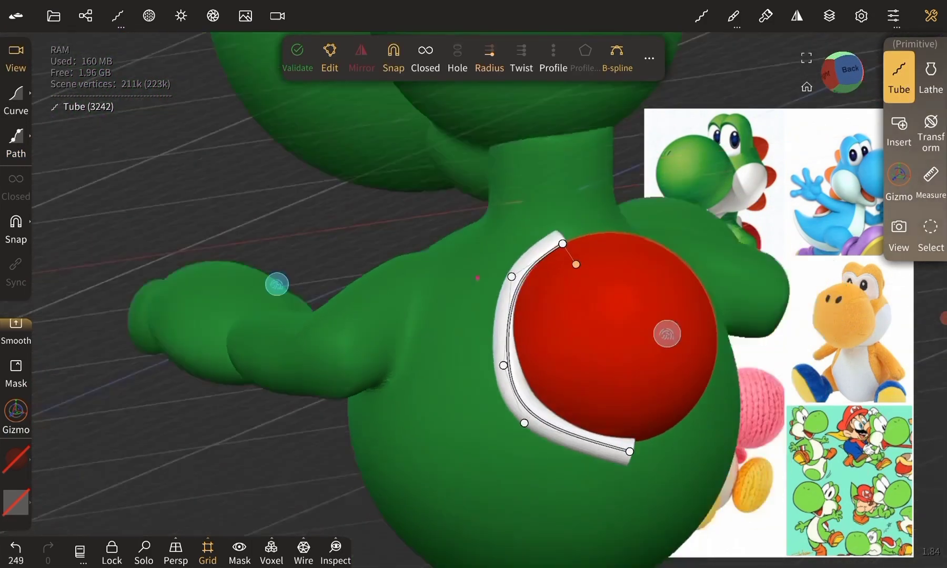
click(600, 240)
In the Back view, drag the tube's control points so the rim closes around the shell
click(848, 75)
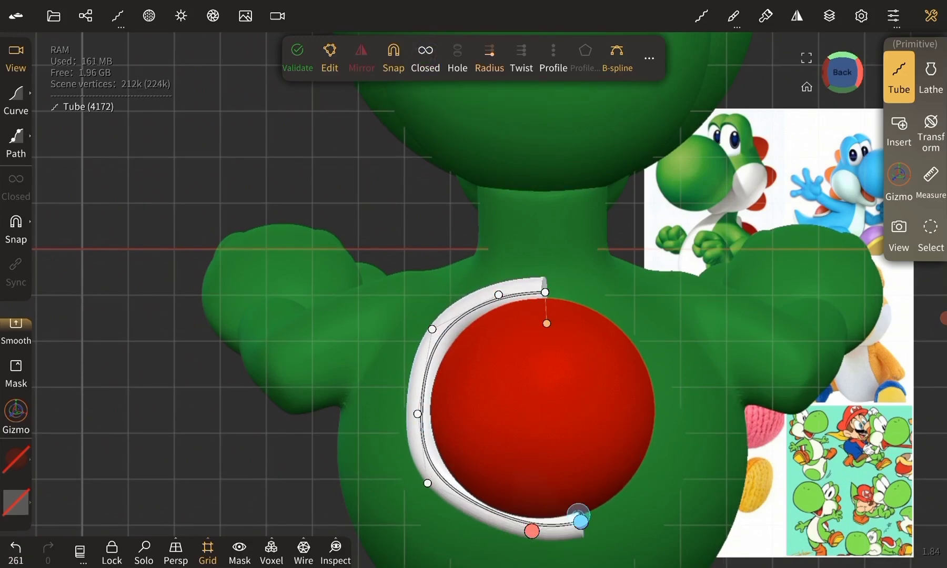
drag(319, 443, 244, 339)
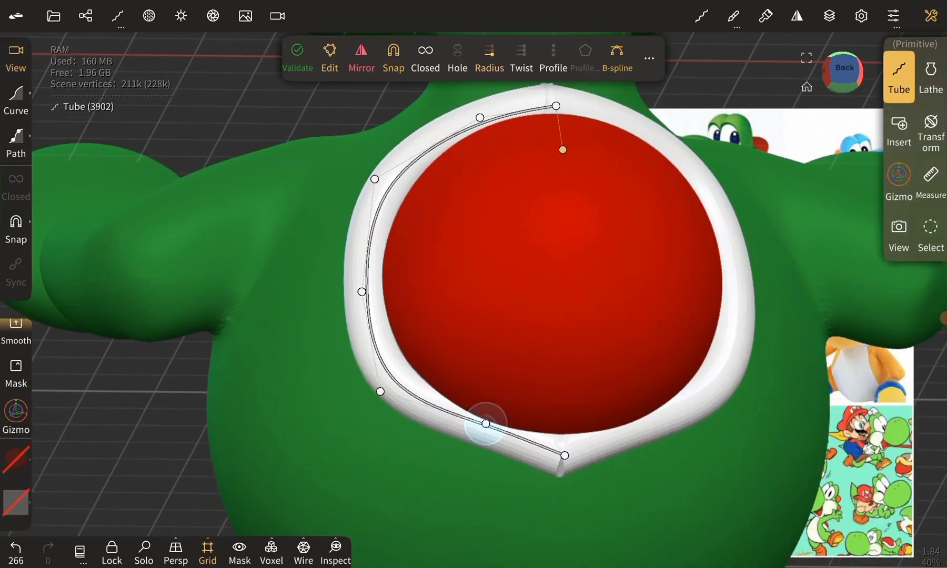
drag(486, 424, 560, 395)
drag(317, 359, 245, 175)
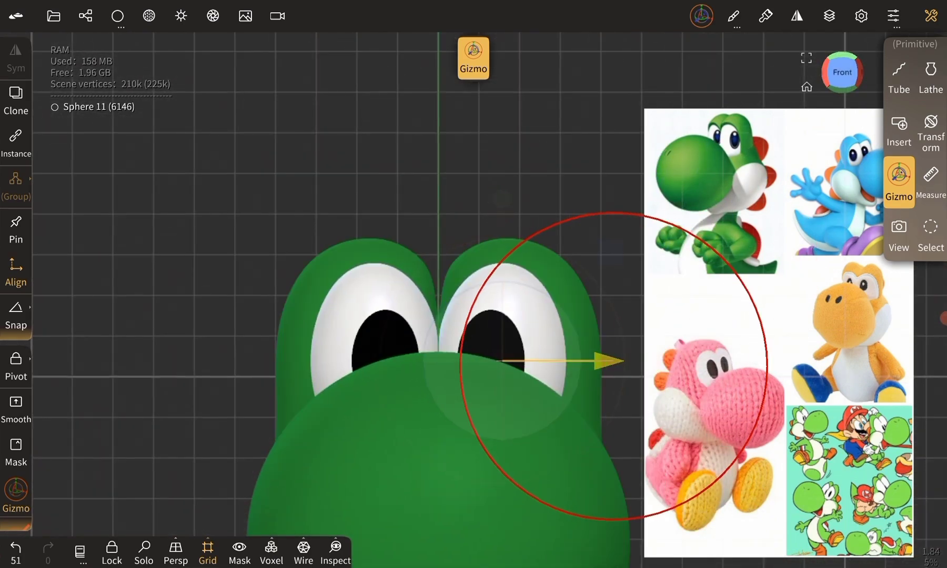
Reshape the head behind the eyes with the Move brush in the right side view
click(317, 412)
mouse_move(167, 401)
mouse_down()
mouse_move(124, 401)
mouse_move(131, 355)
mouse_up()
click(899, 58)
click(899, 113)
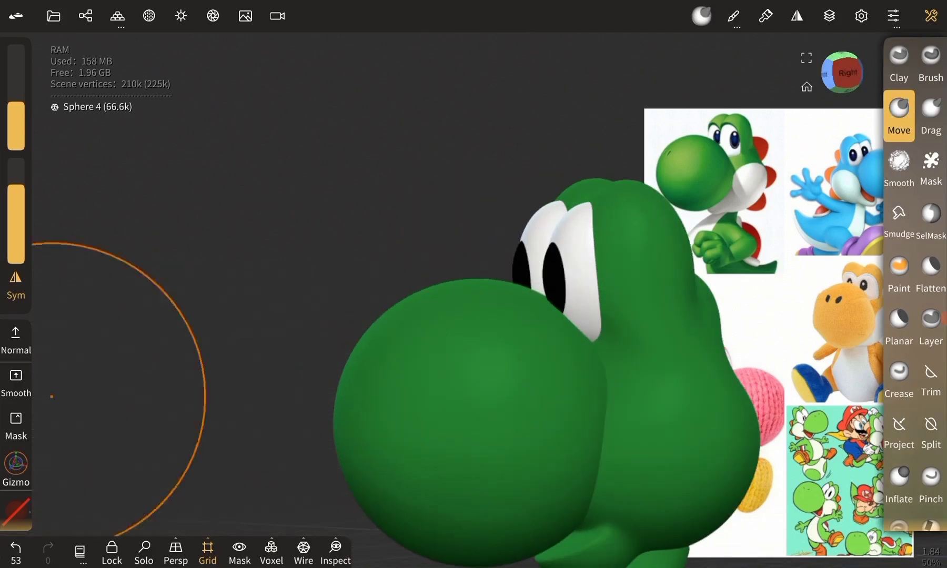
click(842, 72)
drag(244, 364, 93, 351)
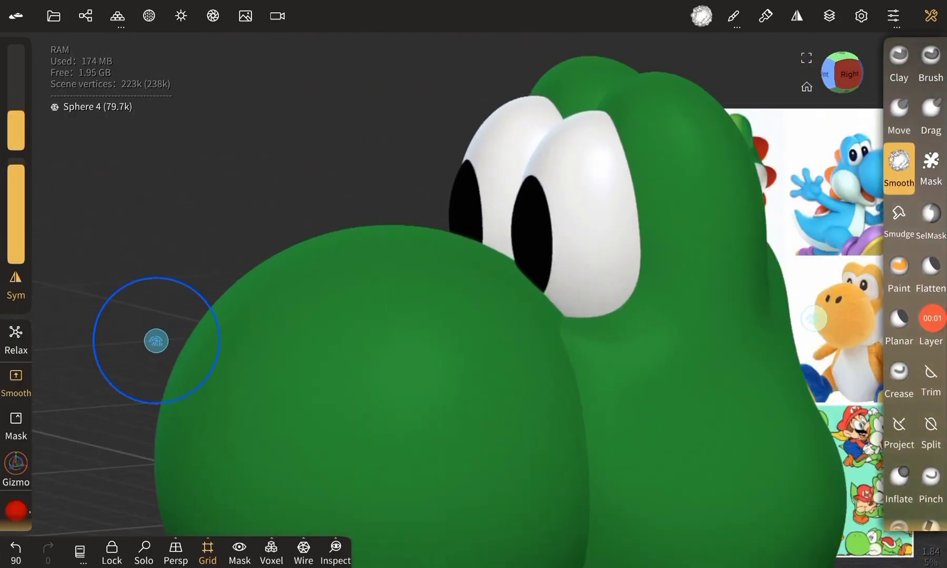
click(15, 114)
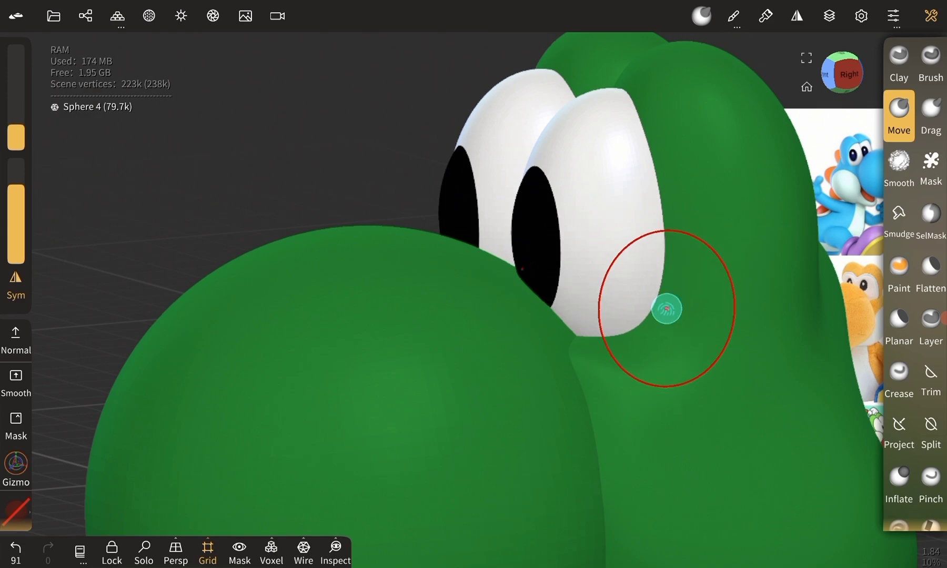
mouse_move(666, 309)
mouse_down()
mouse_move(285, 314)
mouse_move(109, 372)
mouse_up()
Reposition the snout Sphere 1 with the Gizmo
click(15, 463)
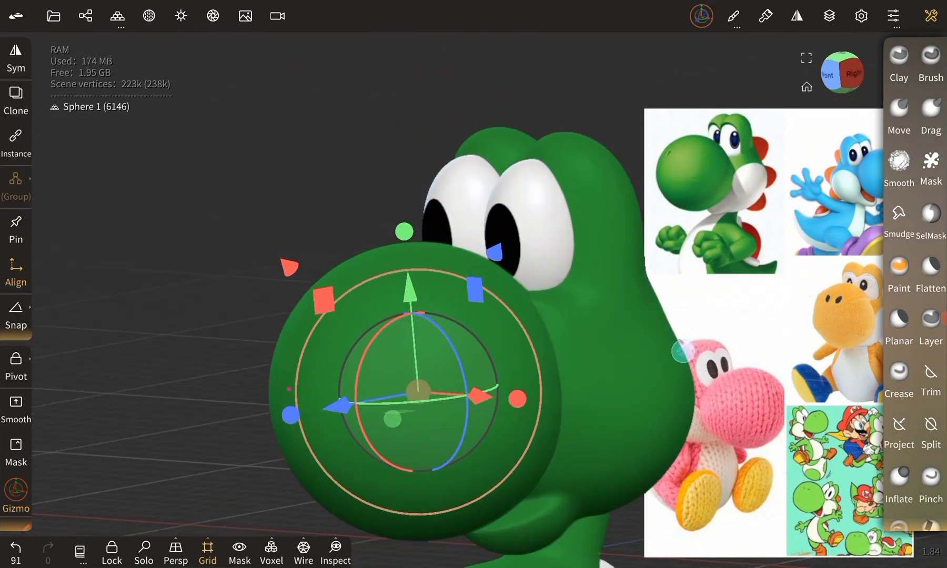
mouse_move(421, 411)
mouse_down()
mouse_move(284, 416)
mouse_move(324, 405)
mouse_move(150, 382)
mouse_up()
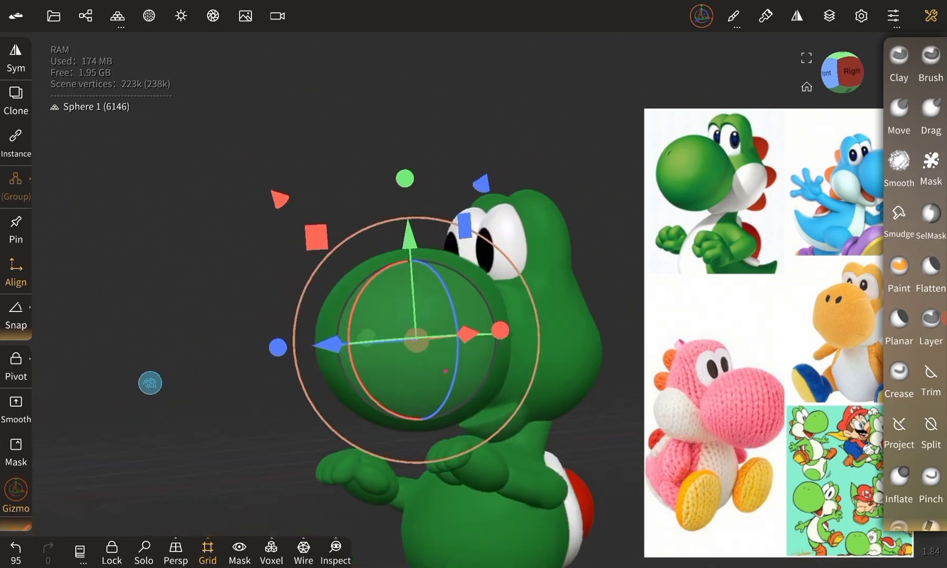
click(898, 63)
mouse_move(165, 332)
mouse_down()
mouse_move(391, 274)
mouse_move(123, 422)
mouse_up()
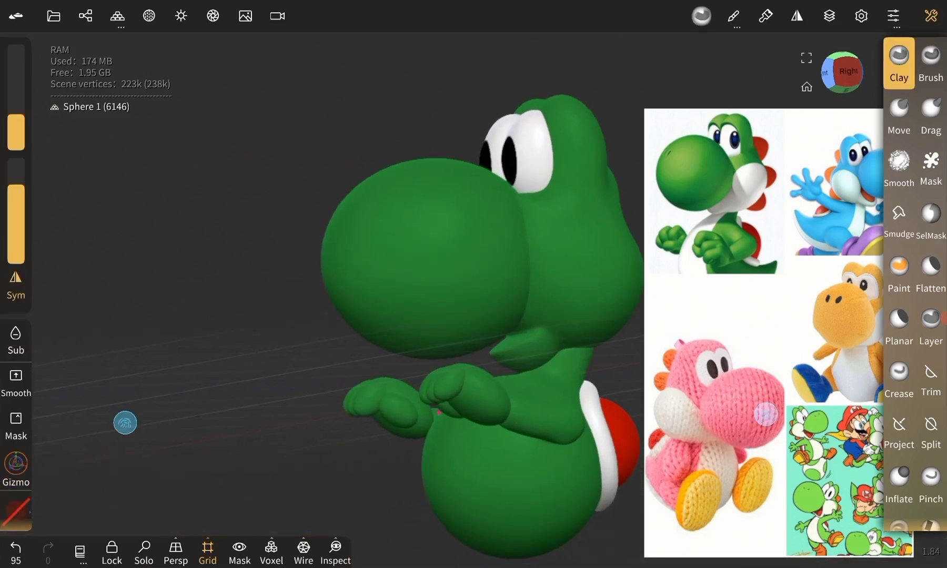
click(16, 463)
click(421, 247)
mouse_move(143, 386)
mouse_down()
mouse_move(201, 387)
mouse_move(131, 395)
mouse_up()
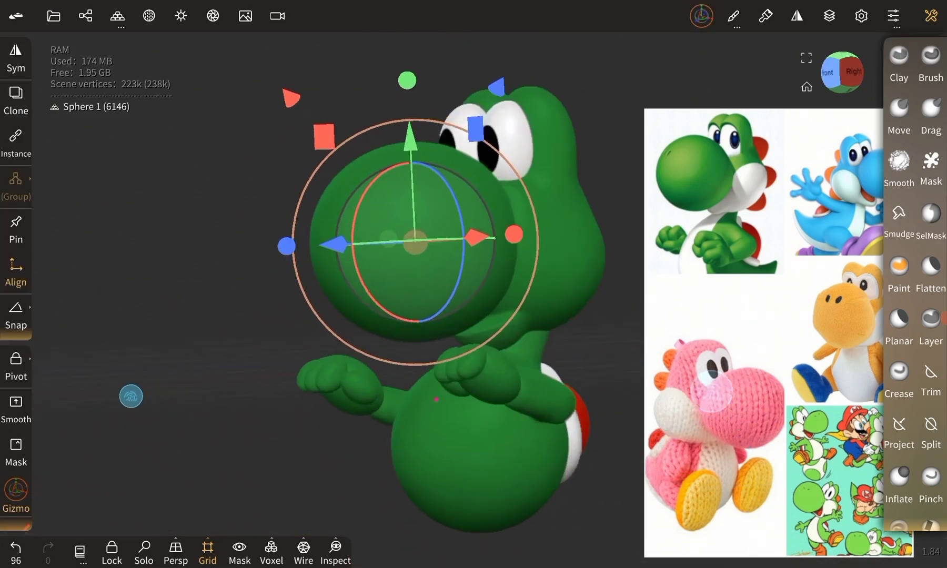
Cut Yoshi's bottom flat with Trim > Rect
click(53, 16)
click(930, 376)
click(15, 313)
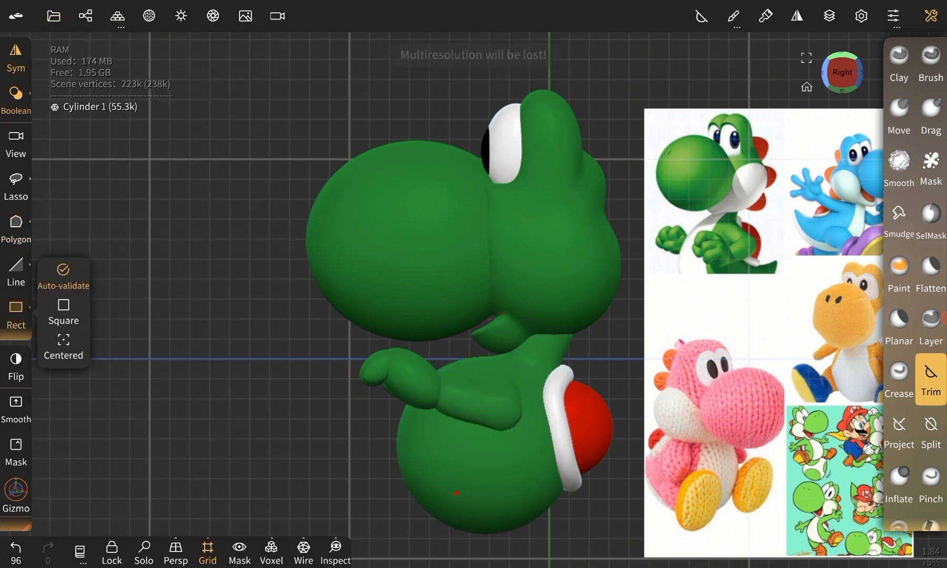
mouse_move(352, 476)
mouse_down()
mouse_move(619, 556)
mouse_move(199, 431)
mouse_up()
click(899, 63)
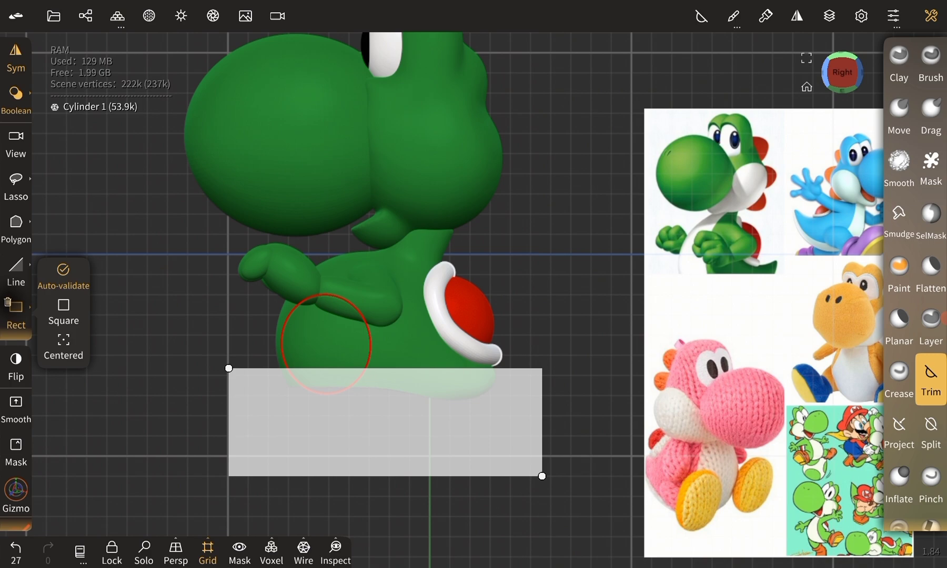
click(899, 63)
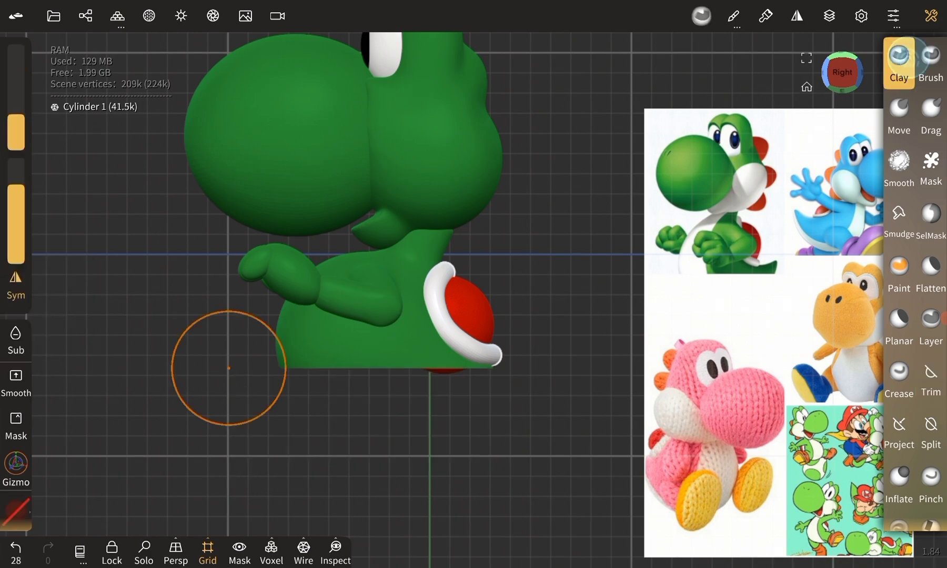
drag(227, 362, 102, 436)
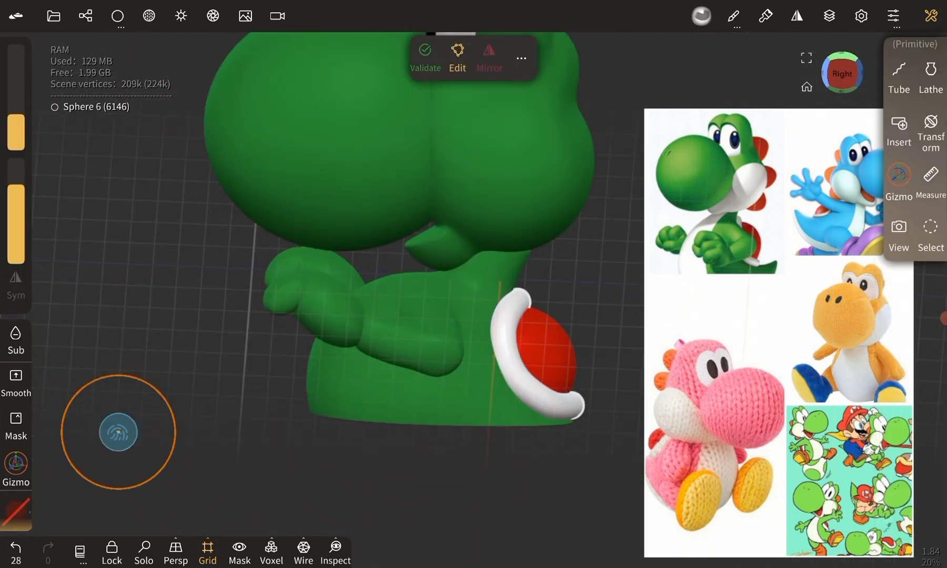
Reposition shell Sphere 6 in the right side view, then bring up the Project menu
click(899, 182)
drag(136, 439, 145, 447)
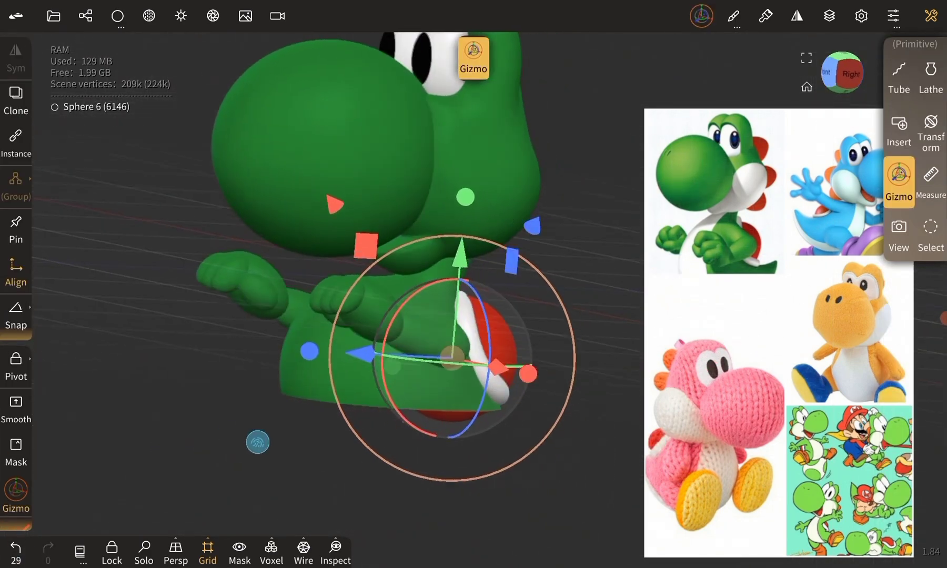
click(841, 73)
click(425, 58)
click(53, 16)
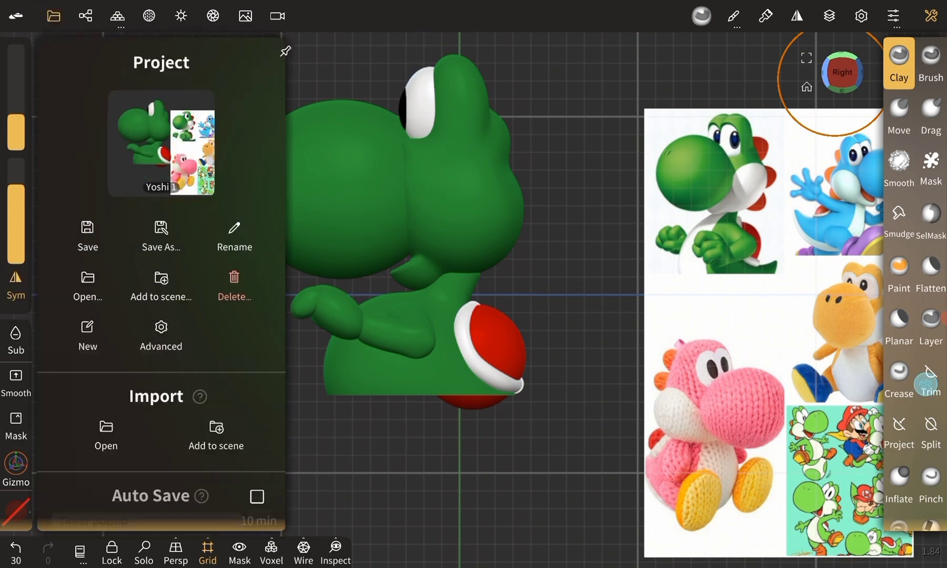
click(931, 379)
click(53, 15)
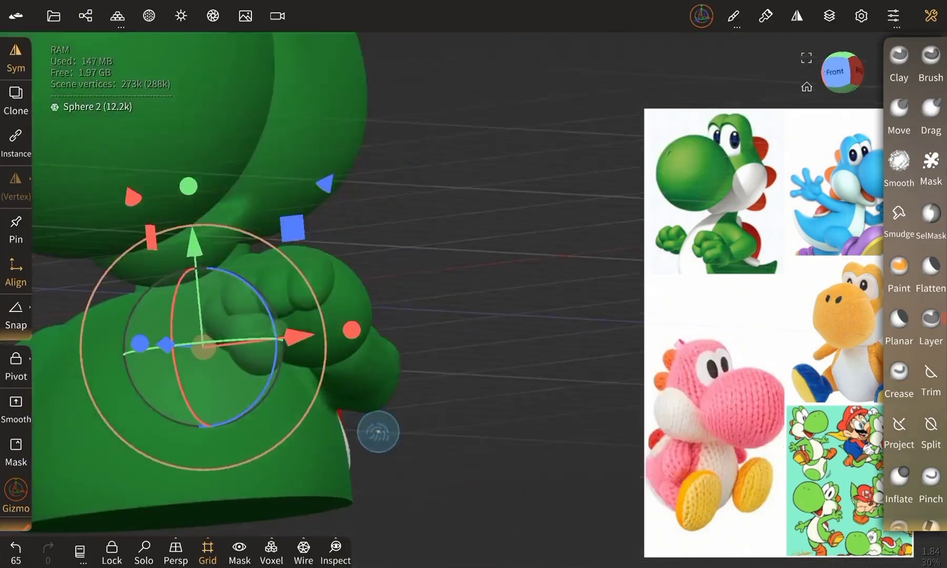
Edit a finger sphere's pivot and reselect Sphere 9 from the object list
click(16, 365)
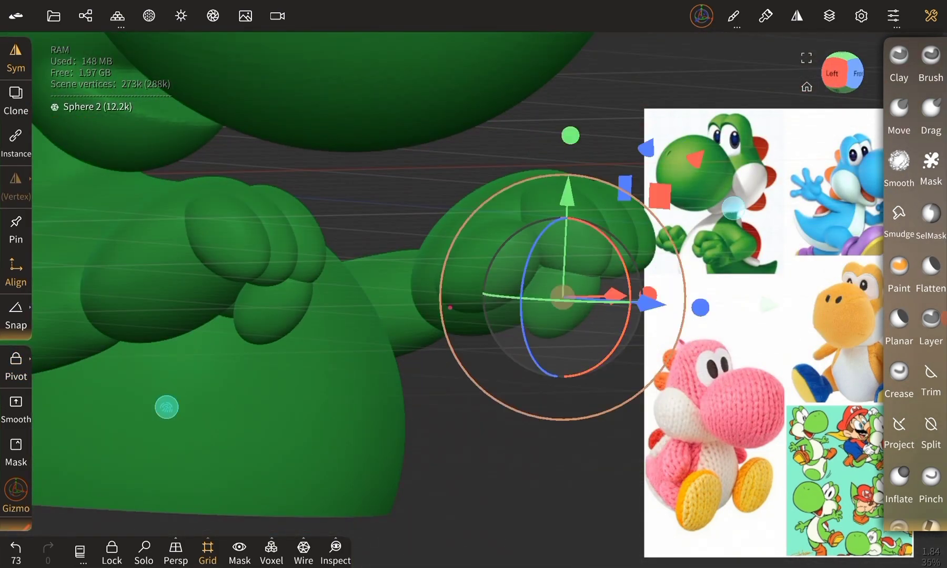
mouse_move(166, 406)
mouse_down()
mouse_move(76, 454)
mouse_move(222, 407)
mouse_up()
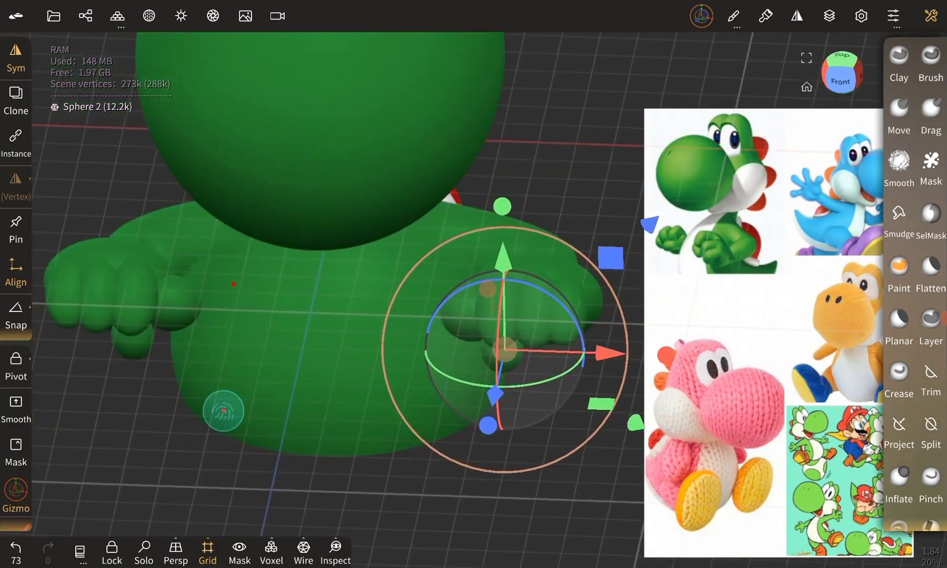
click(16, 365)
click(85, 16)
click(16, 550)
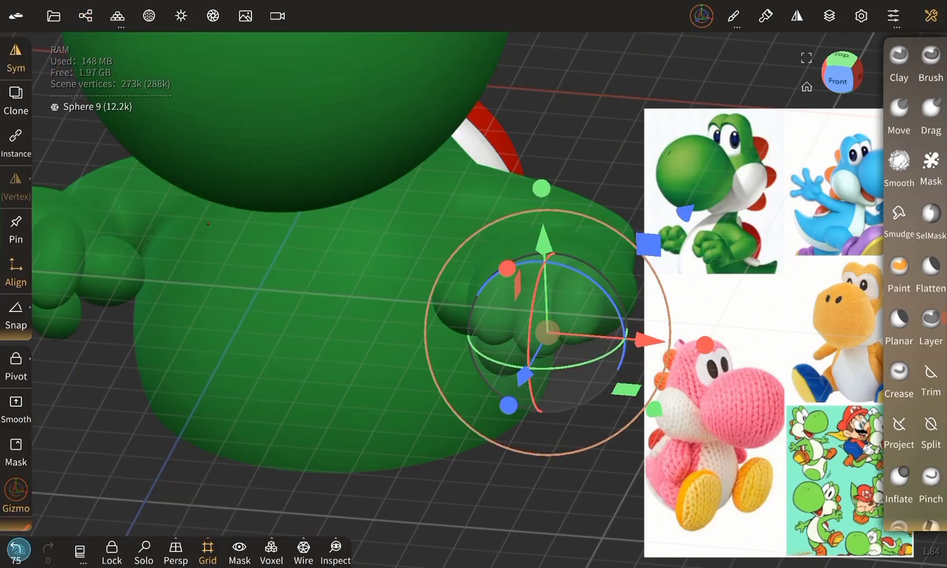
click(85, 15)
click(85, 15)
drag(473, 316, 368, 315)
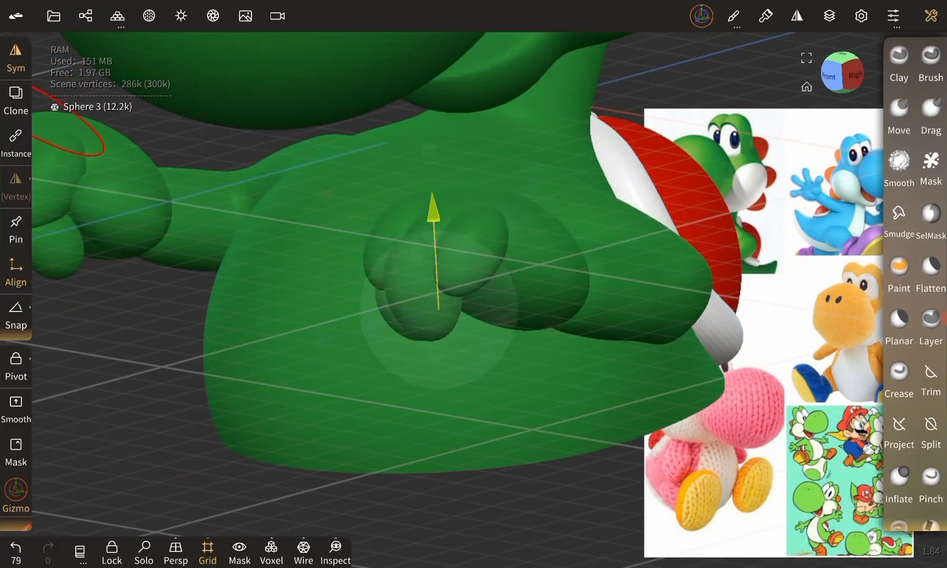
mouse_move(437, 326)
mouse_down()
mouse_move(571, 296)
mouse_move(325, 212)
mouse_up()
Select Sphere 10, then edit the pivot of hand Sphere 5 and select finger Sphere 8
click(454, 211)
click(85, 15)
click(127, 412)
click(85, 16)
click(16, 366)
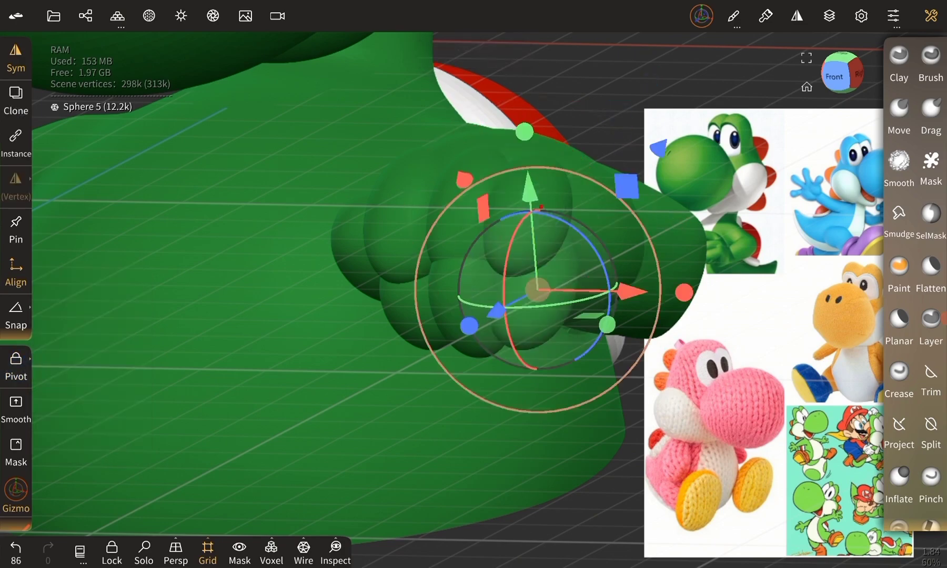
mouse_move(236, 410)
mouse_down()
mouse_move(74, 406)
mouse_move(338, 338)
mouse_move(135, 425)
mouse_move(316, 368)
mouse_up()
click(444, 298)
Clone Sphere 8 as a new finger sphere and inspect it on the hand
click(16, 100)
click(85, 15)
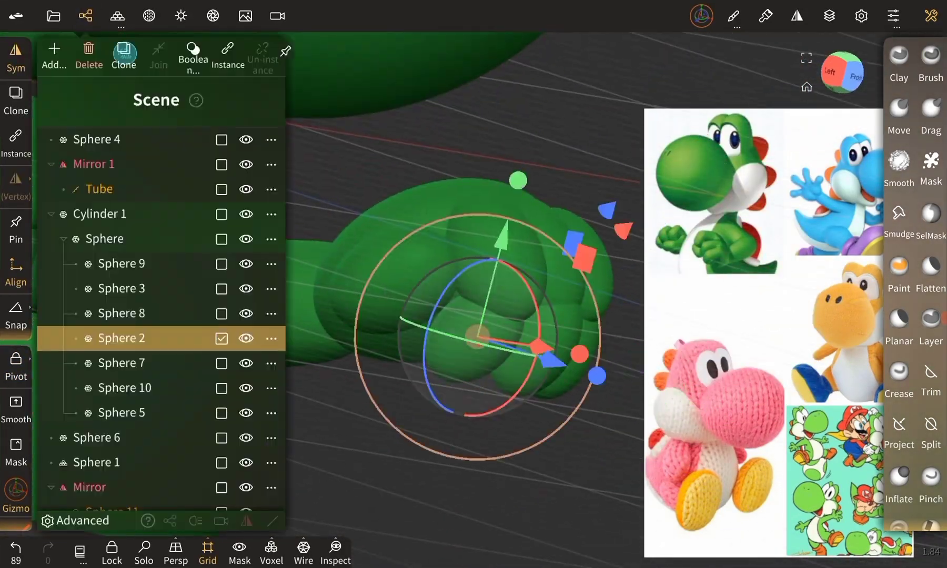
drag(368, 158, 493, 308)
mouse_move(315, 263)
mouse_down()
mouse_move(211, 295)
mouse_move(368, 274)
mouse_up()
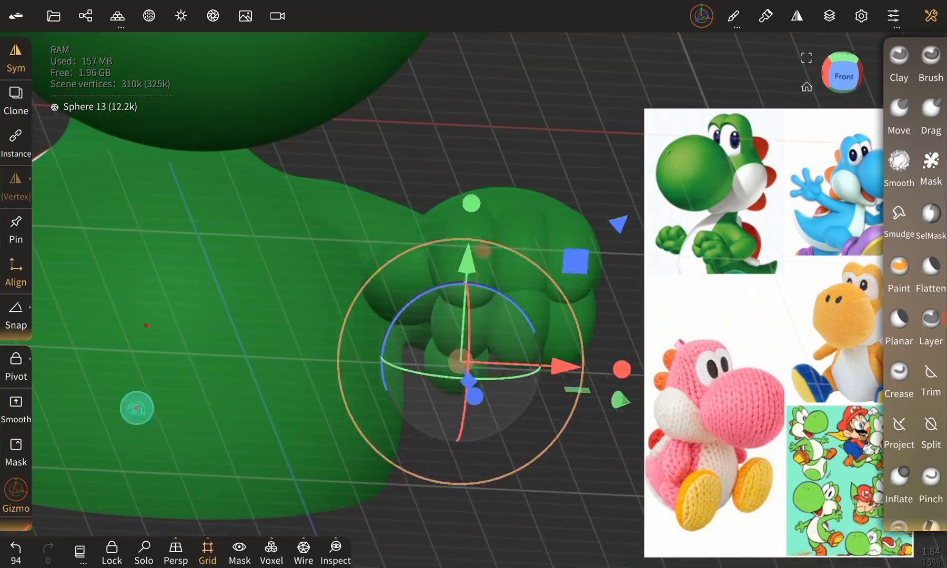
mouse_move(263, 316)
mouse_down()
mouse_move(547, 375)
mouse_move(535, 217)
mouse_up()
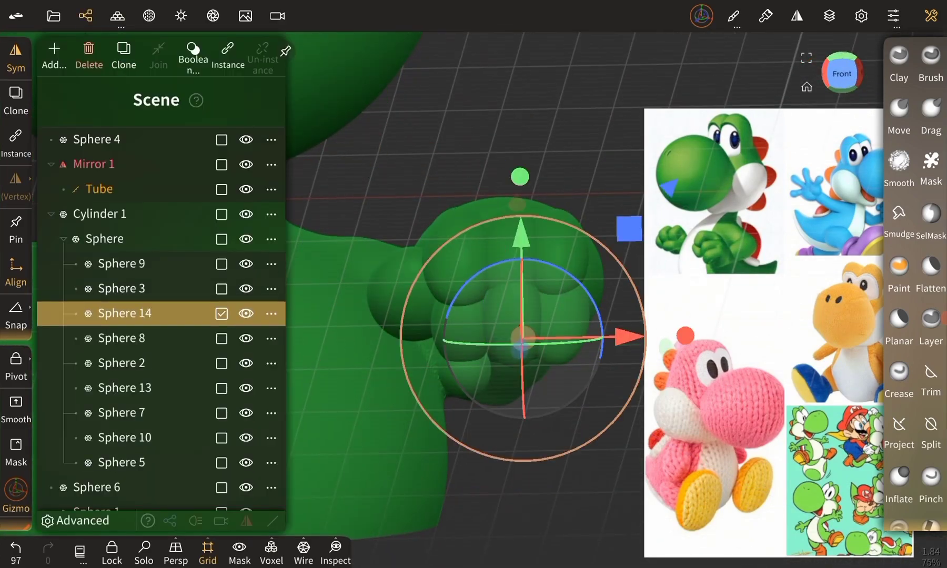
drag(578, 369, 474, 358)
mouse_move(473, 410)
mouse_down()
mouse_move(384, 433)
mouse_move(110, 456)
mouse_up()
Select hand Sphere 5 and adjust it into the fist
click(532, 352)
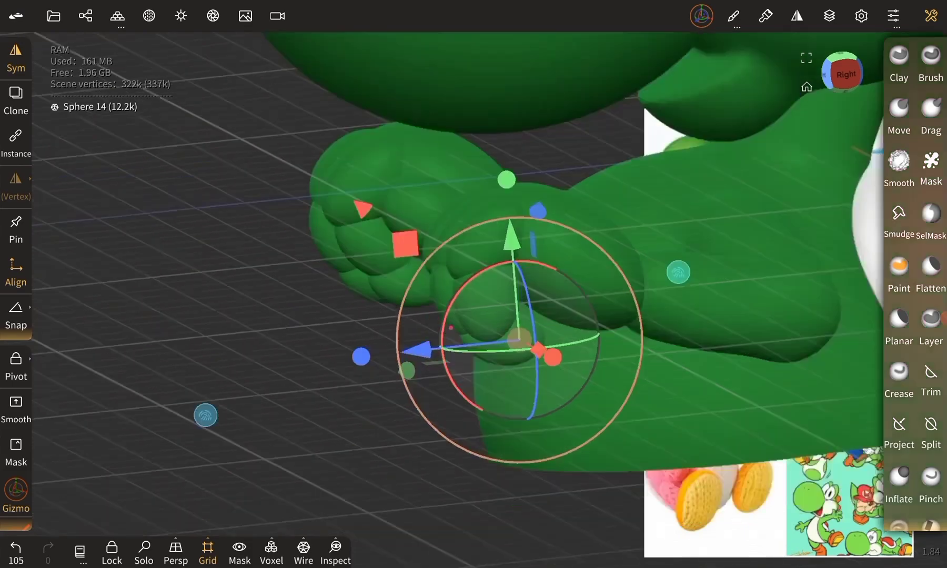
drag(210, 368, 342, 368)
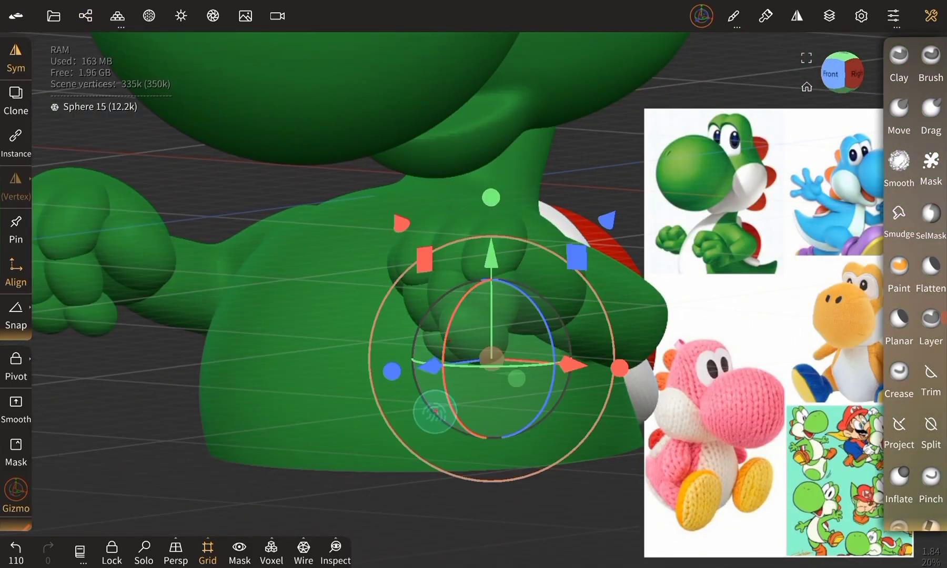
mouse_move(435, 411)
mouse_down()
mouse_move(103, 415)
mouse_move(342, 420)
mouse_move(447, 410)
mouse_up()
click(448, 236)
Paint Yoshi's belly white
mouse_move(307, 411)
mouse_down()
mouse_move(274, 439)
mouse_move(58, 26)
mouse_up()
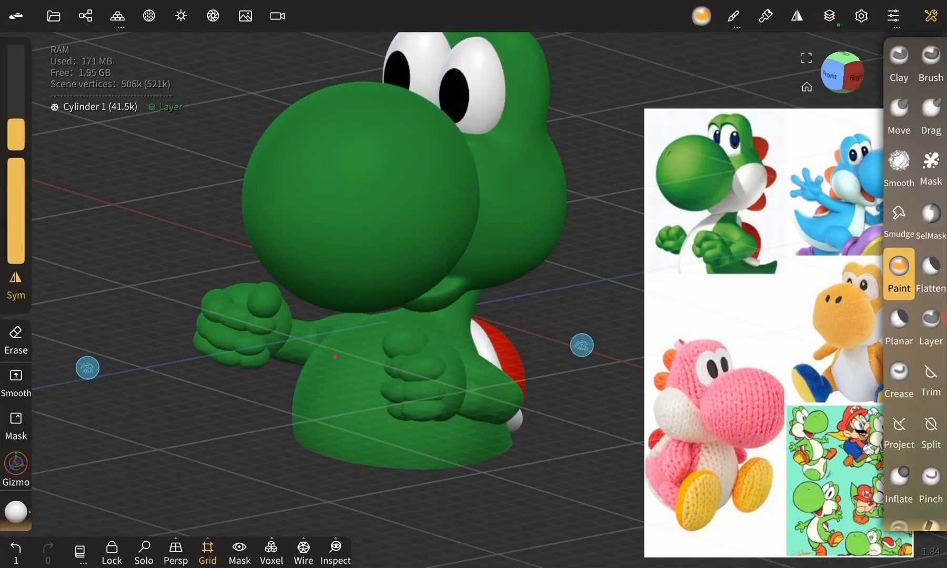
drag(335, 356, 423, 443)
drag(475, 260, 190, 408)
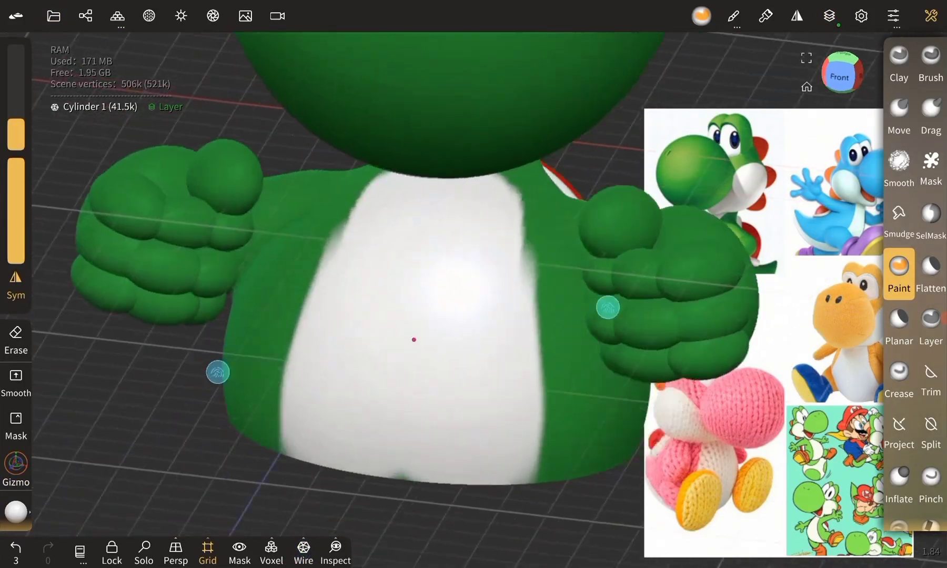
drag(414, 339, 511, 363)
drag(217, 371, 264, 419)
mouse_move(477, 296)
mouse_down()
mouse_move(545, 302)
mouse_move(207, 436)
mouse_move(697, 233)
mouse_move(612, 296)
mouse_move(100, 270)
mouse_move(160, 326)
mouse_up()
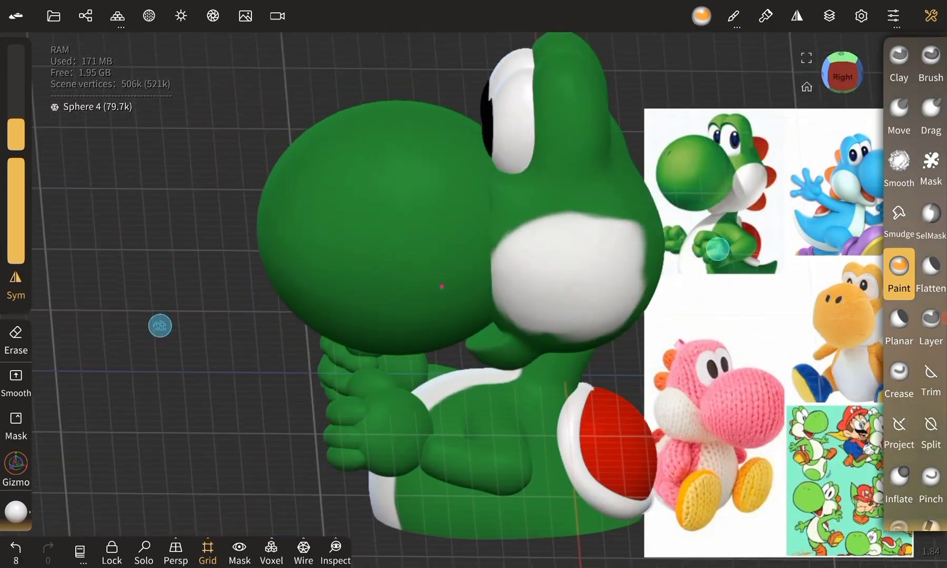
Add a new sculpt layer to the head and view the snout underside in isolation
click(828, 16)
click(740, 87)
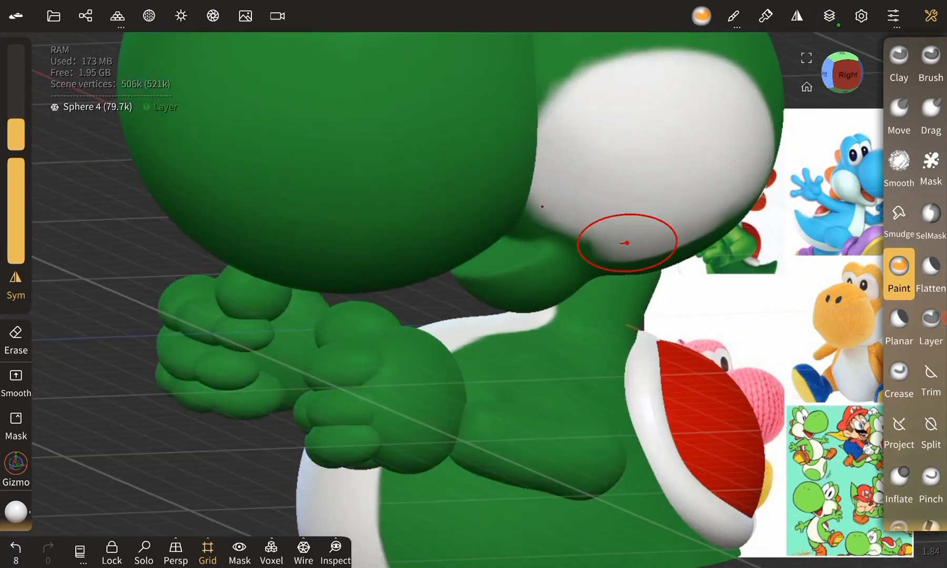
click(144, 553)
drag(70, 355, 91, 312)
click(303, 553)
click(144, 553)
click(303, 553)
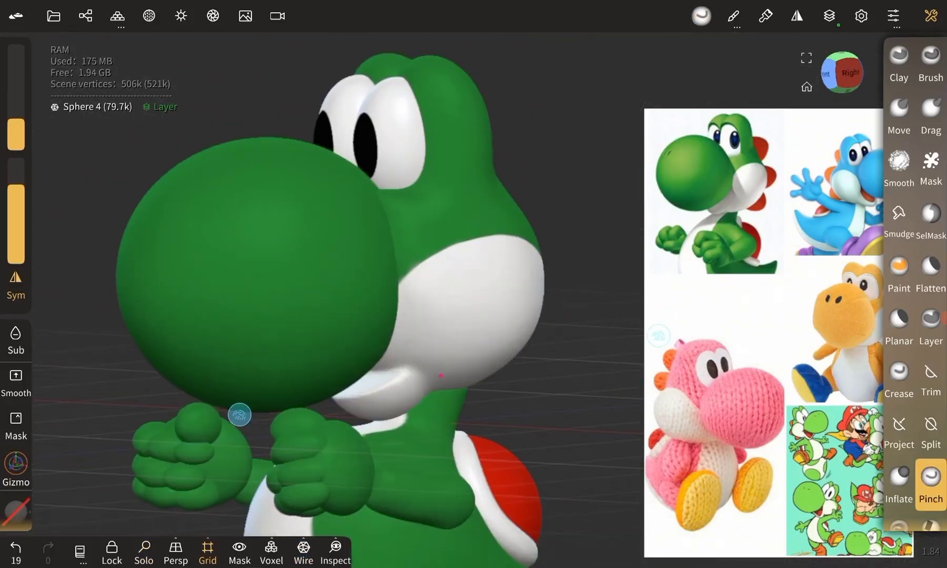
Switch to the Move brush and make the Base layer active
click(829, 15)
click(898, 115)
click(771, 150)
click(829, 16)
Push and pull the white cheek under the snout into shape
scroll(408, 348, up, 3)
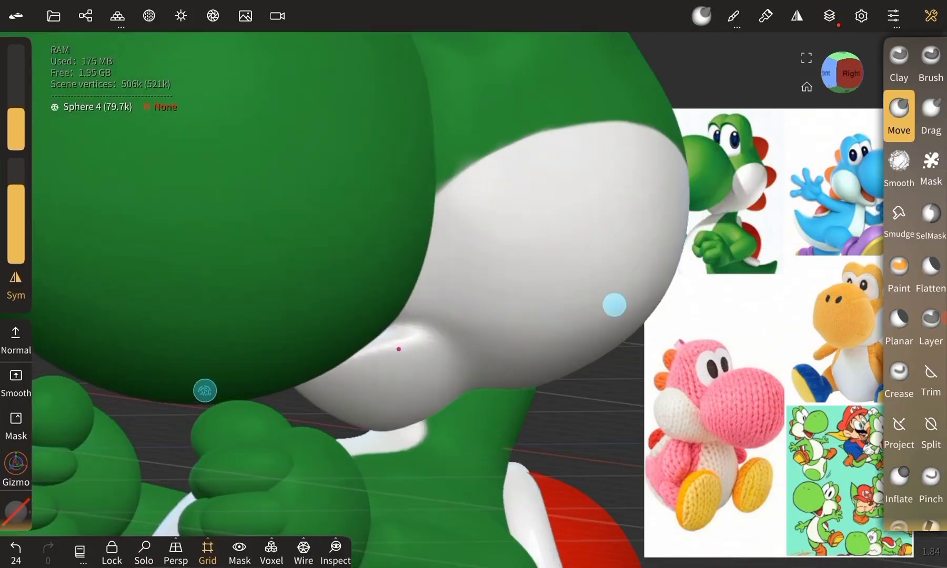
drag(461, 313, 473, 300)
scroll(368, 318, up, 3)
drag(520, 389, 535, 379)
scroll(417, 443, down, 3)
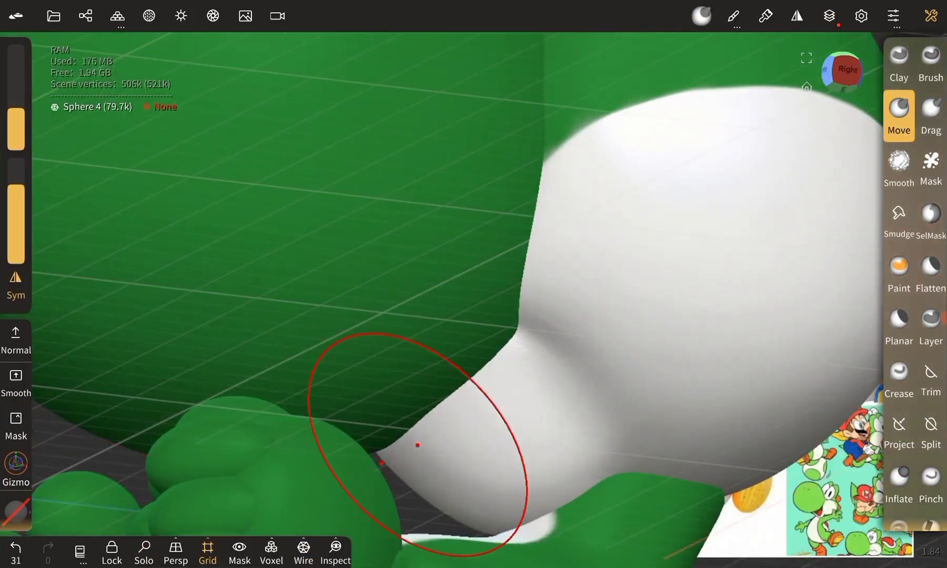
drag(416, 443, 279, 439)
scroll(210, 411, down, 2)
scroll(166, 385, up, 3)
Isolate the body cylinder, try a Pinch crease on its lower edge, and undo it
click(452, 337)
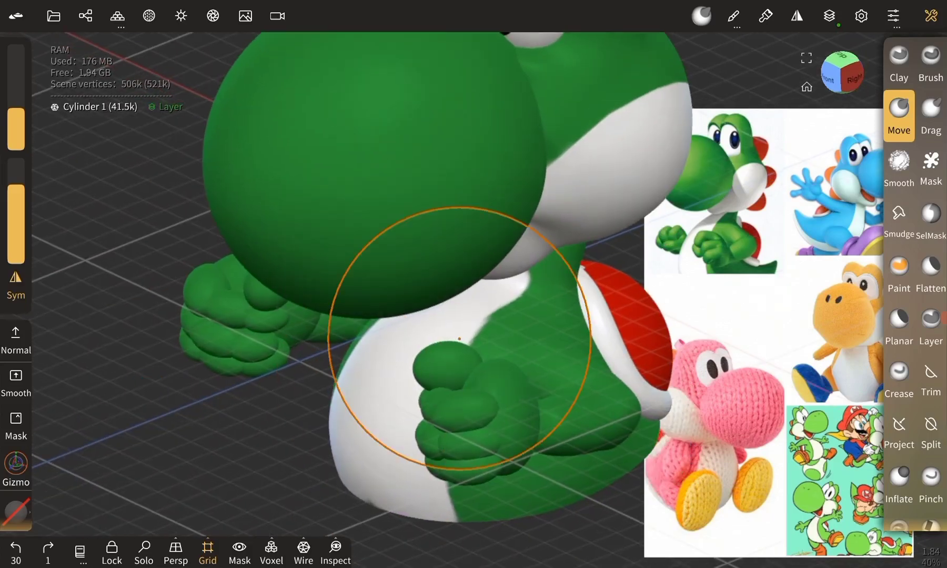
click(144, 553)
click(930, 478)
drag(485, 507, 152, 306)
scroll(368, 342, up, 5)
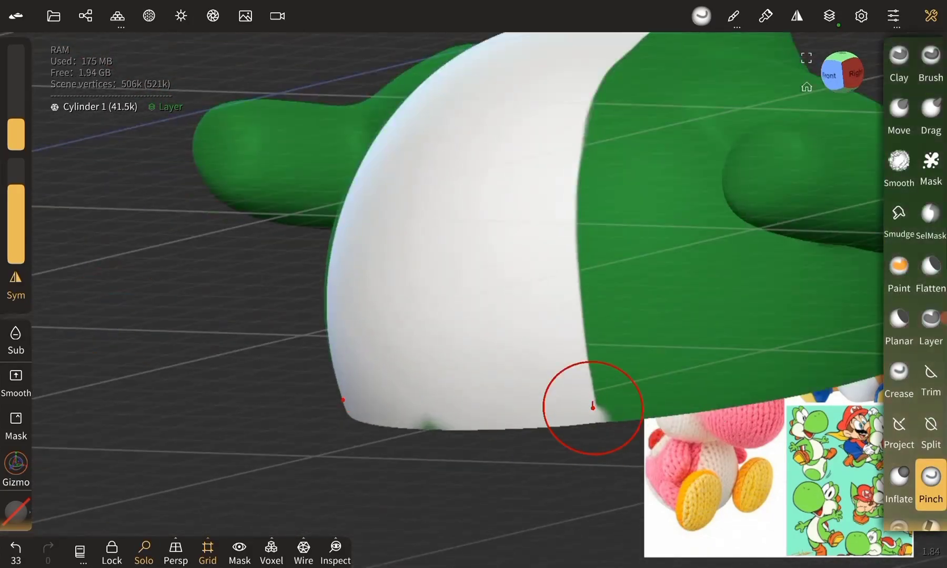
drag(592, 402, 644, 412)
click(16, 549)
click(898, 271)
Switch to Paint and make the added sculpt layer active
click(20, 136)
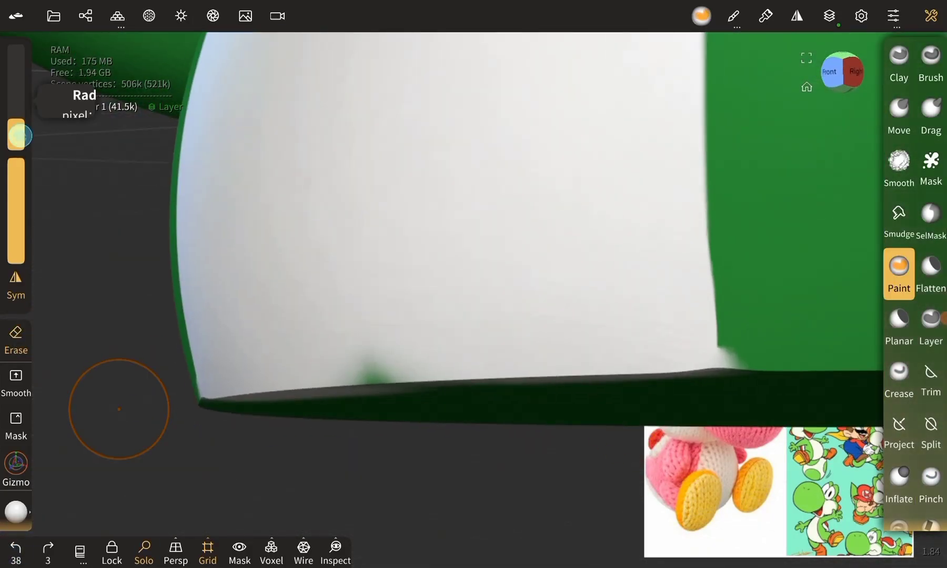
click(829, 16)
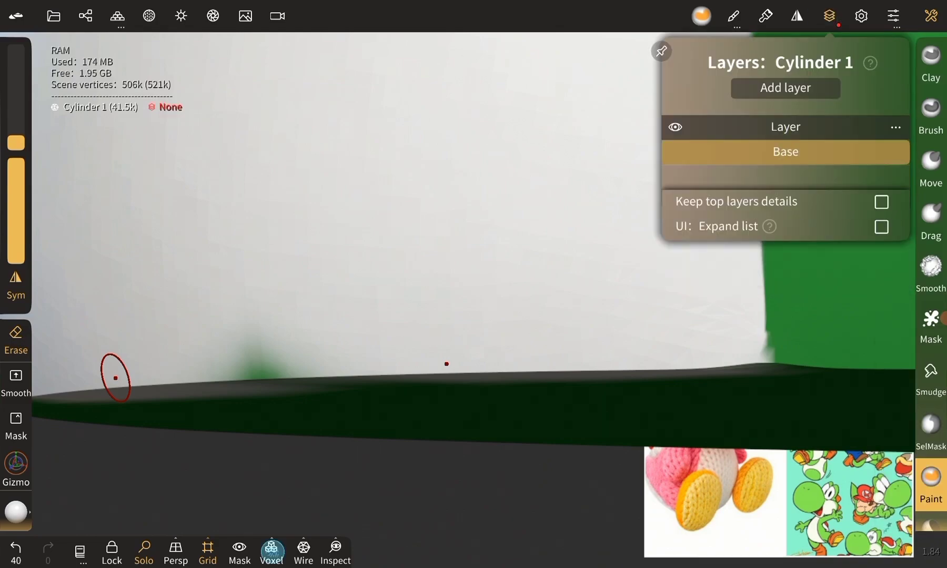
click(829, 16)
click(786, 127)
Unhide all objects, multi-select the Sphere 10 ext pieces and adjust their pivot
click(829, 15)
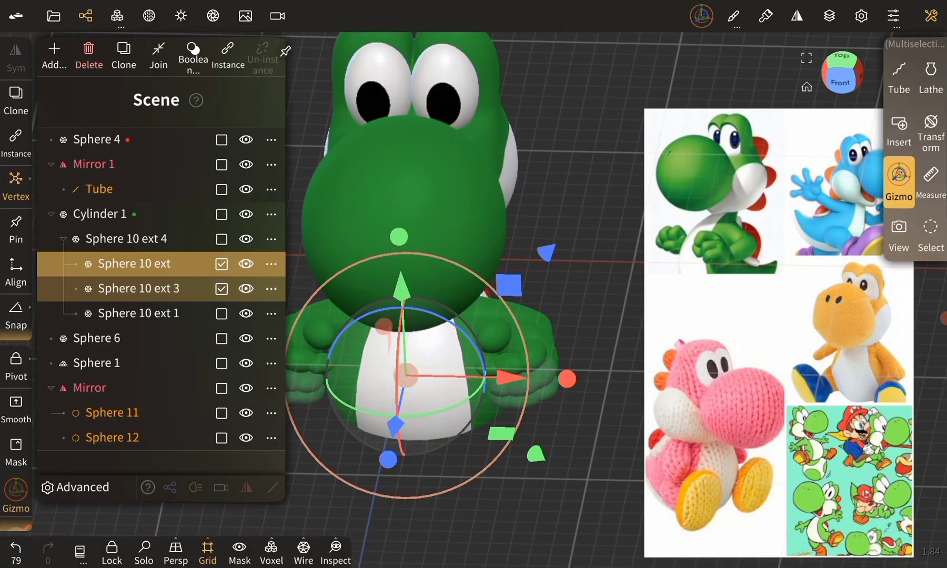
click(221, 313)
click(15, 368)
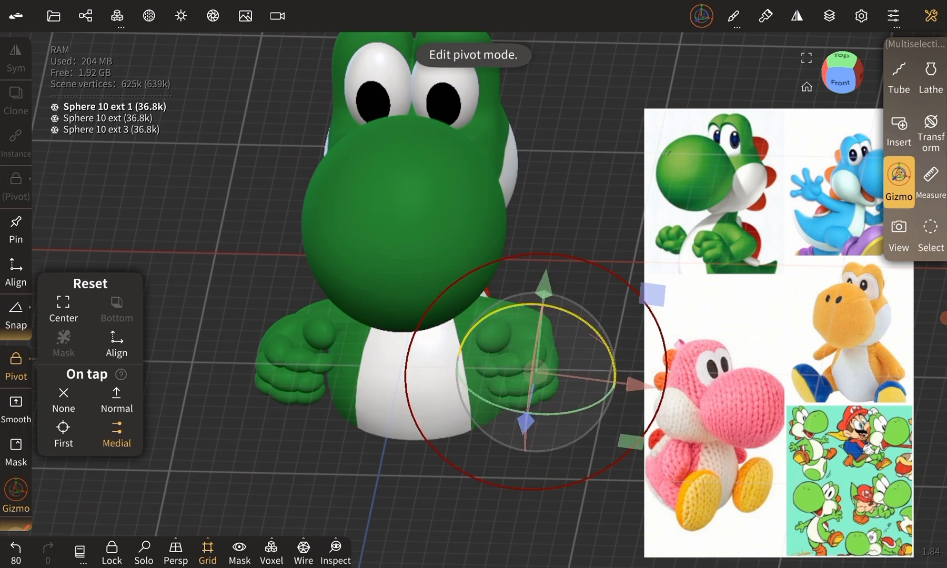
drag(92, 436, 92, 417)
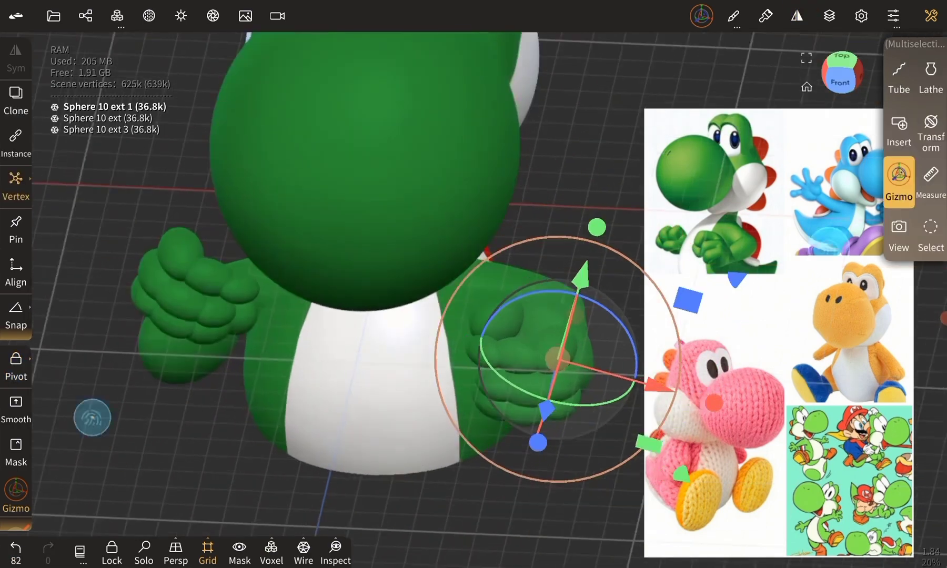
click(15, 58)
click(765, 392)
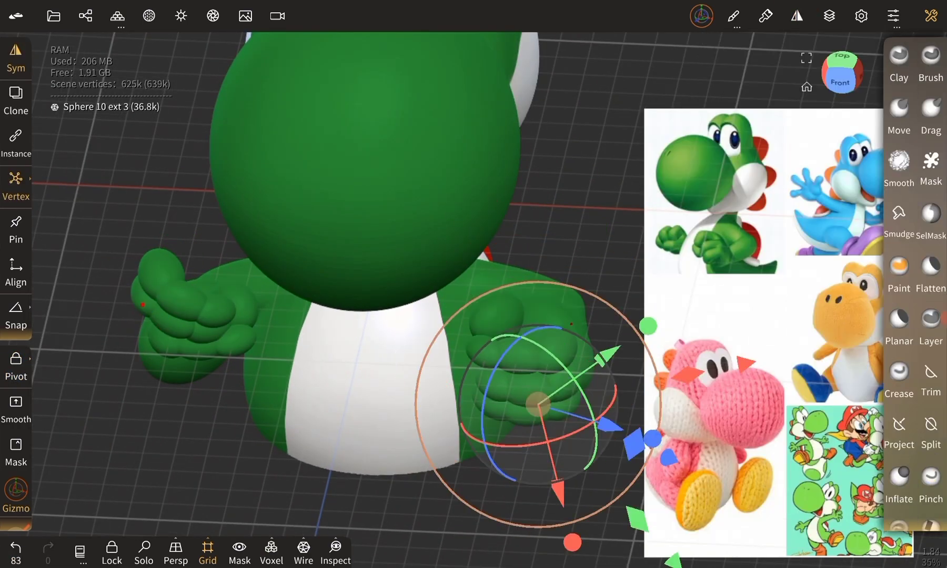
click(16, 57)
Push the fist's fingers tighter with the Move brush, then smooth out the bumps
click(701, 16)
drag(185, 457, 150, 431)
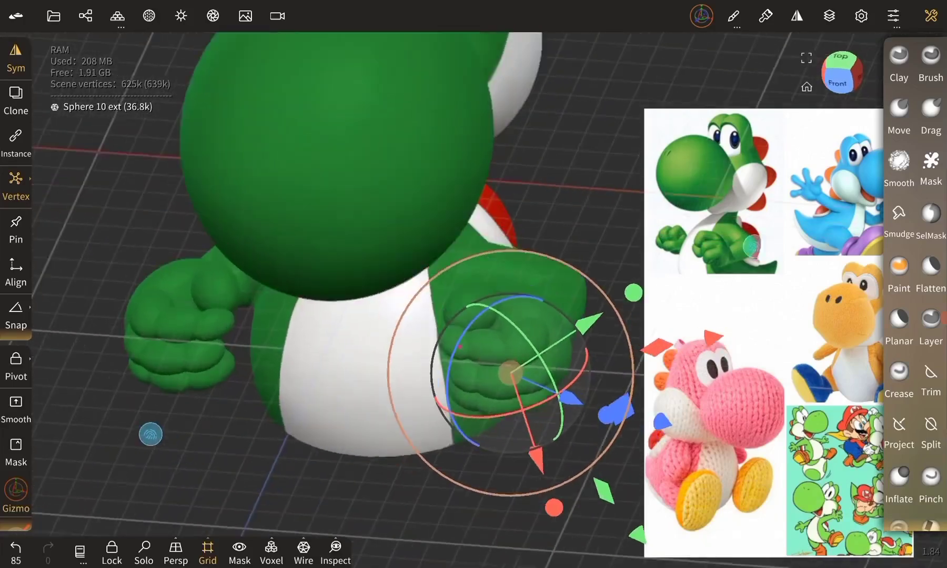
click(899, 116)
scroll(482, 336, up, 3)
drag(454, 316, 608, 278)
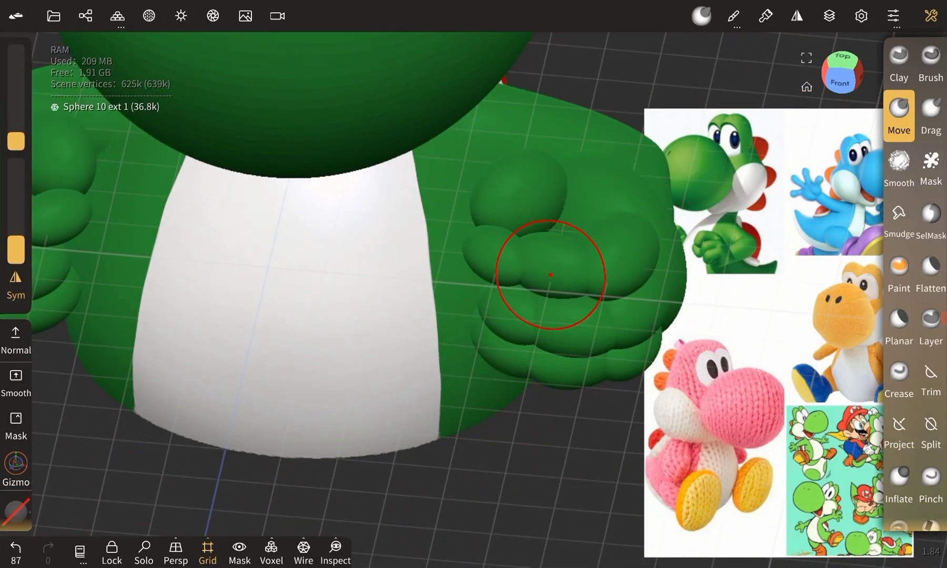
click(899, 169)
mouse_move(528, 234)
mouse_down()
mouse_move(582, 304)
mouse_move(617, 372)
mouse_move(249, 386)
mouse_move(249, 408)
mouse_move(559, 439)
mouse_up()
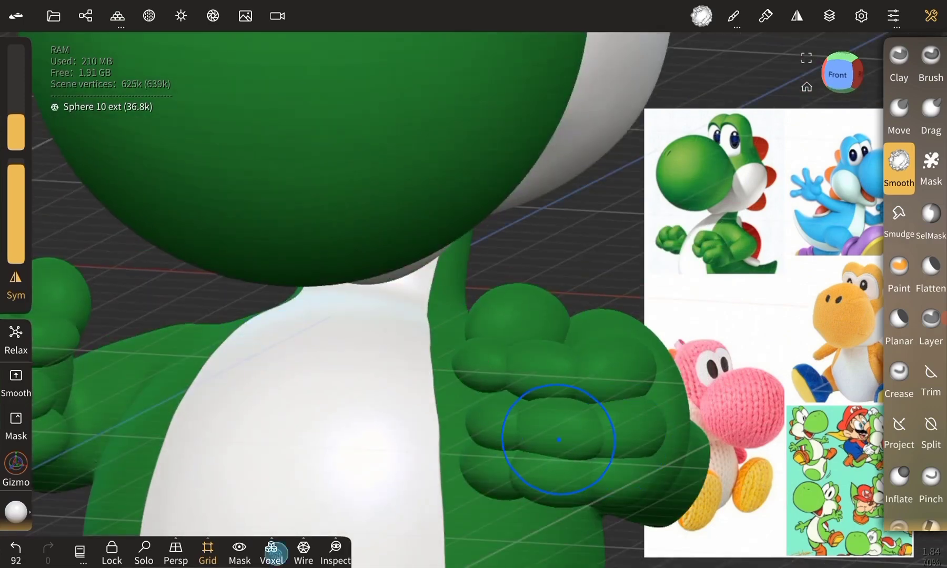
Voxel-remesh the fist evenly, adjusting the remesh resolution between rebuilds
click(271, 552)
drag(262, 423, 228, 415)
click(272, 553)
drag(336, 479, 323, 479)
click(271, 503)
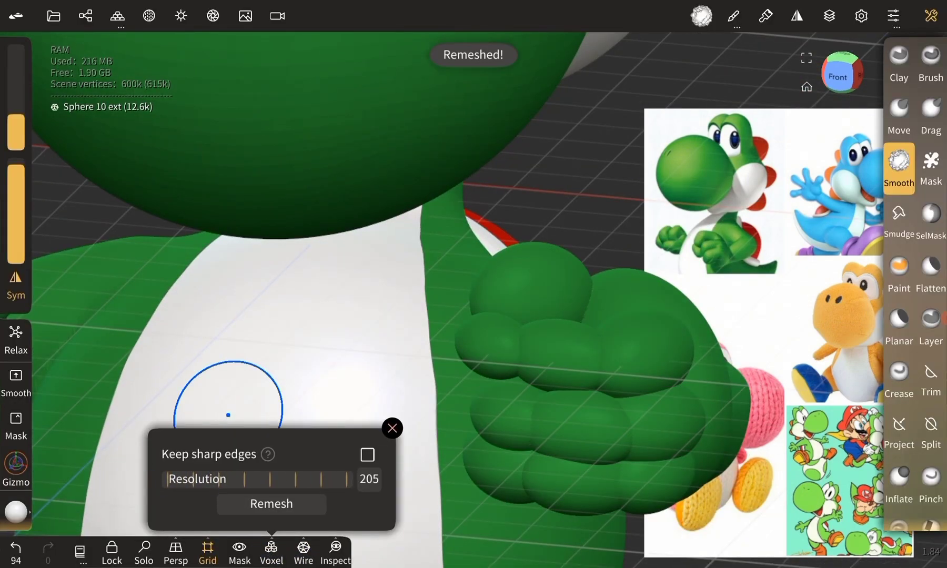
mouse_move(227, 415)
mouse_down()
mouse_move(634, 433)
mouse_move(200, 365)
mouse_move(396, 325)
mouse_up()
click(271, 552)
click(281, 521)
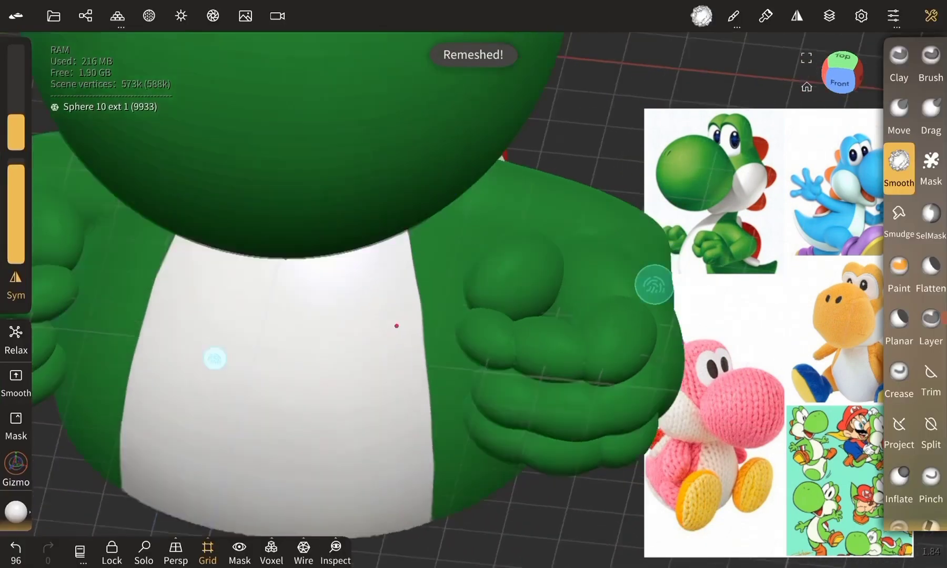
mouse_move(215, 359)
mouse_down()
mouse_move(234, 338)
mouse_move(576, 279)
mouse_up()
click(271, 552)
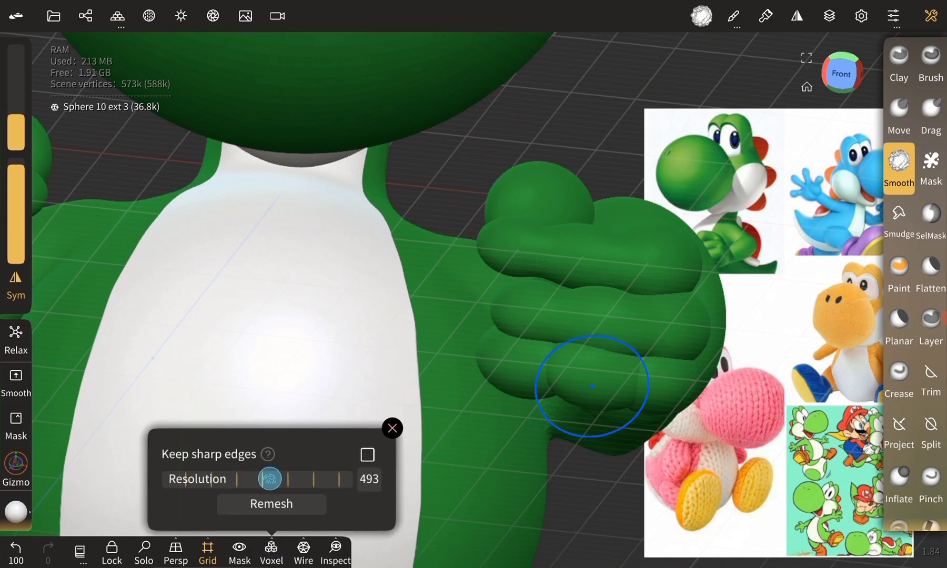
click(271, 503)
mouse_move(619, 380)
mouse_down()
mouse_move(236, 364)
mouse_move(571, 245)
mouse_move(575, 328)
mouse_move(174, 361)
mouse_move(585, 416)
mouse_up()
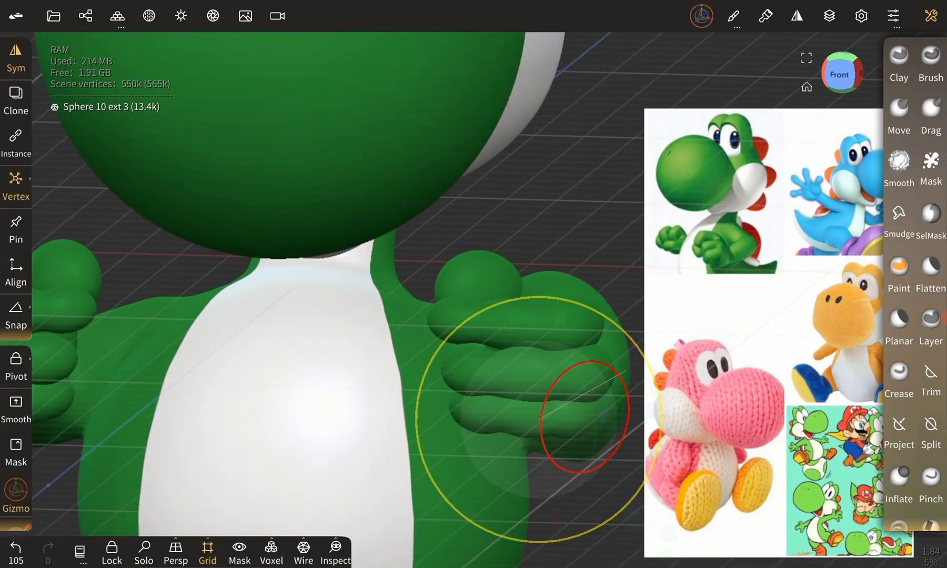
Reposition the hand object with the Gizmo and edit its pivot point
click(583, 416)
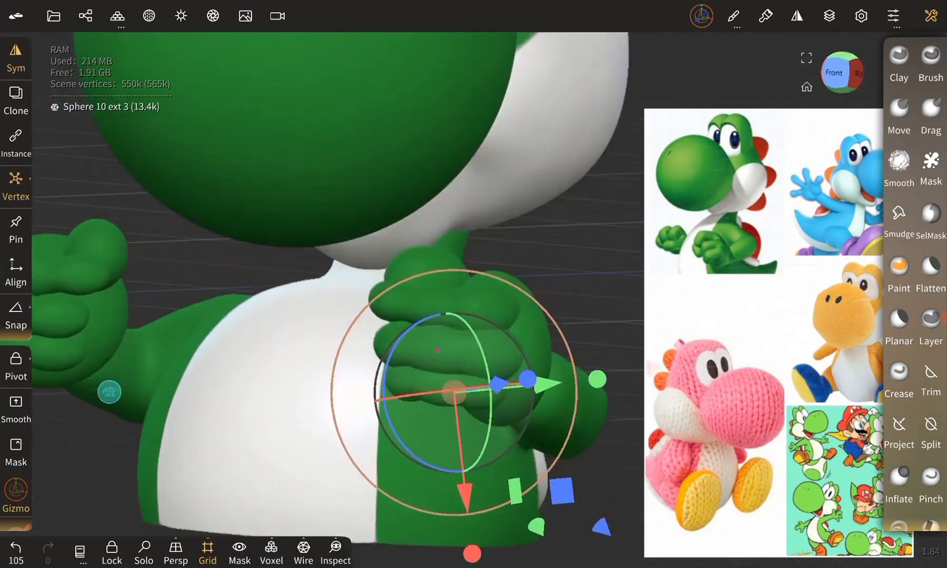
click(15, 363)
mouse_move(620, 256)
mouse_down()
mouse_move(368, 315)
mouse_move(526, 237)
mouse_up()
click(400, 336)
click(489, 336)
click(16, 362)
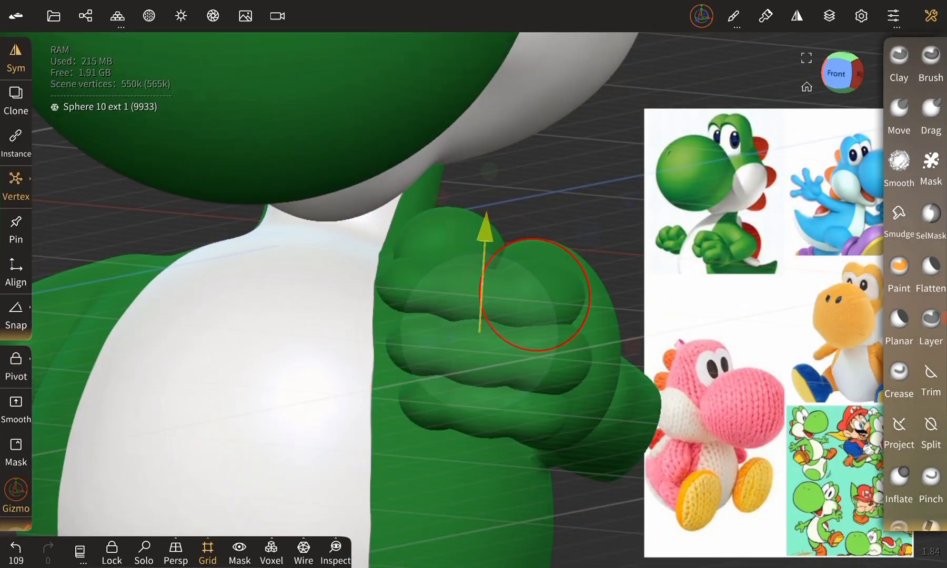
scroll(473, 316, down, 5)
Slide the new tall cylinder beside Yoshi and raise it up through the hand
click(306, 413)
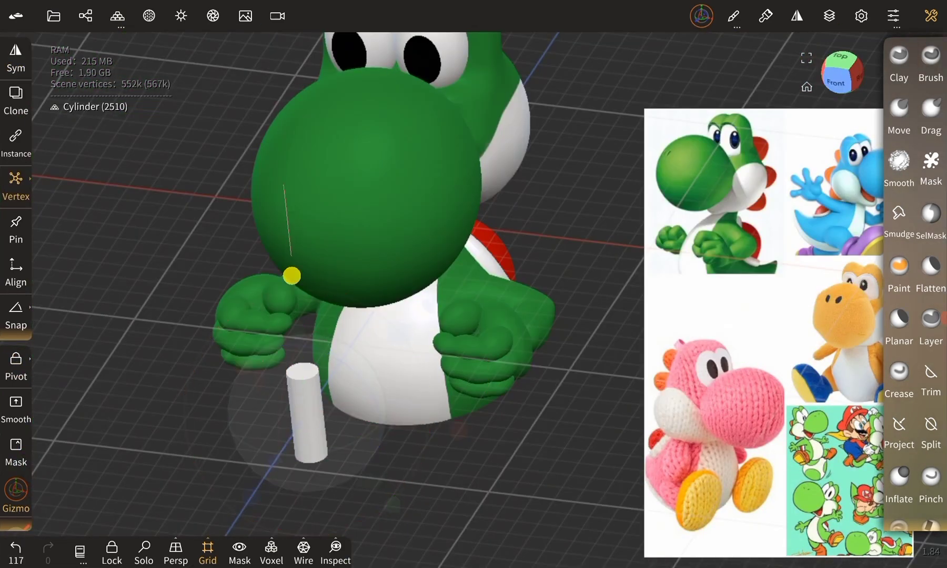
drag(526, 210, 526, 295)
drag(473, 447, 497, 450)
drag(489, 304, 578, 315)
drag(184, 421, 104, 478)
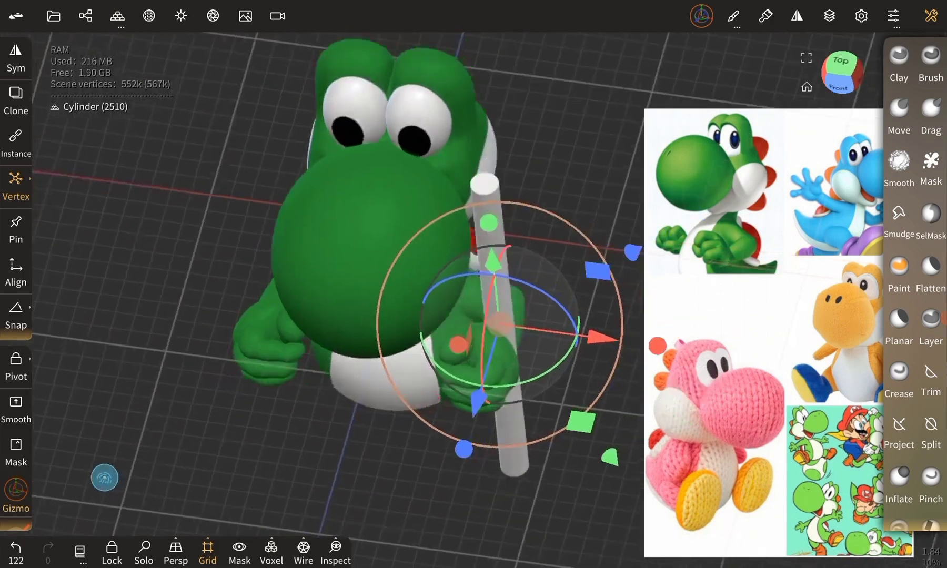
drag(157, 447, 157, 342)
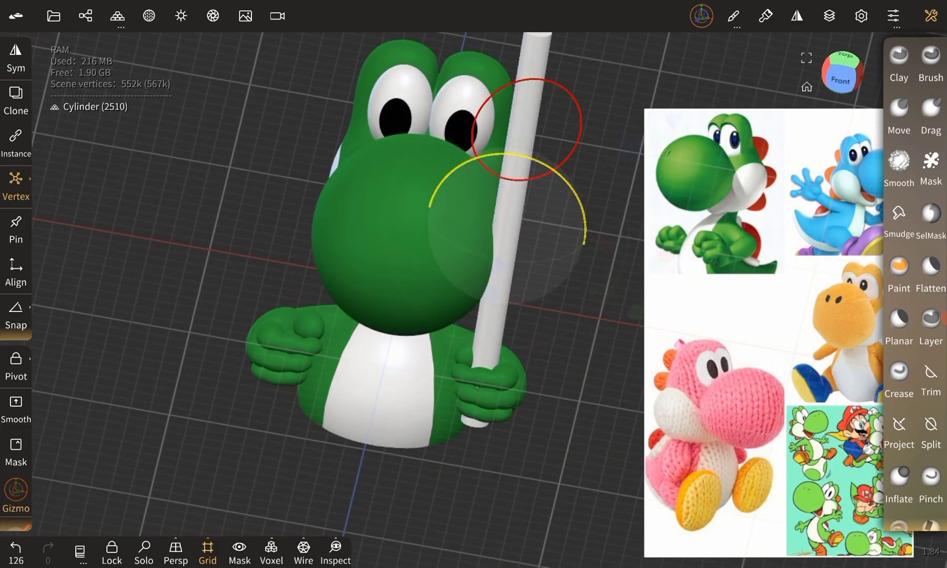
click(899, 113)
Mirror the cylinder Right to Left so Yoshi has a pole in each hand
click(796, 16)
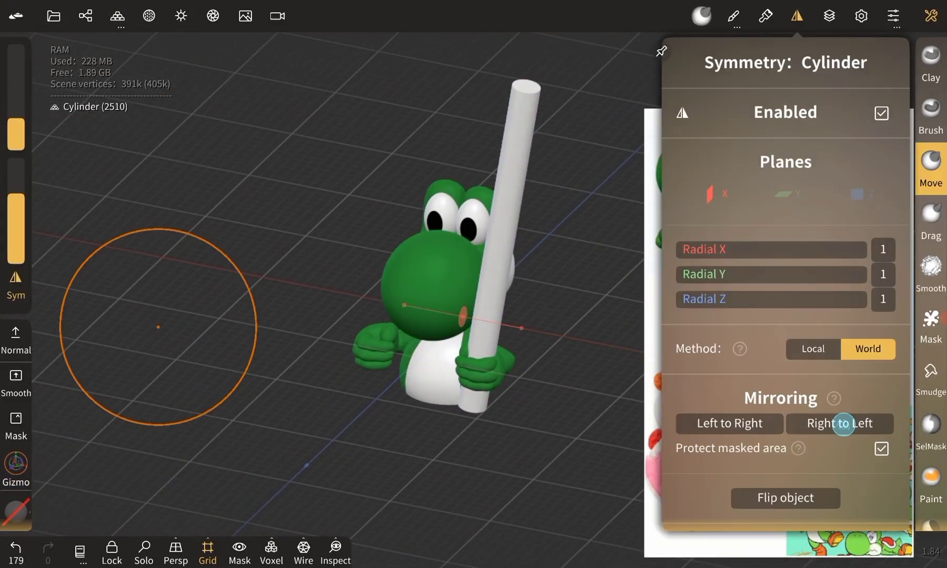
click(839, 423)
drag(158, 327, 160, 359)
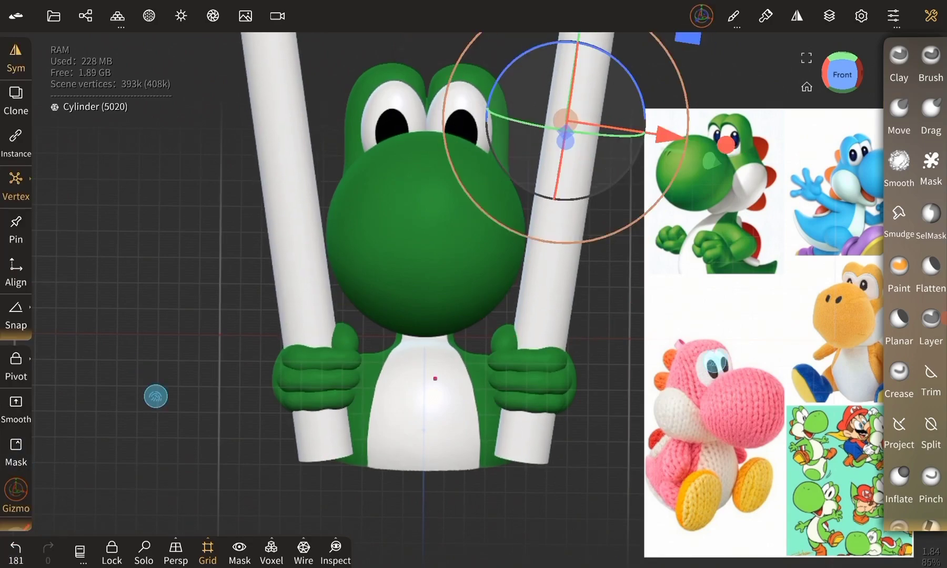
Pull the fingers around the pole with the Move brush
mouse_move(156, 396)
mouse_down()
mouse_move(139, 392)
mouse_move(699, 337)
mouse_up()
click(898, 113)
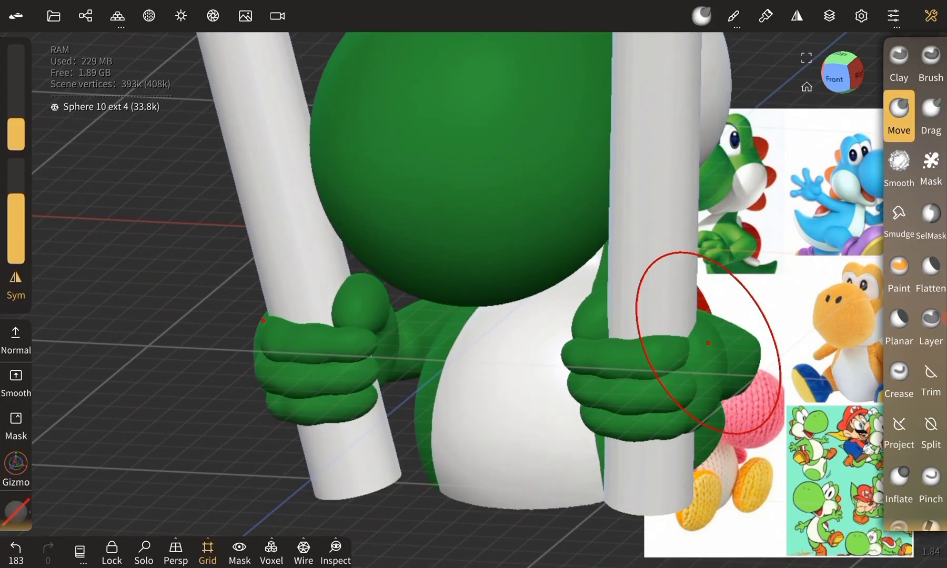
mouse_move(158, 431)
mouse_down()
mouse_move(114, 456)
mouse_move(189, 283)
mouse_move(140, 401)
mouse_move(138, 450)
mouse_move(218, 404)
mouse_move(211, 387)
mouse_move(245, 427)
mouse_move(289, 408)
mouse_move(247, 340)
mouse_move(307, 363)
mouse_up()
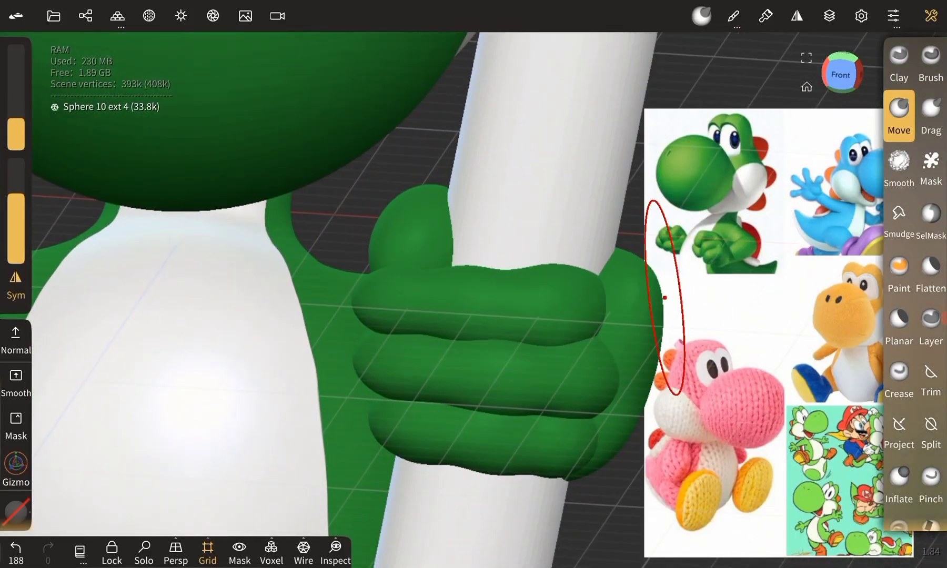
drag(665, 298, 194, 381)
mouse_move(568, 263)
mouse_down()
mouse_move(581, 264)
mouse_move(93, 298)
mouse_move(221, 391)
mouse_move(205, 425)
mouse_up()
Select the back shell's white rim tube and switch to the Pinch brush
click(606, 416)
mouse_move(606, 416)
mouse_down()
mouse_move(116, 345)
mouse_move(208, 387)
mouse_up()
click(930, 479)
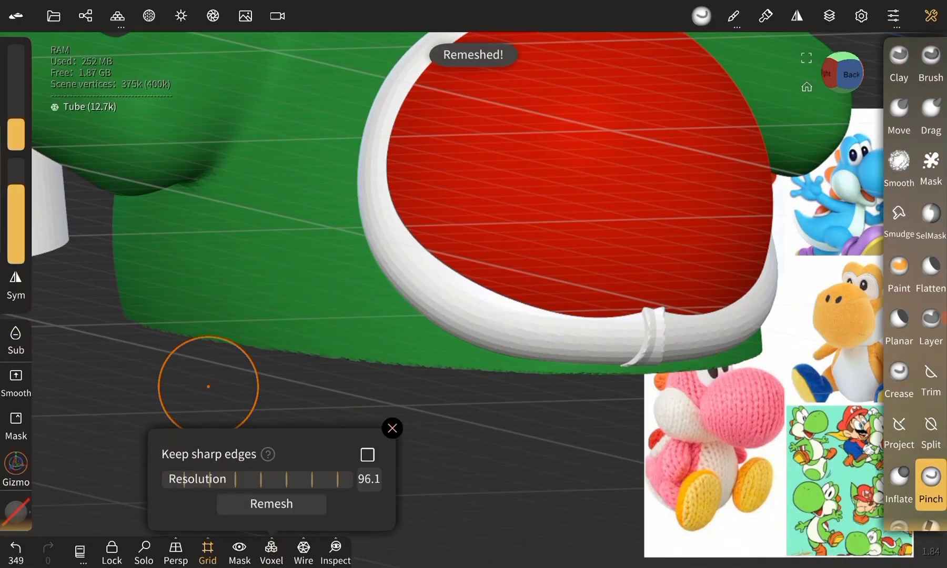
Delete the leftover Mirror 1 entry from the Scene panel
click(85, 16)
click(100, 160)
click(408, 47)
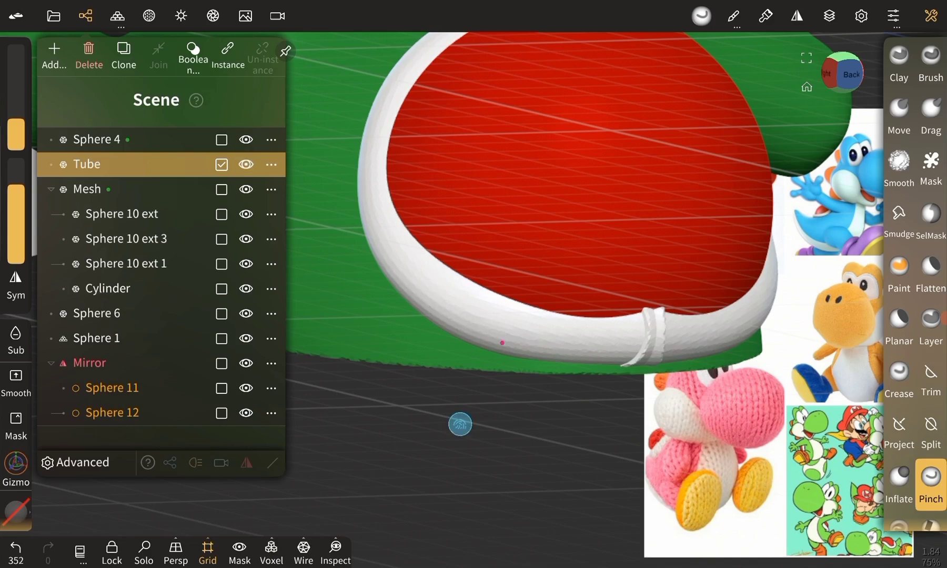
scroll(460, 424, up, 3)
Pinch the rim's knot, voxel-remesh the tube, and smooth its dent
drag(665, 284, 682, 315)
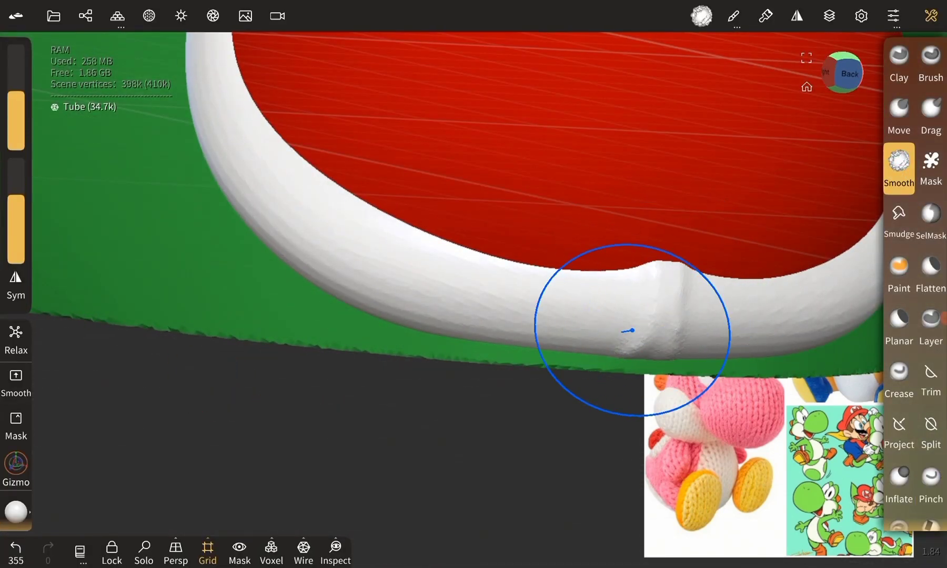
click(271, 549)
click(264, 503)
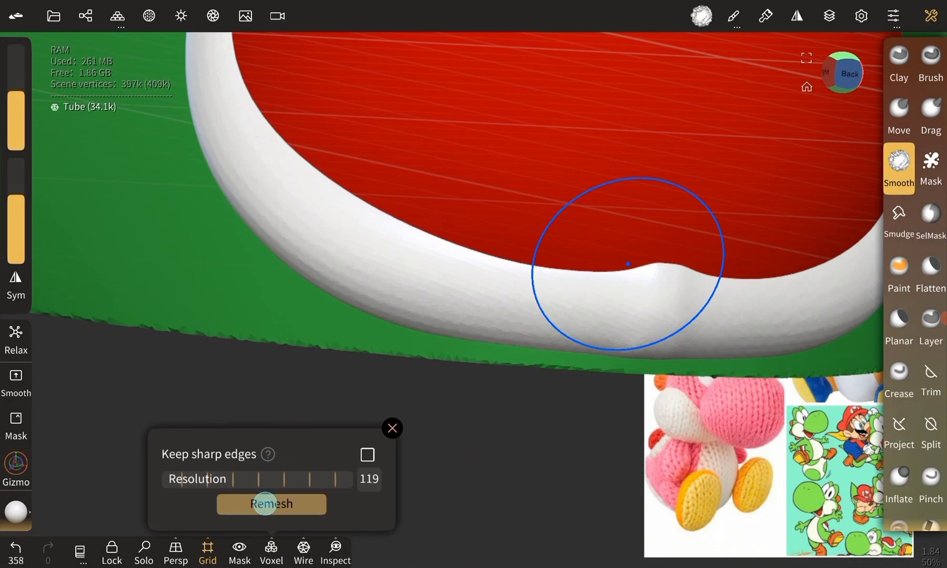
drag(696, 356, 705, 347)
drag(219, 393, 741, 274)
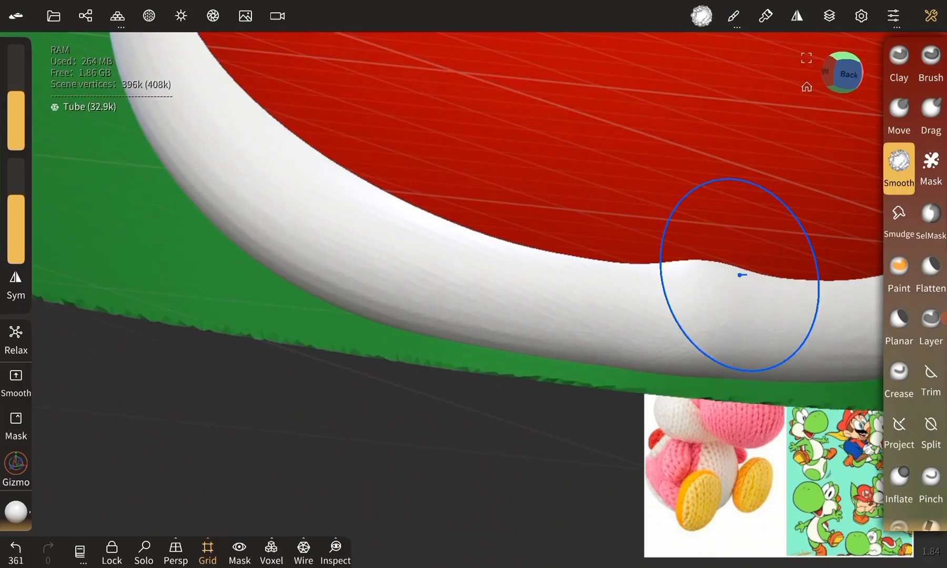
Smooth the notch at the rim's top and pull the top edge outward
drag(606, 336, 243, 456)
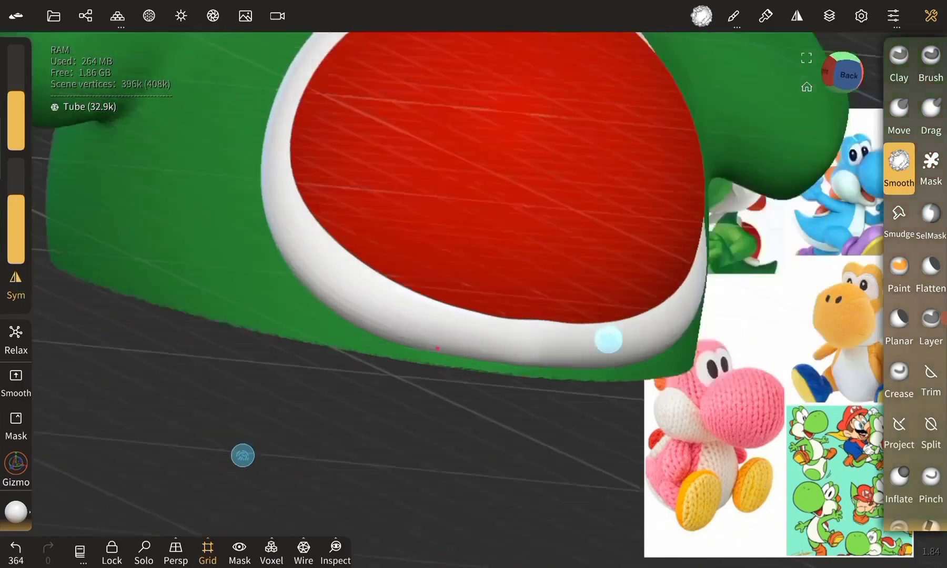
mouse_move(579, 342)
mouse_down()
mouse_move(567, 348)
mouse_move(359, 188)
mouse_move(40, 334)
mouse_up()
mouse_move(568, 196)
mouse_down()
mouse_move(595, 197)
mouse_move(64, 321)
mouse_up()
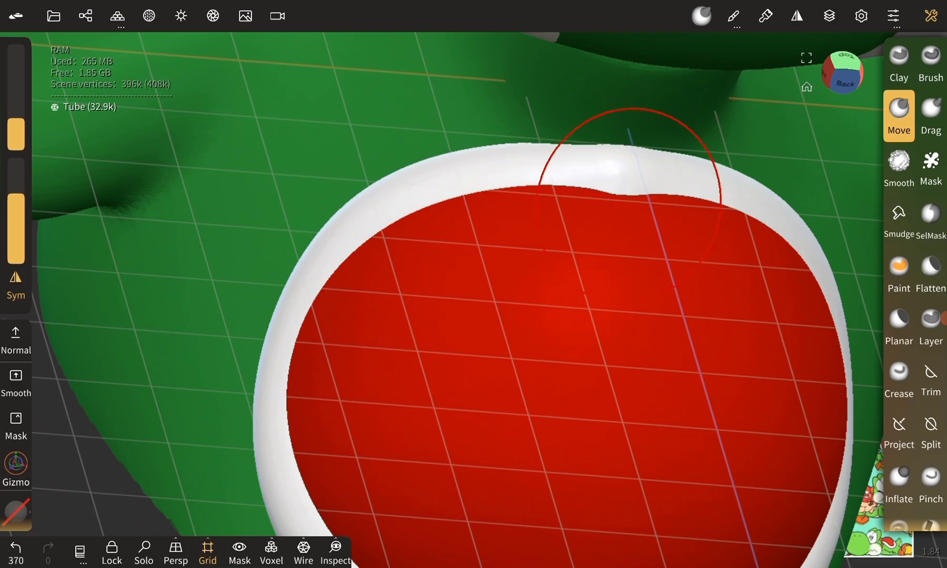
mouse_move(629, 184)
mouse_down()
mouse_move(190, 243)
mouse_move(262, 310)
mouse_up()
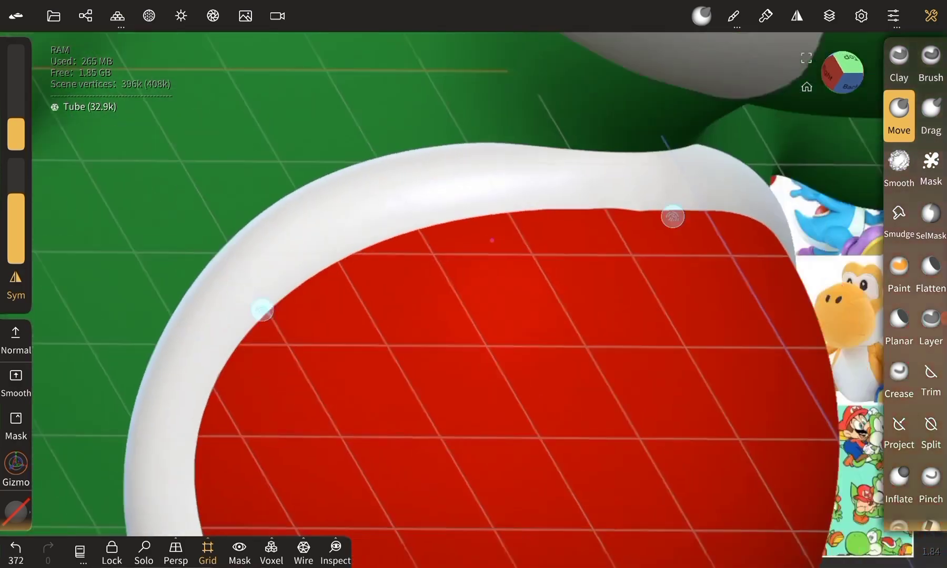
drag(672, 216, 694, 170)
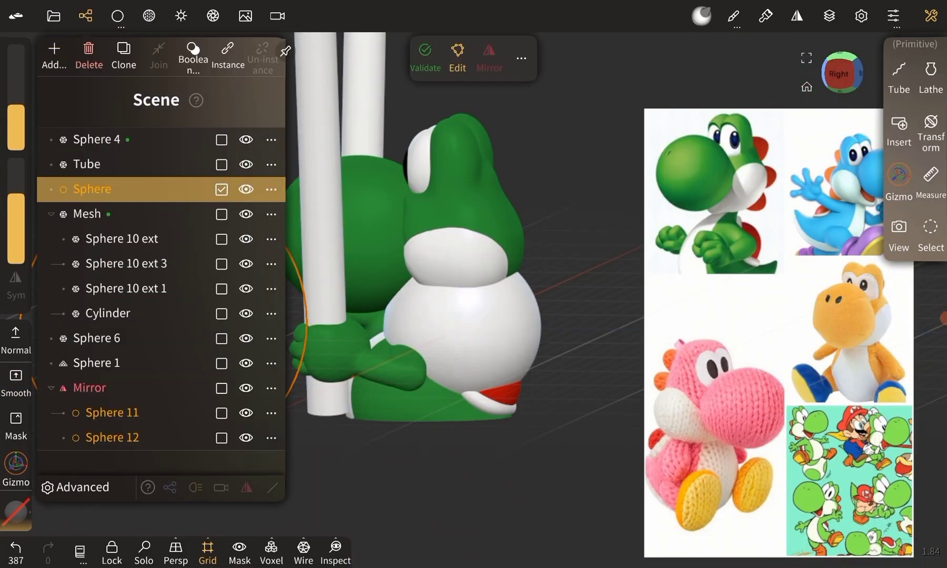
Move the new sphere into position near Yoshi's face
click(16, 463)
drag(400, 389, 588, 337)
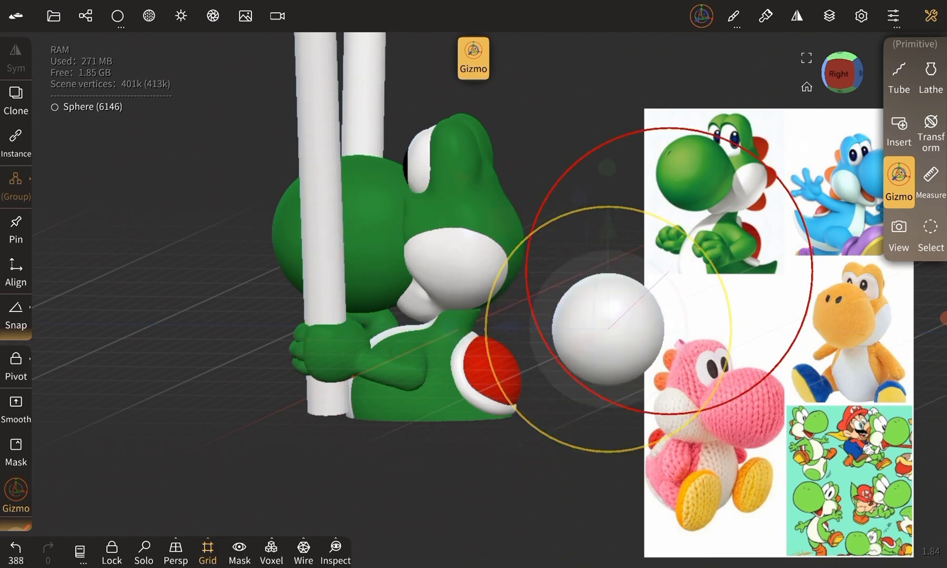
mouse_move(579, 473)
mouse_down()
mouse_move(476, 399)
mouse_move(484, 353)
mouse_up()
drag(99, 434, 127, 399)
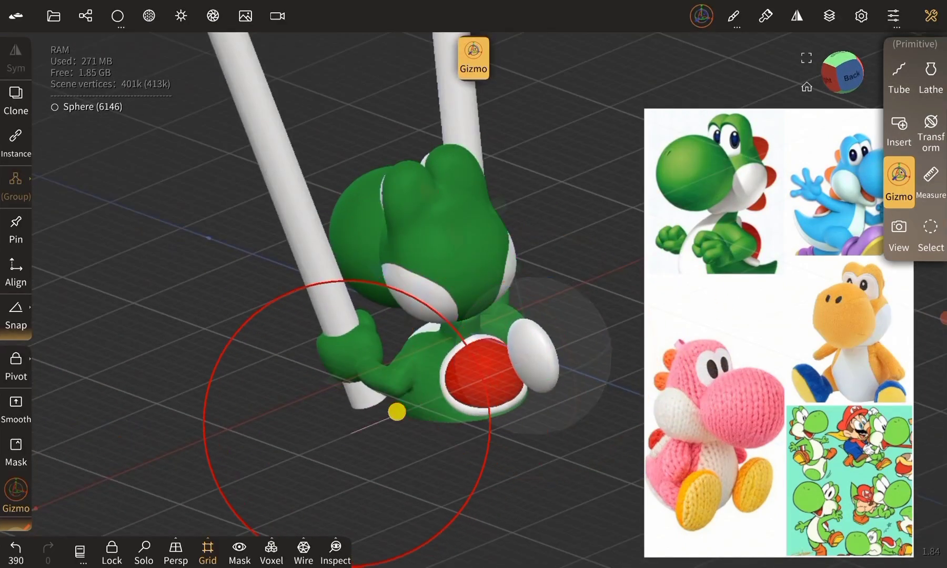
drag(395, 412, 570, 322)
click(898, 113)
drag(126, 367, 630, 305)
Paint the sphere with the red sampled from the back shell
click(898, 271)
click(16, 510)
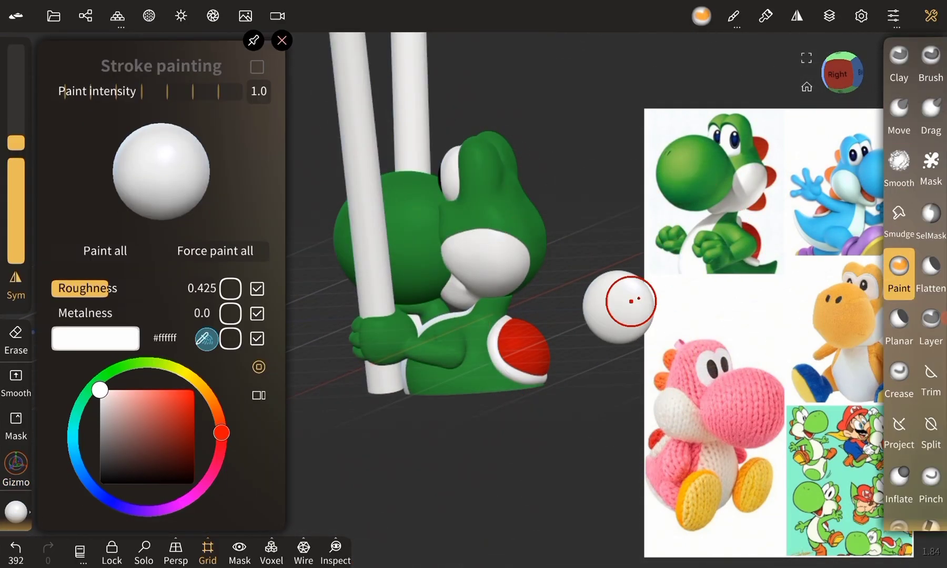
click(202, 338)
click(527, 366)
Rotate the red sphere into place on Yoshi's head
click(15, 473)
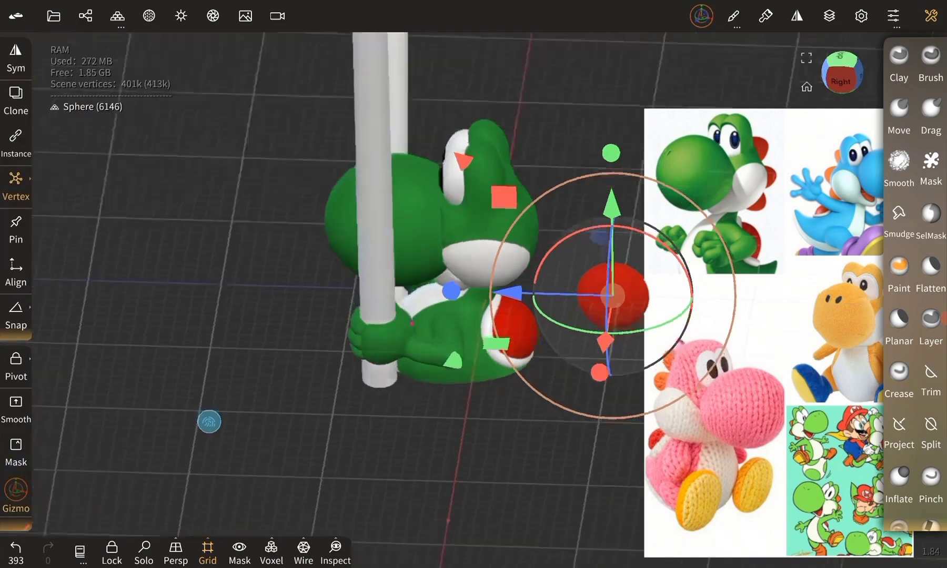
drag(209, 421, 144, 301)
drag(668, 295, 665, 326)
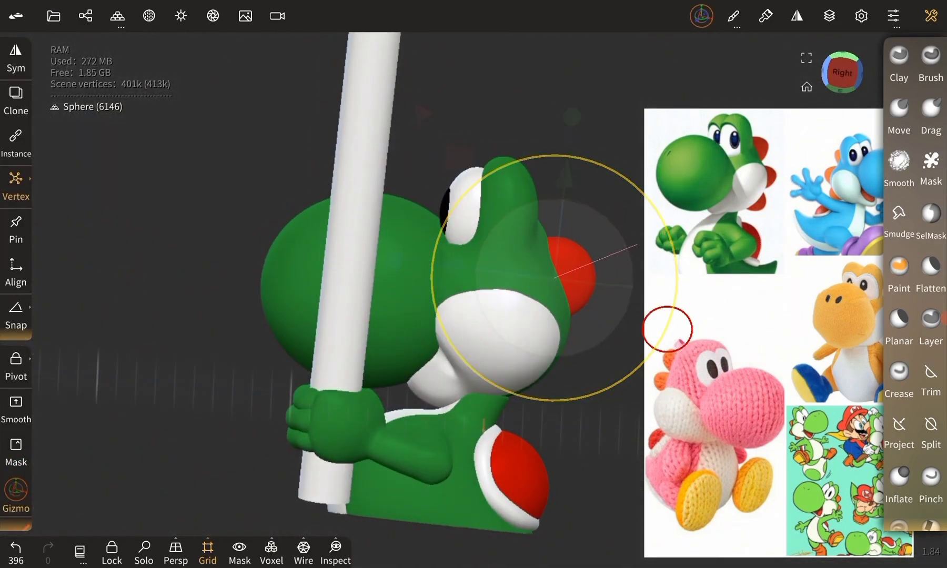
drag(157, 368, 105, 341)
Reshape the red sphere into a spike with the Move brush
click(898, 113)
click(733, 16)
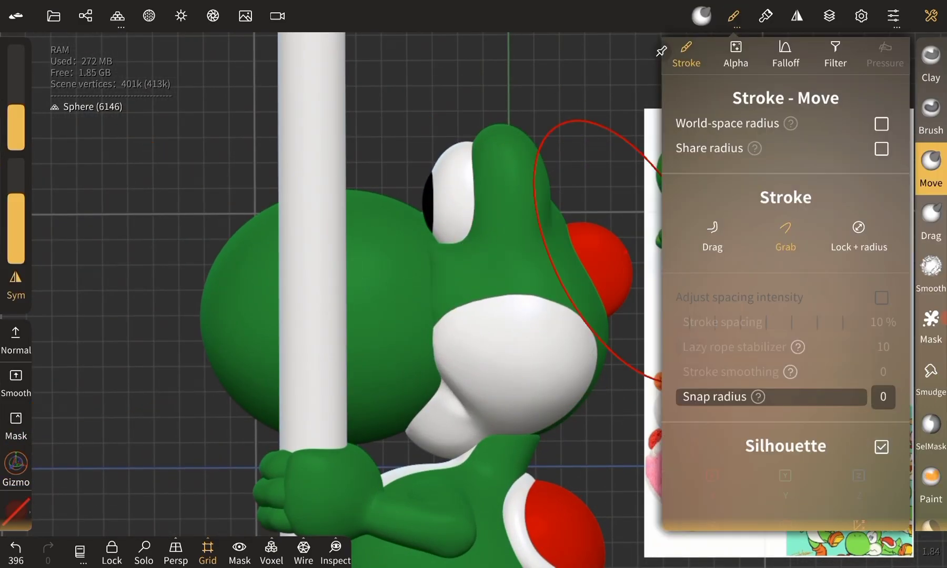
click(733, 16)
drag(438, 247, 420, 252)
scroll(420, 263, up, 3)
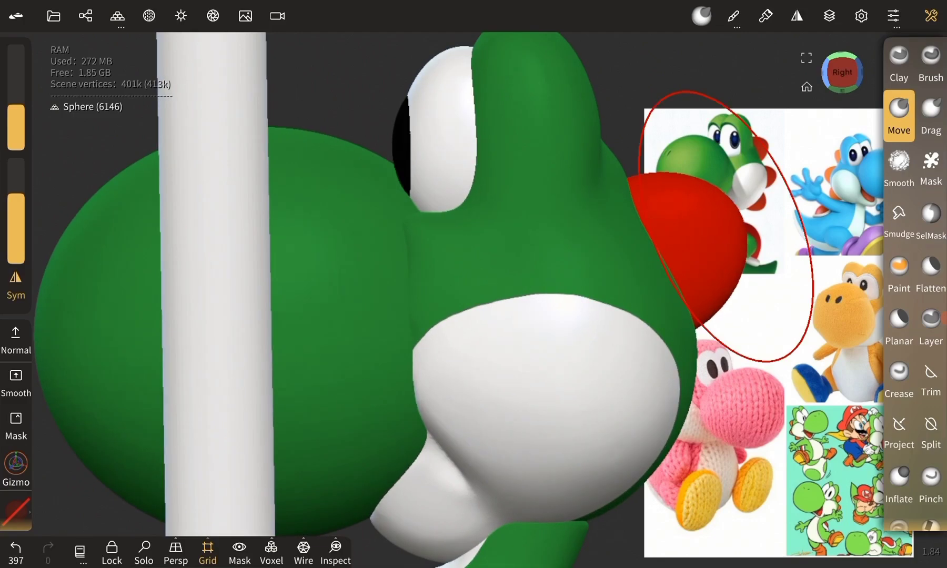
scroll(368, 289, down, 3)
click(16, 468)
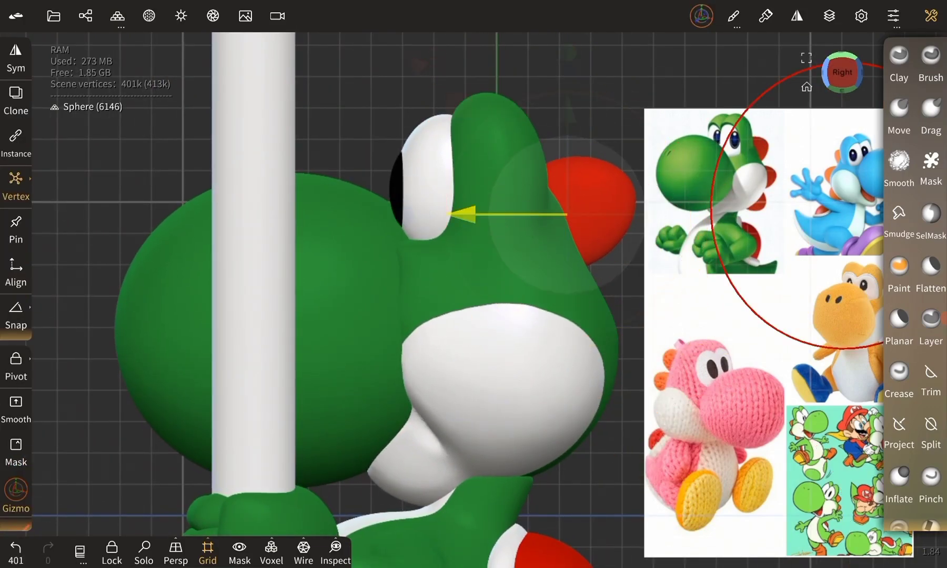
drag(263, 379, 139, 414)
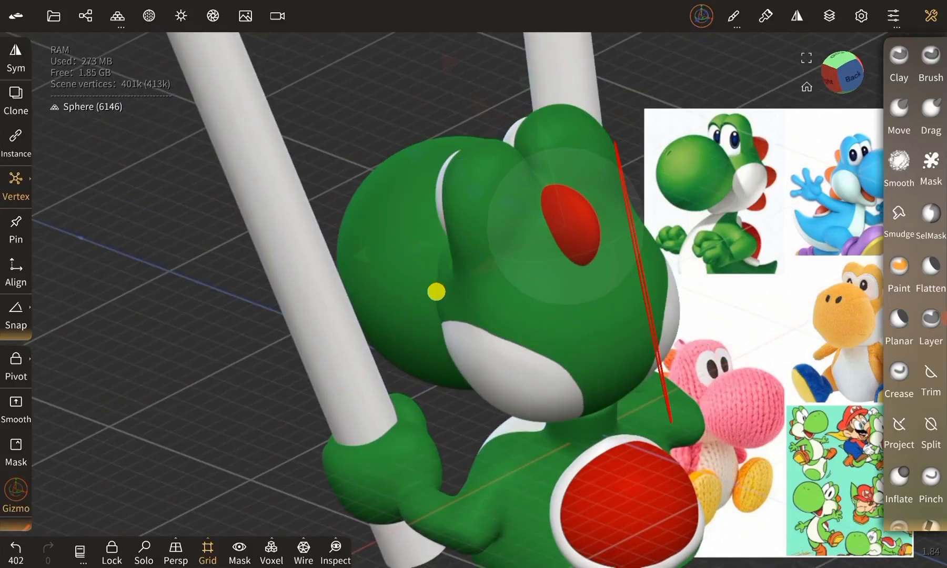
Clone the spike twice, placing each copy further down the back of the head in Right view
click(85, 15)
click(124, 66)
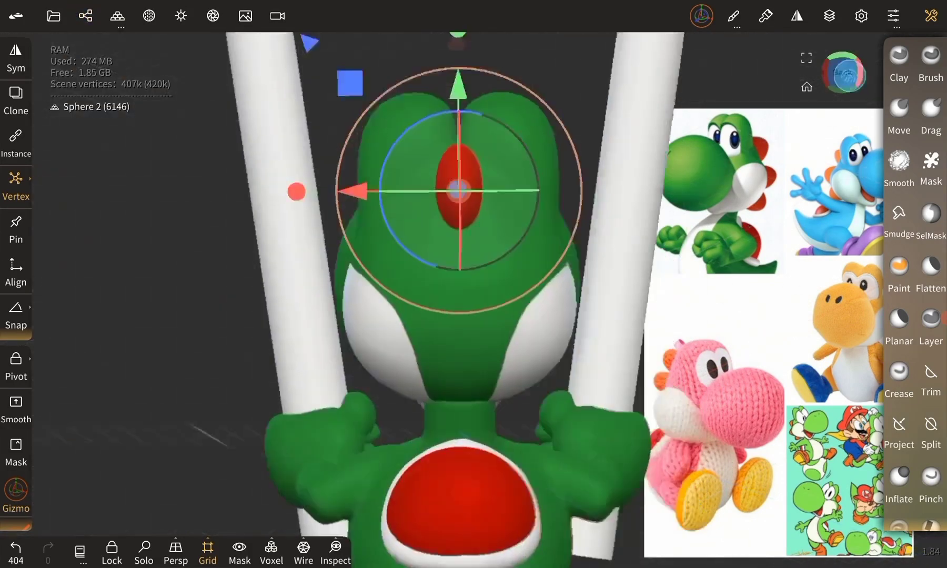
click(841, 72)
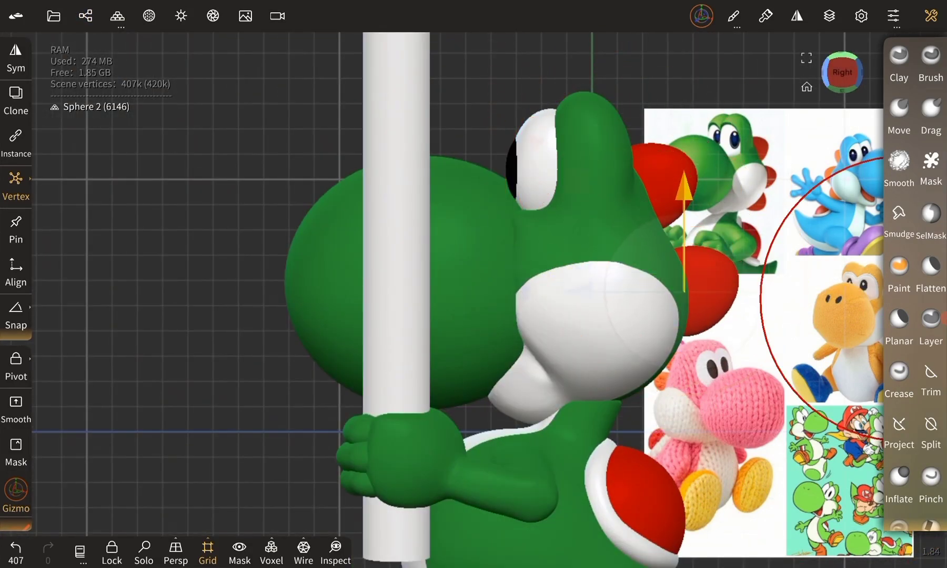
scroll(684, 289, up, 3)
drag(315, 315, 263, 295)
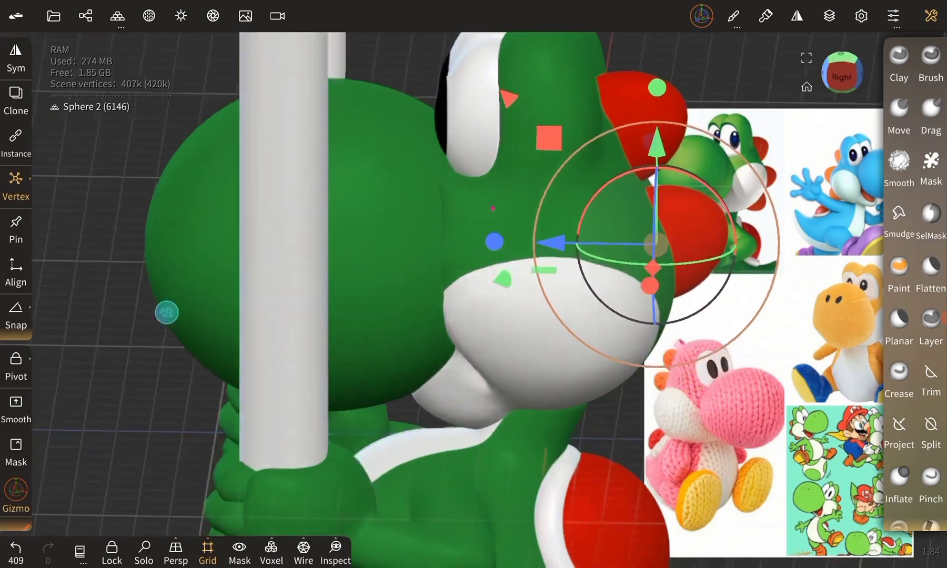
drag(610, 247, 589, 199)
drag(316, 316, 357, 295)
click(842, 74)
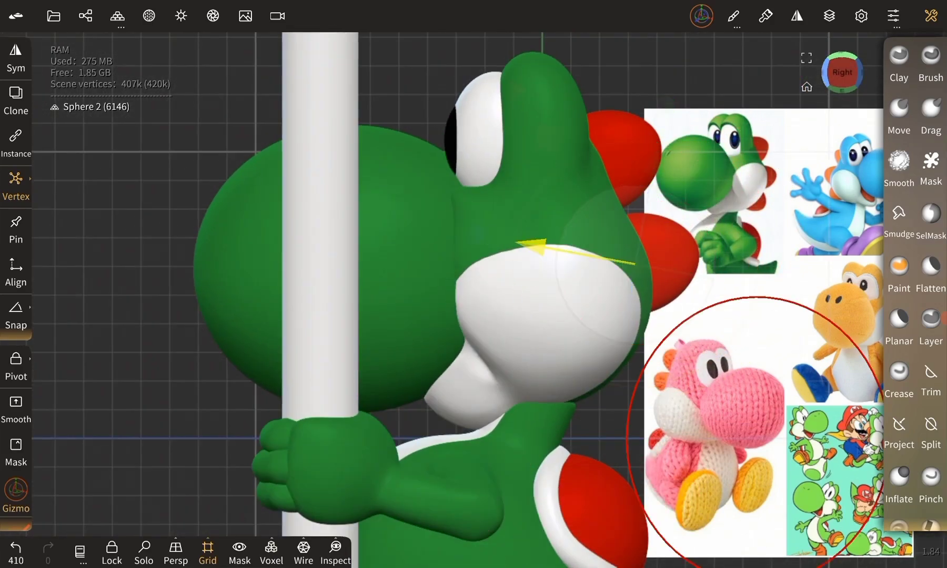
click(15, 100)
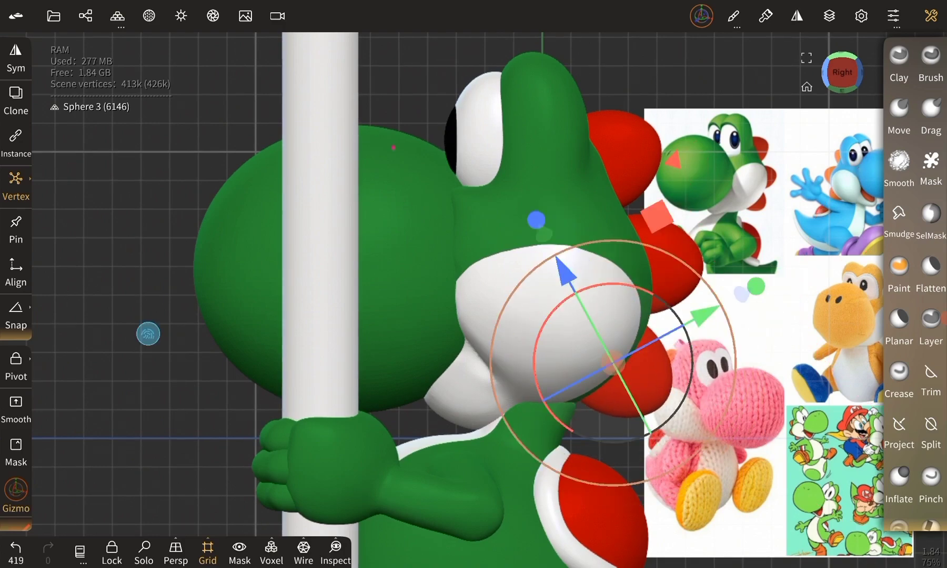
mouse_move(148, 333)
mouse_down()
mouse_move(258, 362)
mouse_move(175, 373)
mouse_move(210, 368)
mouse_up()
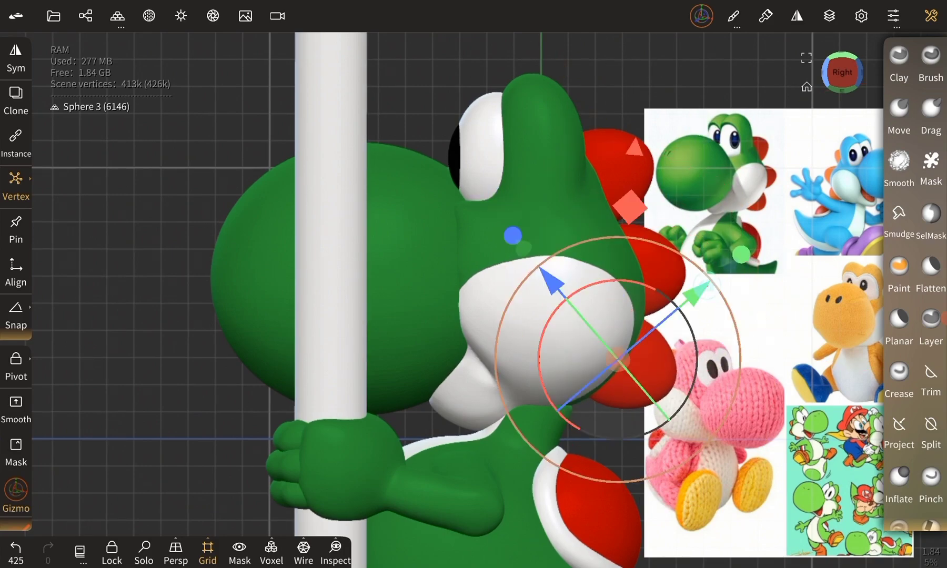
Paint both poles yellow
mouse_move(161, 424)
mouse_down()
mouse_move(101, 366)
mouse_move(250, 383)
mouse_move(175, 367)
mouse_move(207, 393)
mouse_move(199, 376)
mouse_move(518, 275)
mouse_move(218, 332)
mouse_up()
click(899, 58)
click(898, 268)
click(106, 247)
scroll(162, 350, up, 10)
Smooth the fist around the pole and build it up with the Clay brush
click(899, 58)
mouse_move(521, 385)
mouse_down()
mouse_move(190, 412)
mouse_move(186, 364)
mouse_up()
click(898, 163)
mouse_move(523, 474)
mouse_down()
mouse_move(99, 418)
mouse_move(129, 405)
mouse_move(339, 452)
mouse_move(136, 385)
mouse_move(105, 355)
mouse_up()
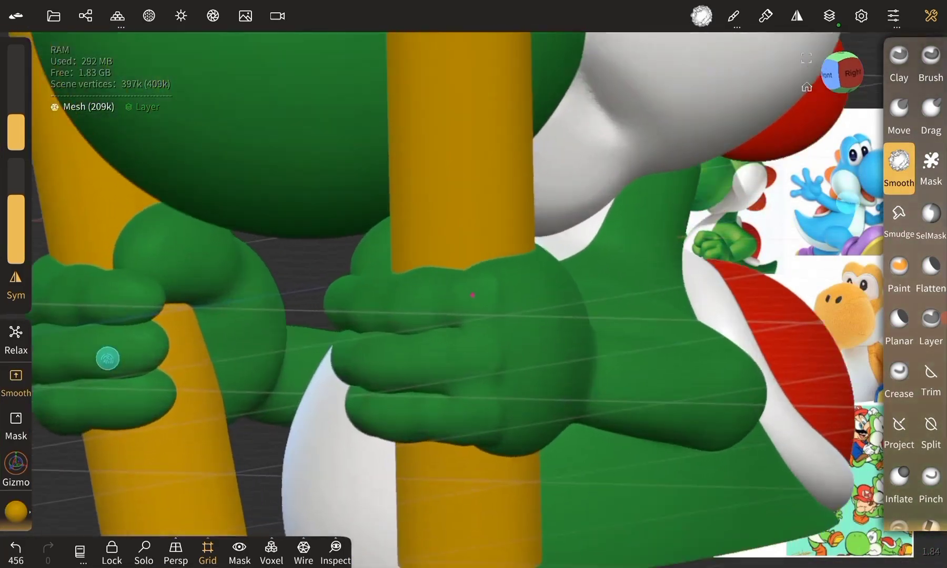
click(899, 57)
drag(235, 387, 528, 277)
drag(524, 466, 142, 442)
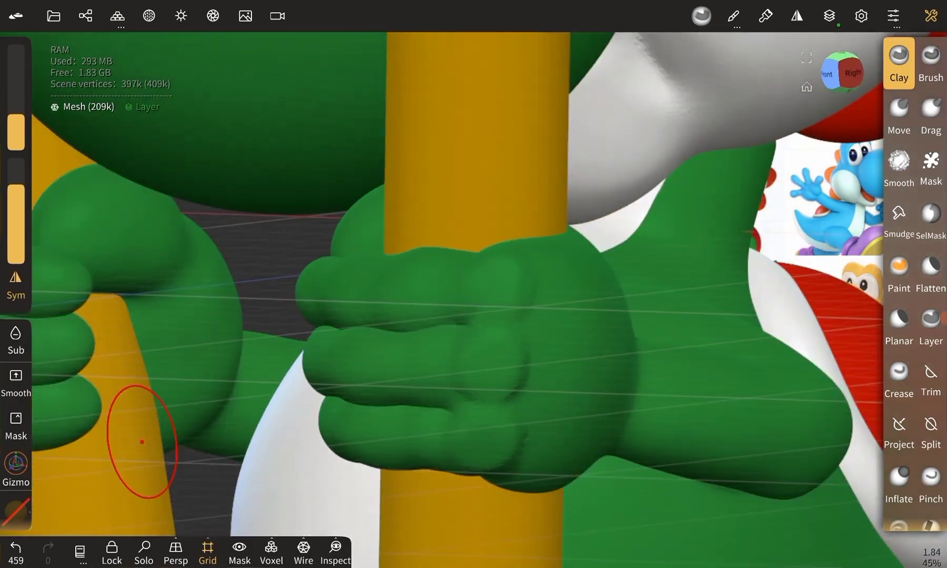
mouse_move(92, 425)
mouse_down()
mouse_move(306, 427)
mouse_move(186, 359)
mouse_move(120, 385)
mouse_up()
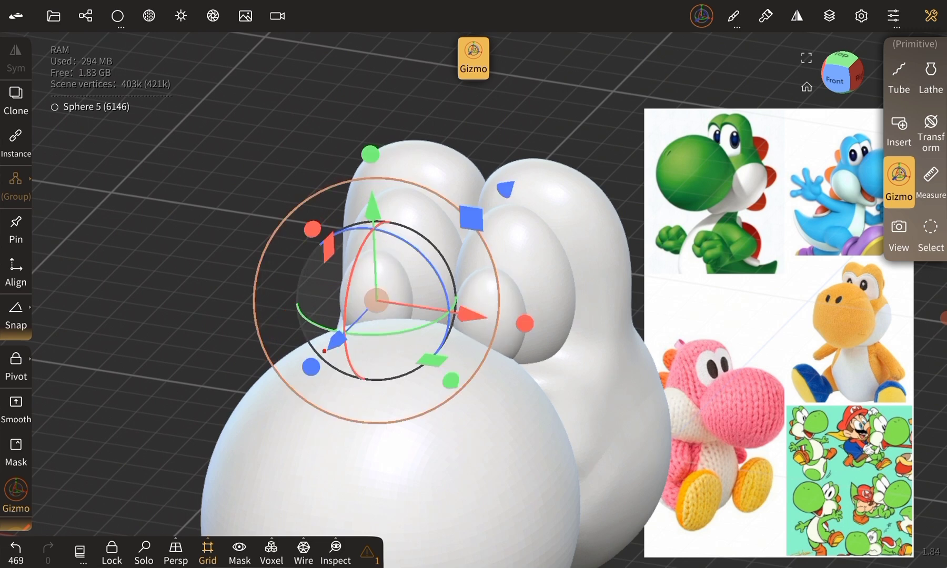
Move the eye into position and enable Show painting in Shading
drag(381, 305, 347, 342)
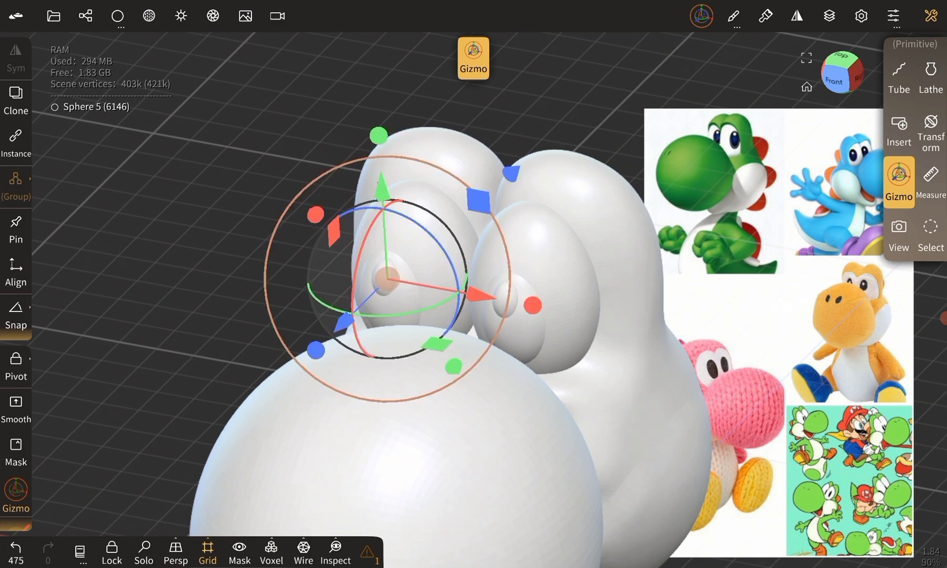
click(181, 15)
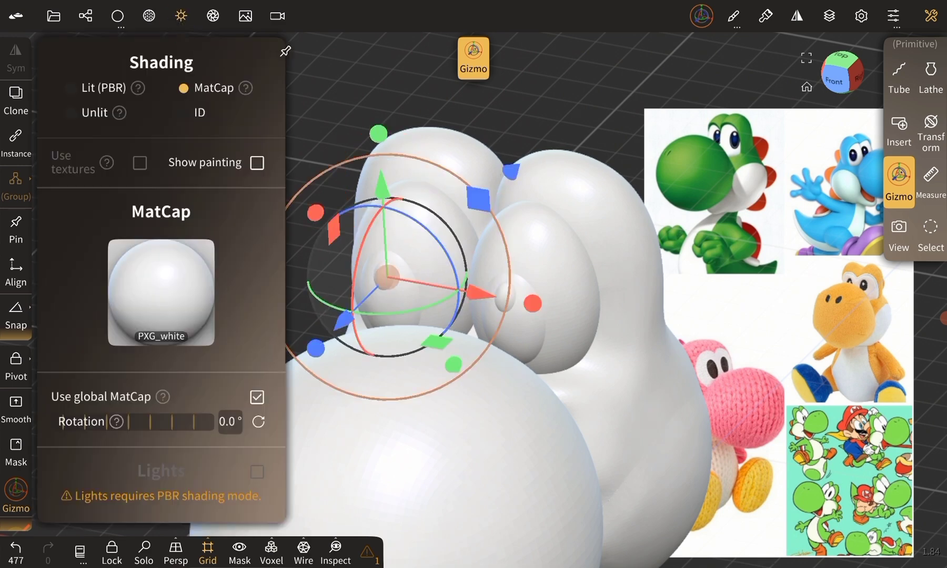
click(257, 162)
Paint white highlights onto the pupils
key(c)
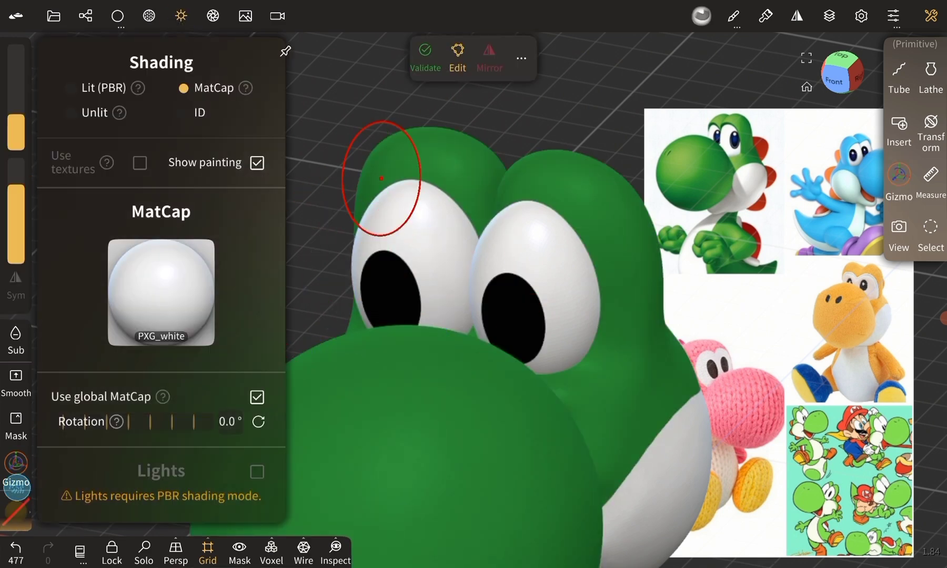
click(701, 15)
click(59, 348)
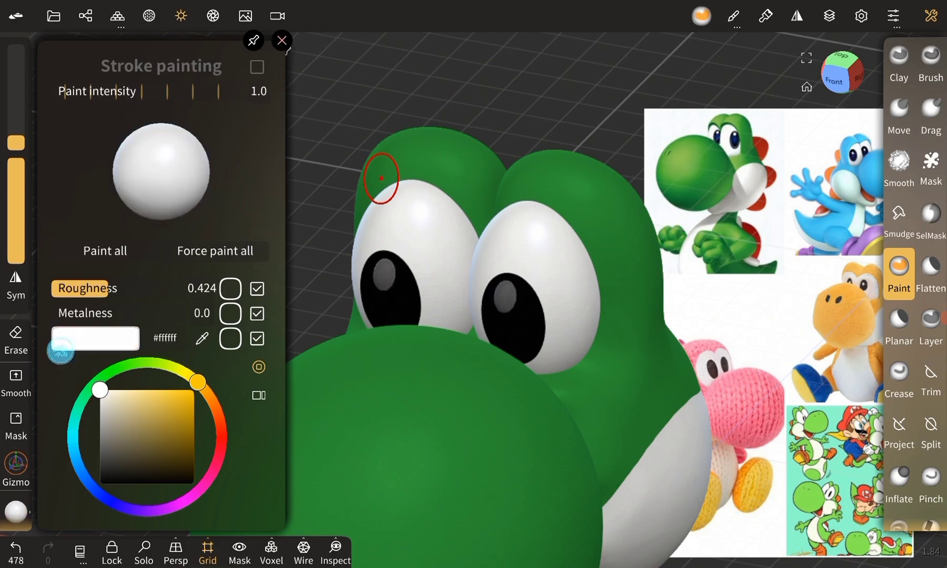
click(389, 268)
key(g)
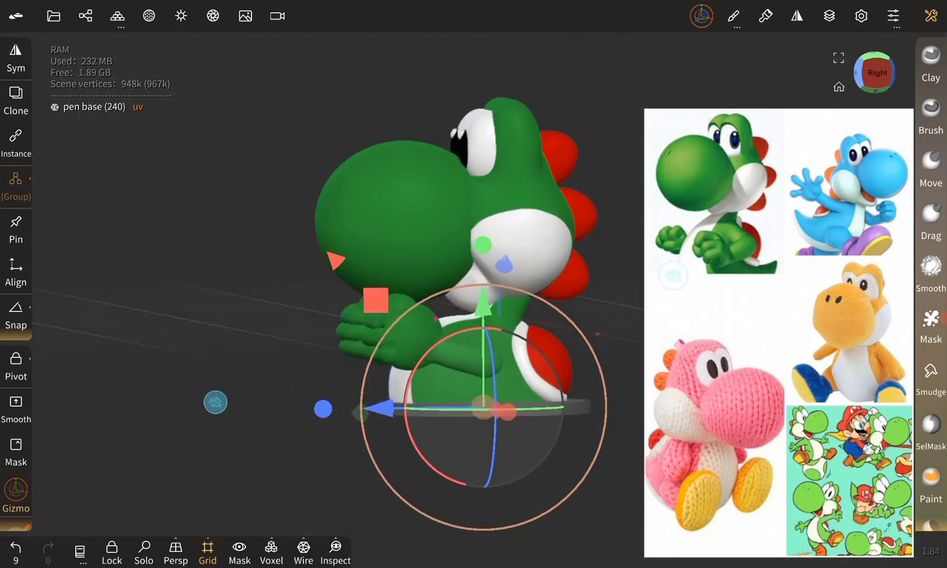
Orbit around the finished Yoshi on its pen base from above and the right
drag(213, 398, 193, 481)
click(931, 63)
click(873, 59)
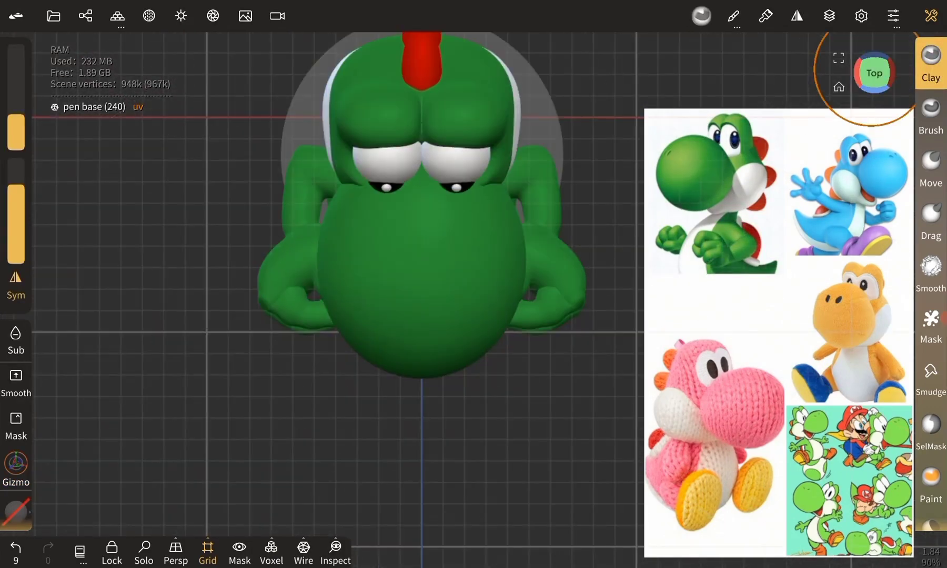
mouse_move(193, 374)
mouse_down()
mouse_move(95, 349)
mouse_move(276, 427)
mouse_up()
Orbit to Yoshi's front and return to the clay sculpting tool
scroll(277, 428, up, 3)
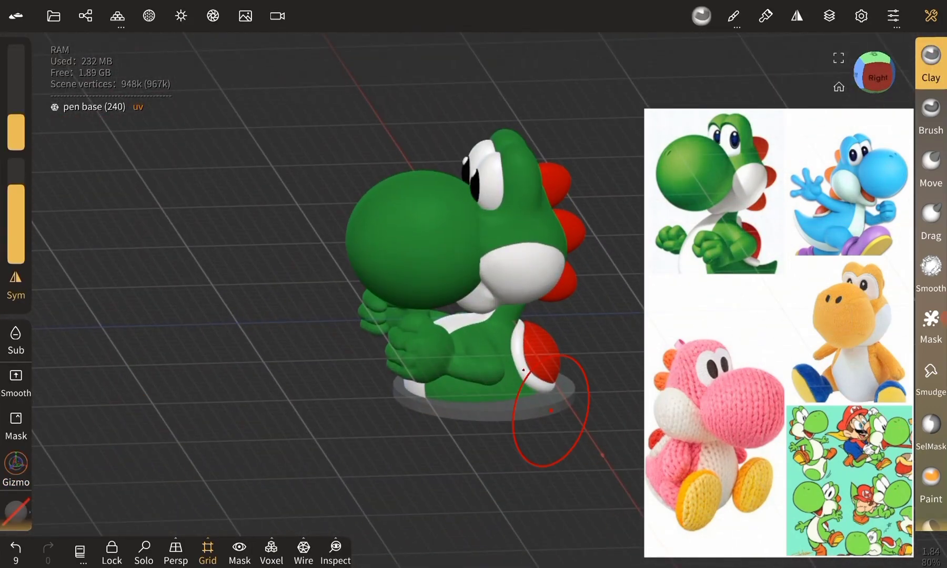
click(16, 463)
scroll(151, 377, up, 3)
scroll(342, 422, down, 3)
mouse_move(342, 421)
mouse_down()
mouse_move(313, 402)
mouse_move(239, 419)
mouse_move(196, 338)
mouse_move(234, 351)
mouse_up()
click(930, 63)
Unhide the mario mesh and move it right with the Gizmo to stand beside Yoshi
click(85, 16)
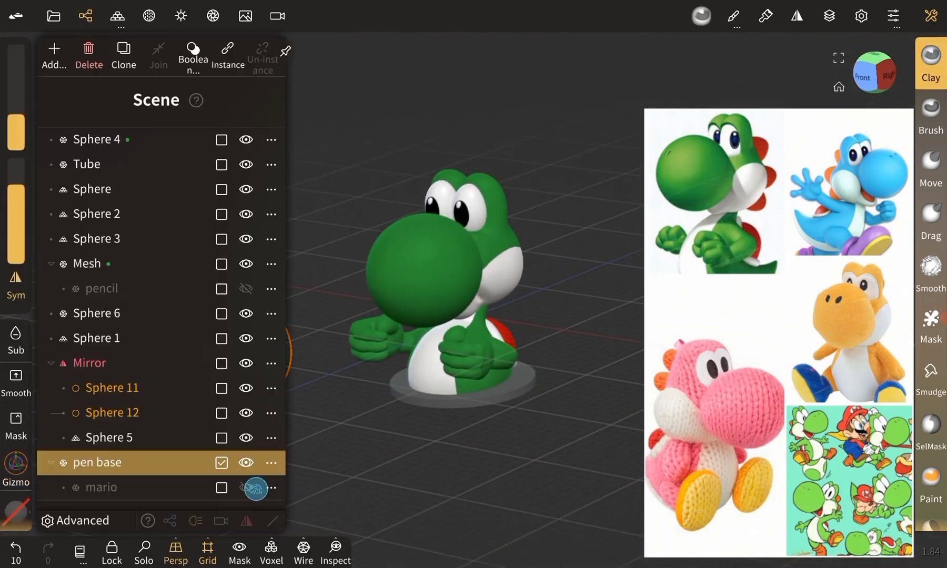
click(247, 488)
click(749, 306)
click(16, 462)
drag(612, 275, 710, 298)
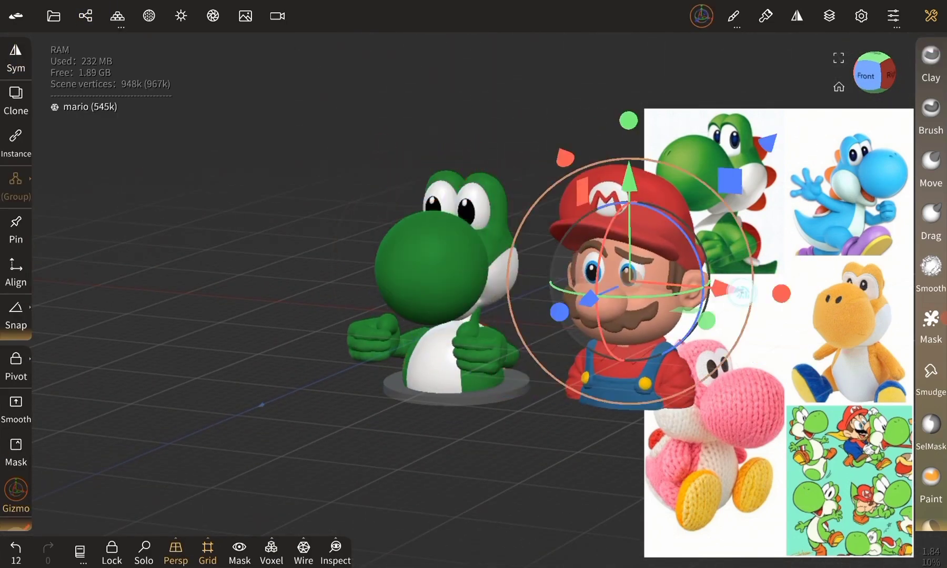
mouse_move(136, 294)
mouse_down()
mouse_move(171, 315)
mouse_move(211, 316)
mouse_up()
Hide the background reference images and select the Sphere 4 mesh
click(245, 15)
click(258, 186)
click(400, 426)
click(365, 185)
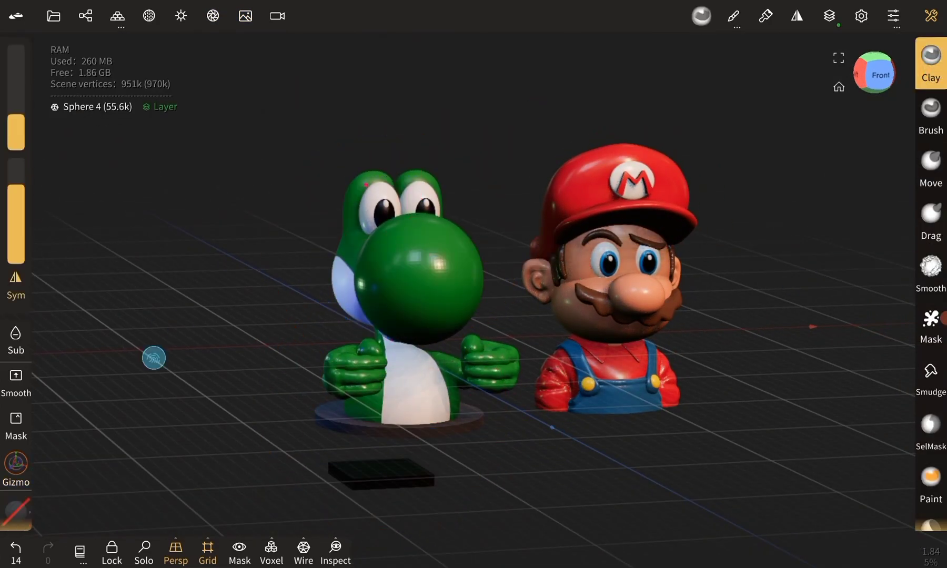
drag(152, 355, 137, 355)
drag(788, 297, 775, 317)
Bring up the Lighting settings' list of environment maps
click(149, 16)
click(181, 16)
mouse_move(158, 447)
mouse_down()
mouse_move(158, 236)
mouse_move(158, 473)
mouse_move(150, 361)
mouse_up()
click(257, 302)
Apply a different, warmer environment lighting map
click(150, 361)
click(233, 185)
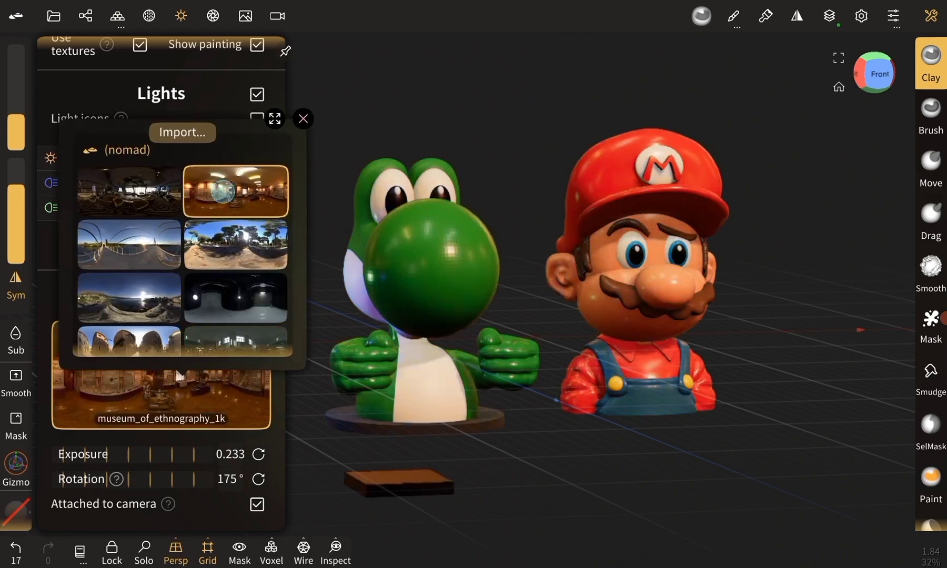
click(836, 326)
scroll(515, 344, up, 5)
Set the camera to Perspective and update saved views 01 and 02 to the current framing
click(277, 16)
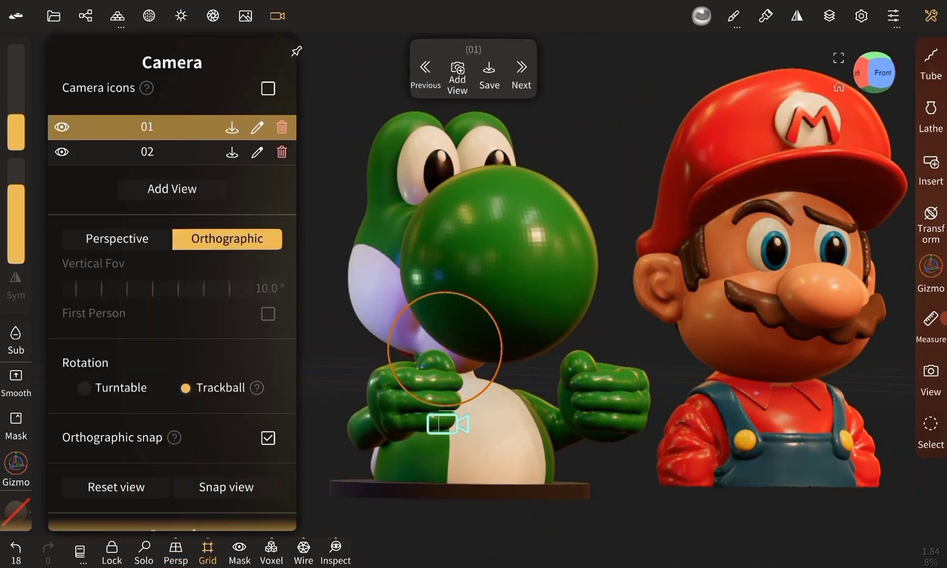
click(232, 126)
click(291, 184)
click(116, 238)
click(232, 127)
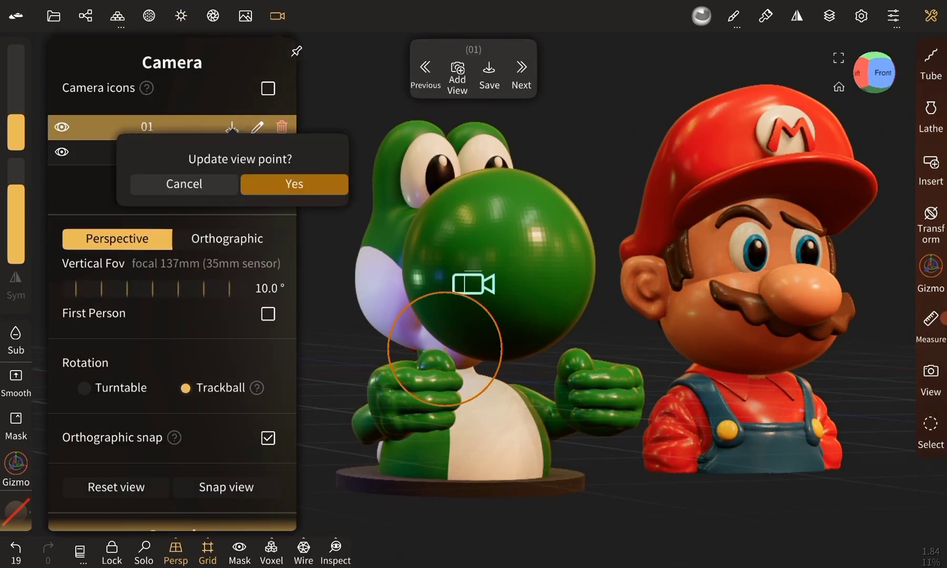
click(288, 184)
click(232, 151)
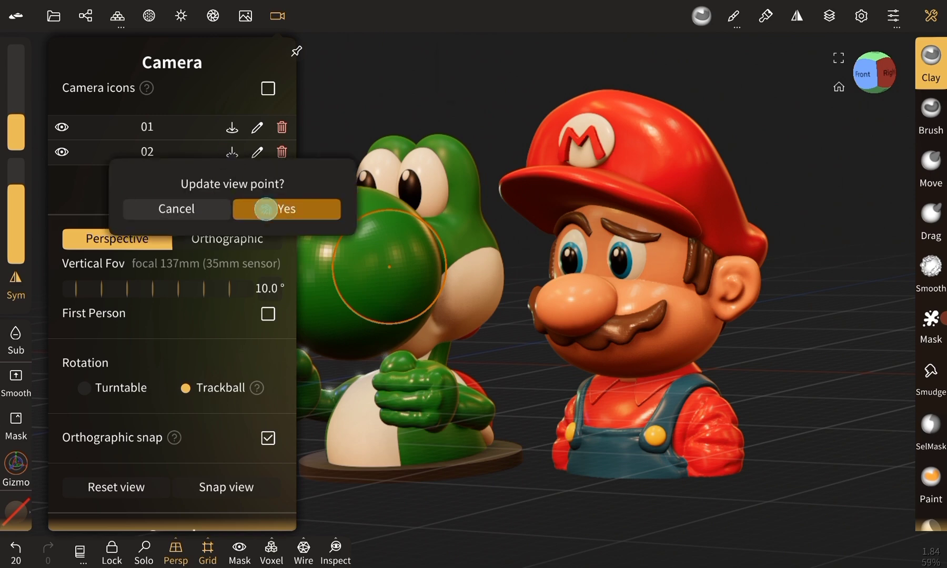
click(264, 209)
mouse_move(177, 353)
middle_down()
mouse_move(133, 357)
mouse_move(139, 341)
middle_up()
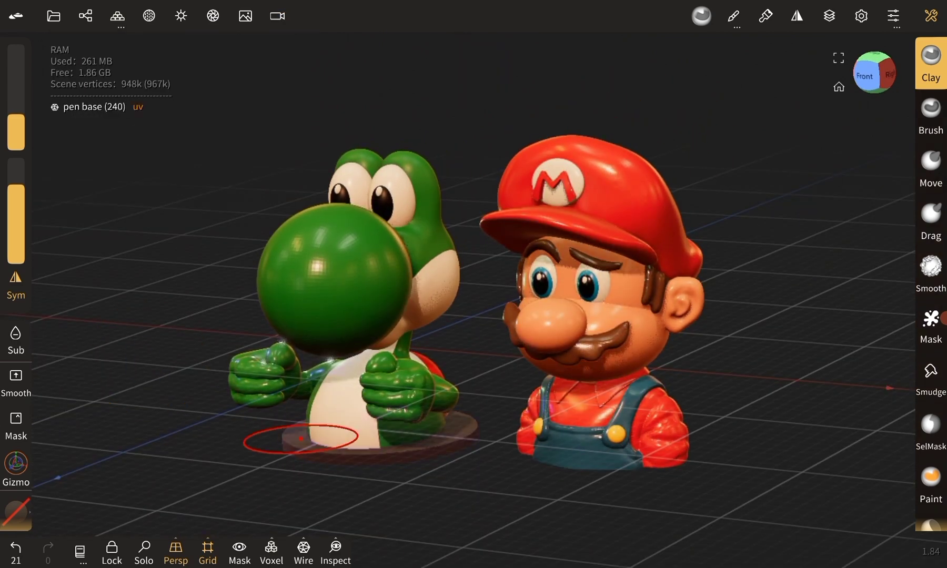
Clone the pen base and move the copy, pen base 1, under Mario, checking in Front view
click(85, 15)
click(16, 463)
drag(474, 442, 678, 463)
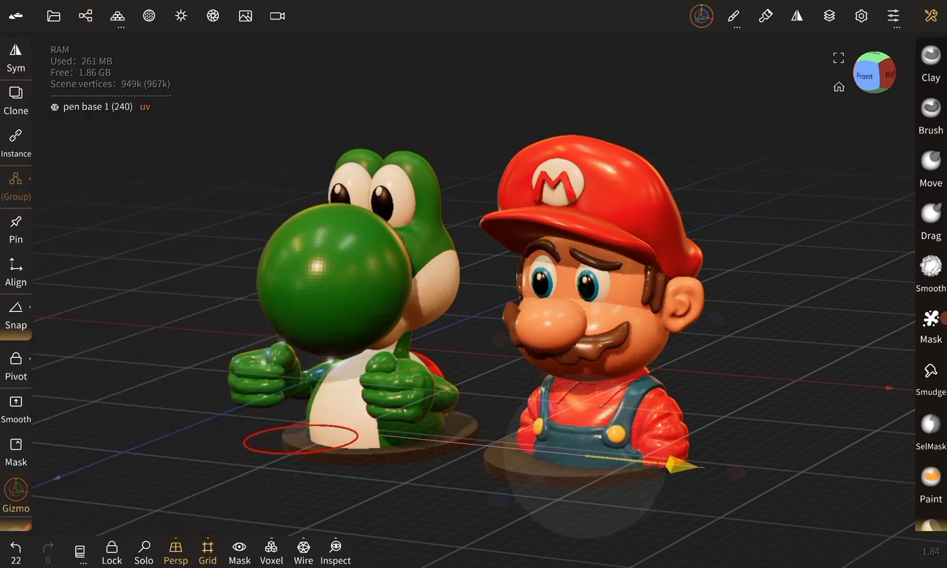
click(864, 76)
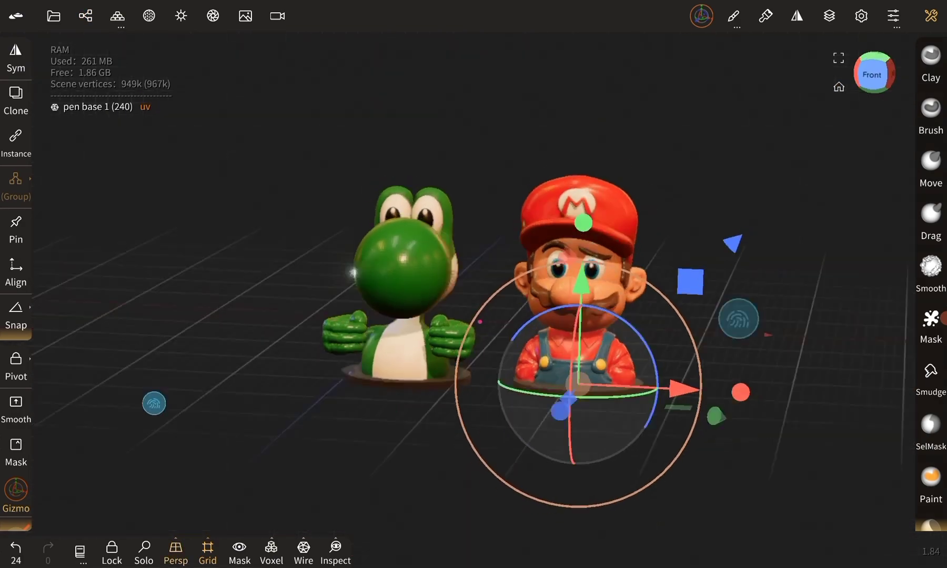
drag(711, 398, 368, 315)
click(930, 63)
mouse_move(127, 371)
mouse_down()
mouse_move(146, 409)
mouse_move(110, 406)
mouse_move(238, 317)
mouse_move(127, 315)
mouse_move(179, 354)
mouse_move(126, 289)
mouse_move(133, 387)
mouse_move(164, 374)
mouse_move(64, 397)
mouse_move(140, 343)
mouse_move(125, 387)
mouse_move(134, 366)
mouse_move(116, 383)
mouse_up()
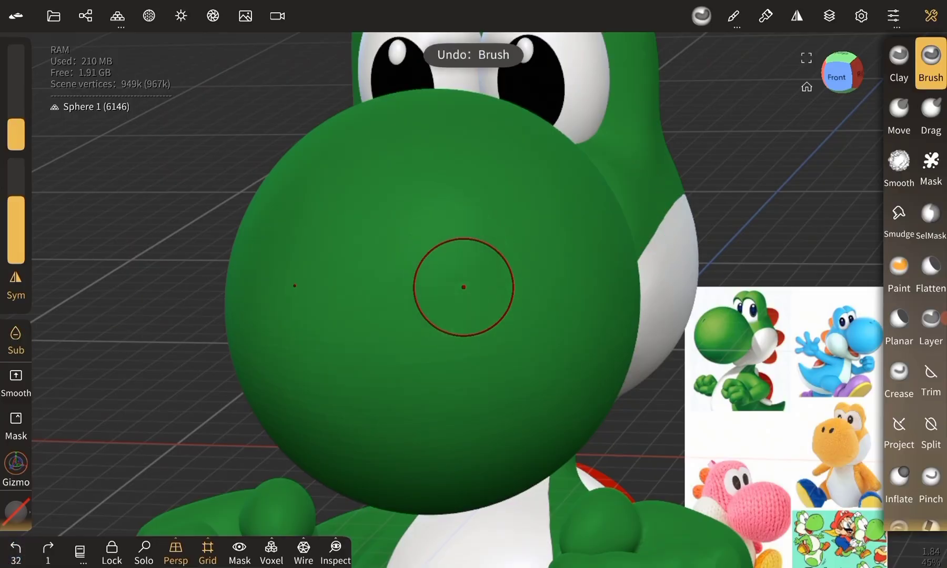
Invert the nostril mask and carve both nostrils into the snout with Brush in Sub mode
drag(15, 173, 15, 184)
scroll(310, 315, down, 2)
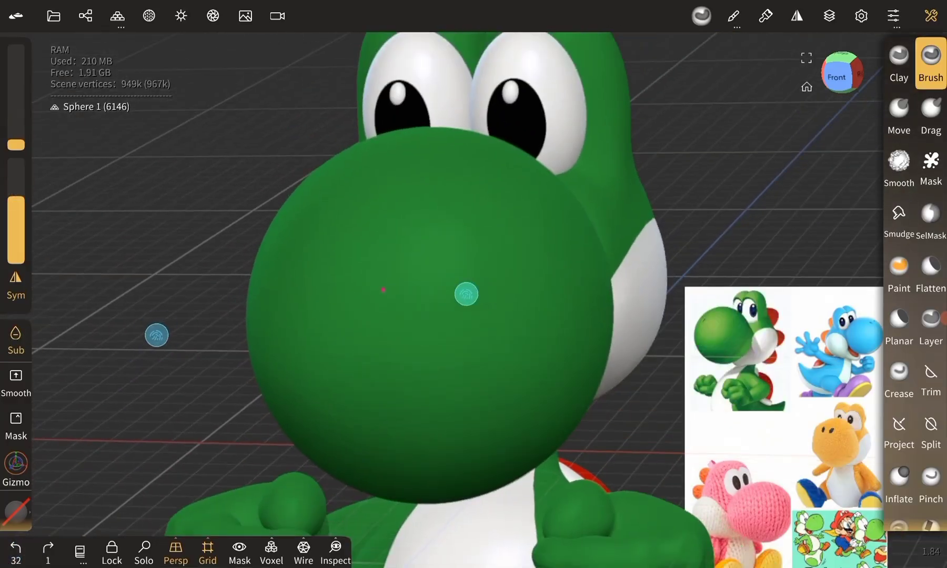
scroll(143, 333, up, 2)
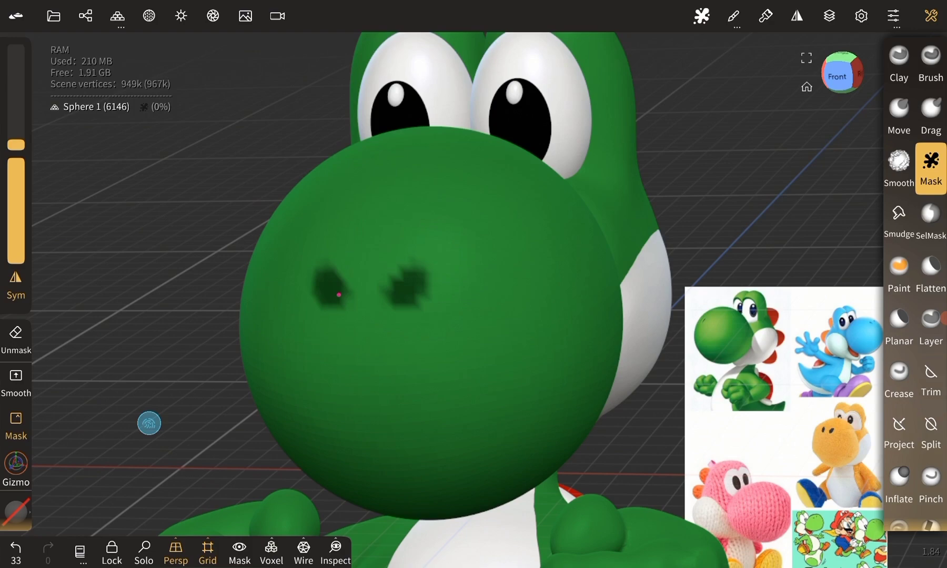
mouse_move(149, 423)
mouse_down()
mouse_move(102, 412)
mouse_move(121, 380)
mouse_move(112, 382)
mouse_up()
click(161, 383)
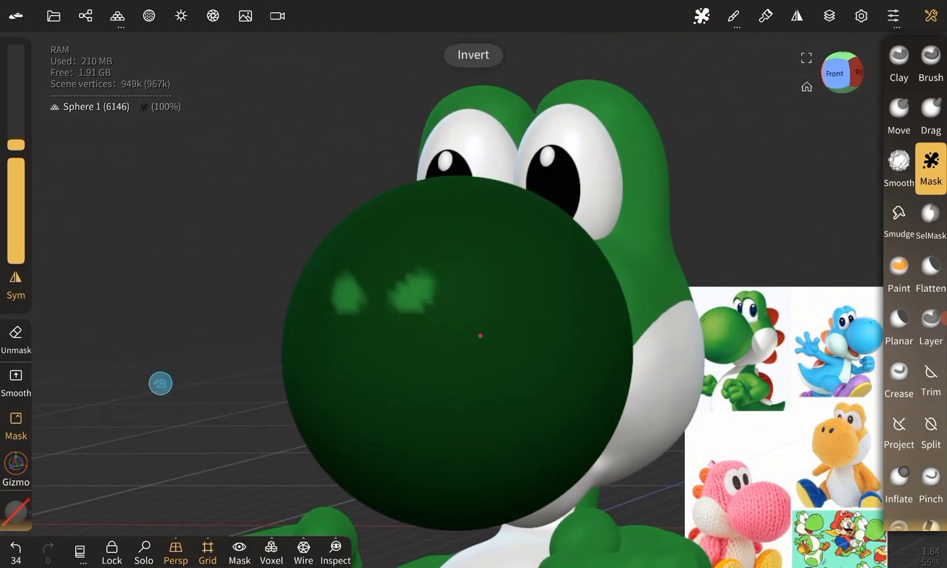
key(b)
scroll(168, 421, up, 3)
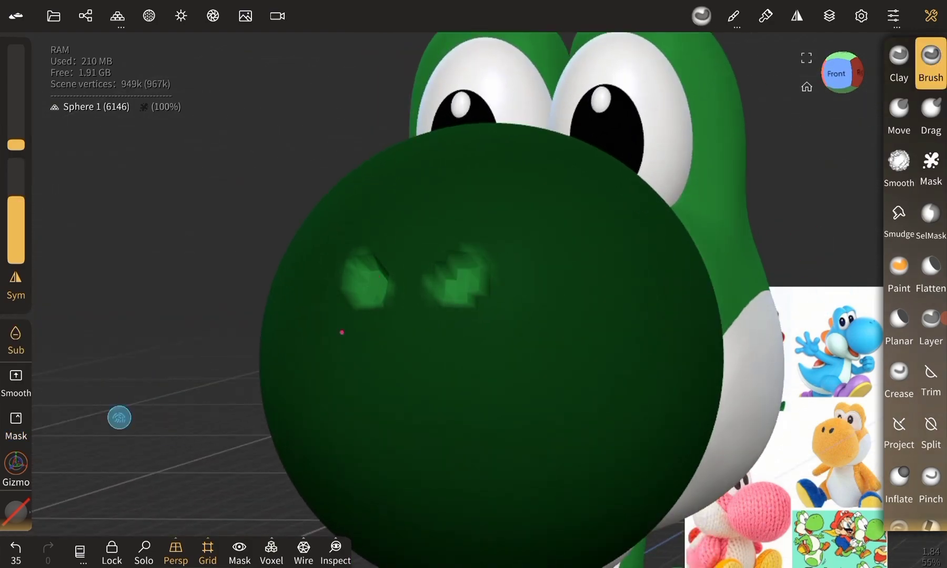
scroll(119, 417, down, 3)
drag(439, 302, 446, 316)
drag(126, 405, 165, 412)
Clear the mask and voxel remesh Yoshi at resolution 166
click(930, 168)
click(729, 86)
click(255, 556)
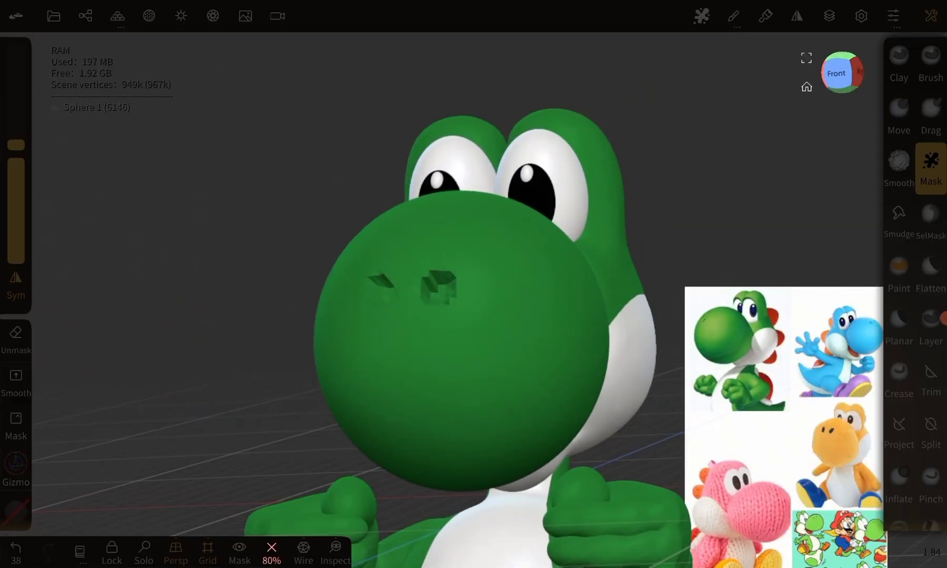
drag(231, 479, 243, 479)
scroll(449, 300, up, 3)
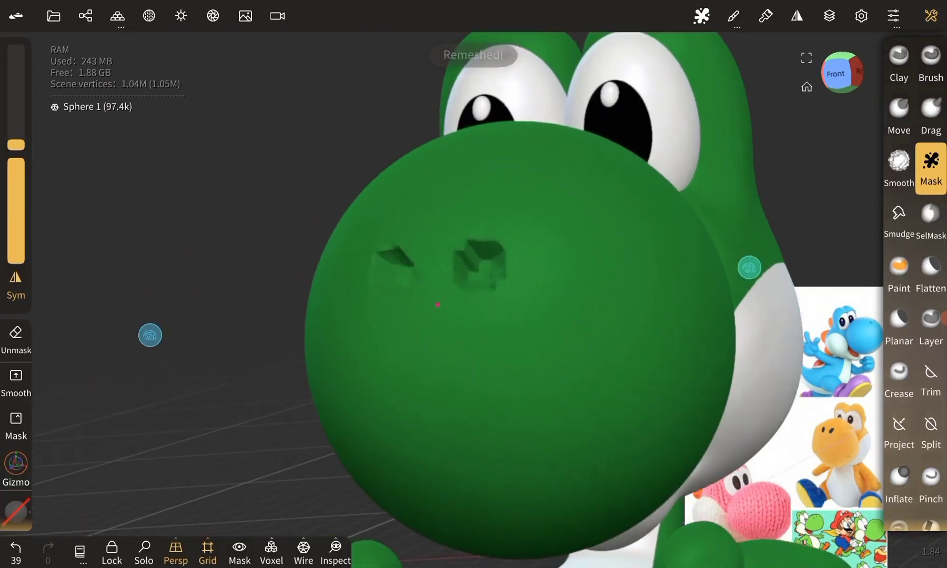
Smooth the nostril rims, then pinch them tighter
click(899, 168)
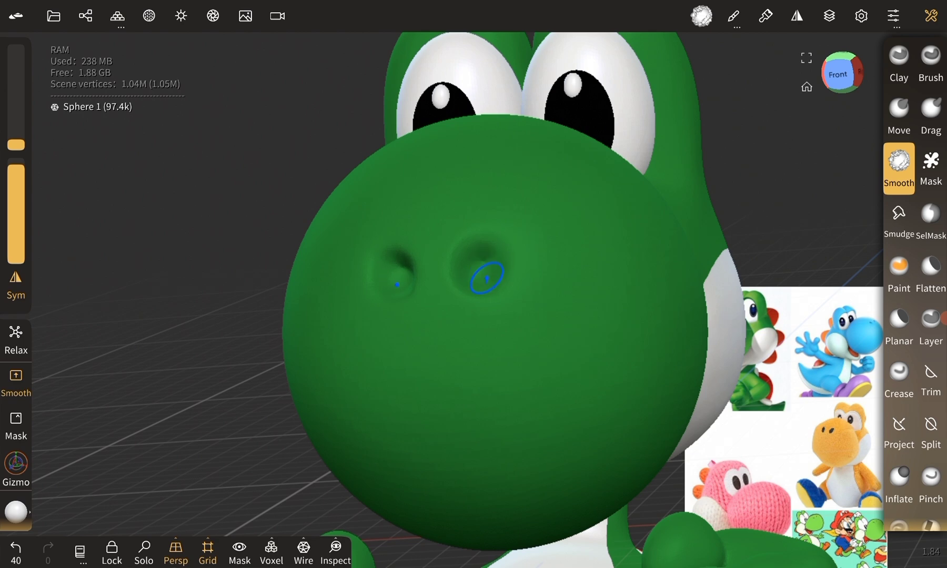
drag(211, 399, 214, 439)
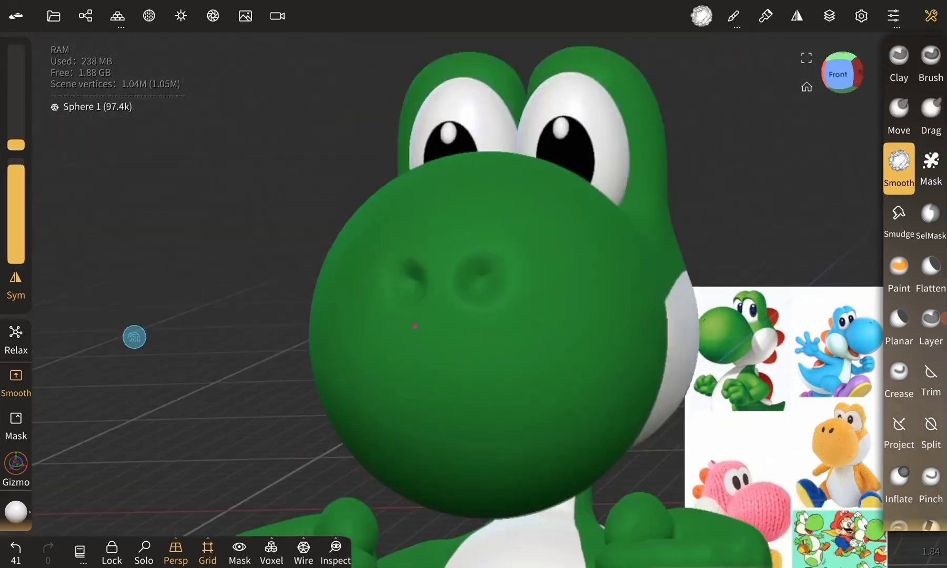
mouse_move(133, 336)
mouse_down()
mouse_move(171, 346)
mouse_move(92, 344)
mouse_up()
drag(152, 366, 193, 368)
click(930, 478)
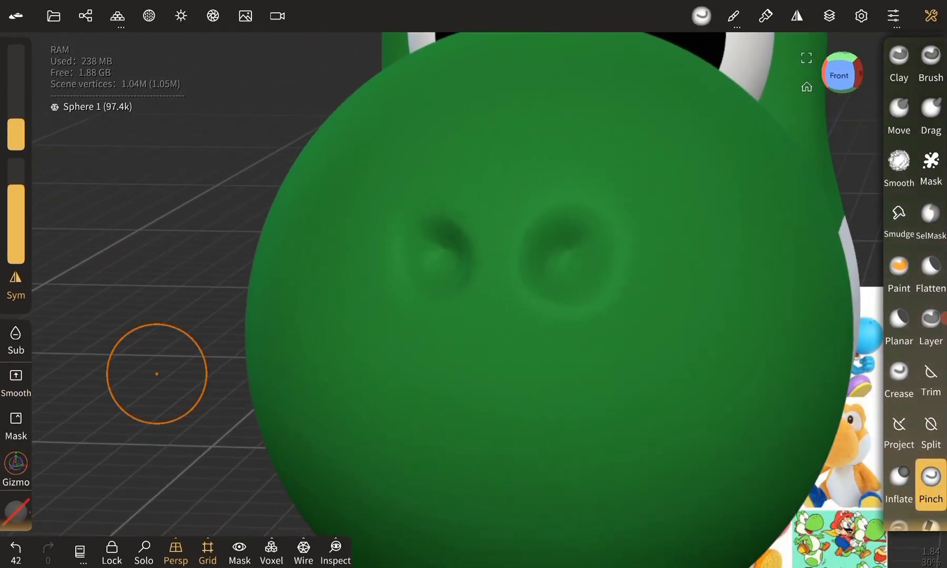
drag(15, 145, 16, 104)
drag(547, 232, 542, 221)
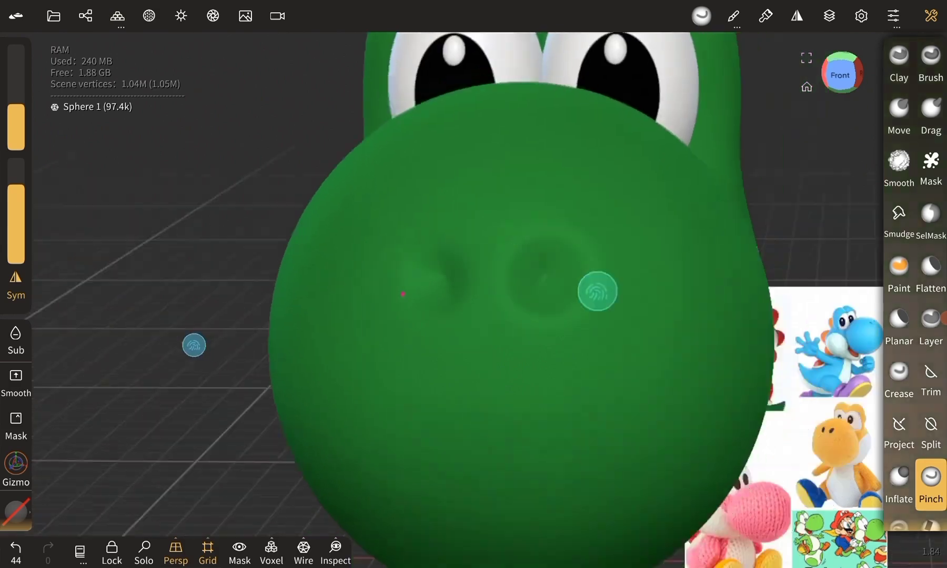
mouse_move(192, 342)
mouse_down()
mouse_move(156, 350)
mouse_move(164, 329)
mouse_up()
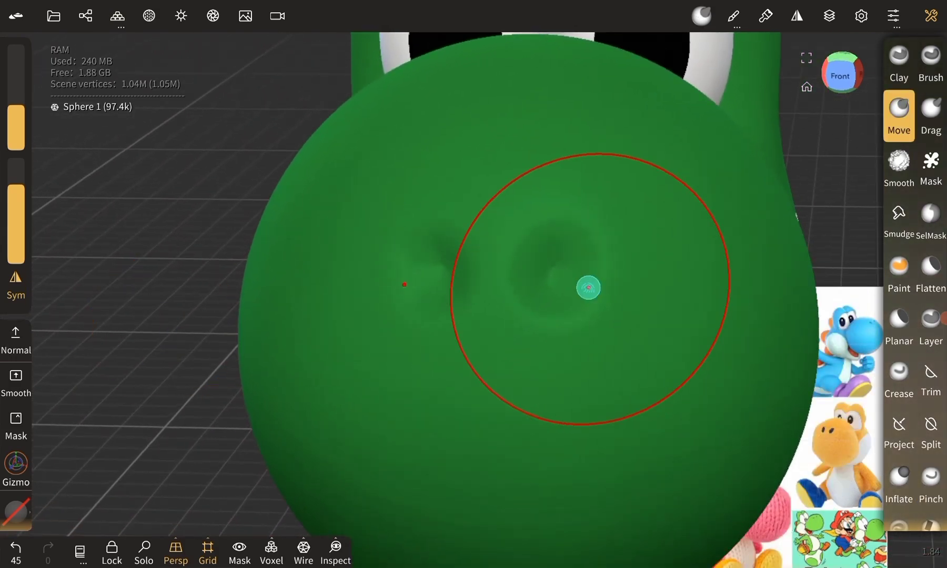
drag(588, 288, 691, 228)
drag(15, 142, 20, 156)
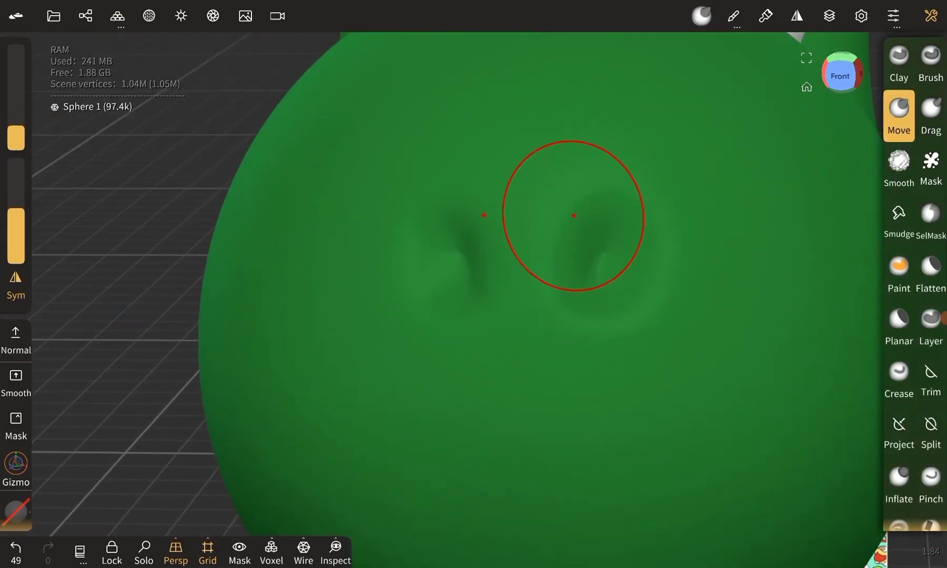
click(899, 265)
Paint the inside of both nostrils black with a small paint brush
drag(368, 368, 368, 399)
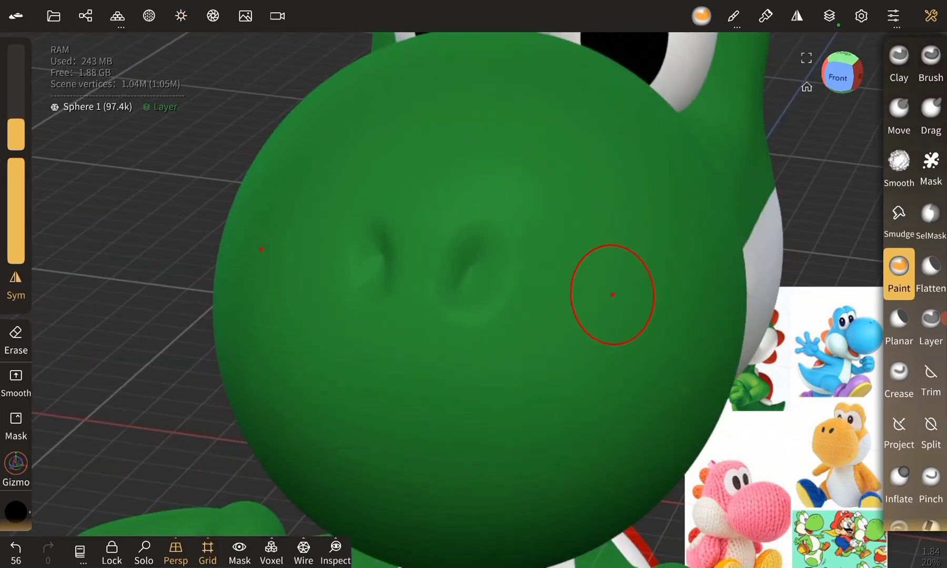
drag(16, 131, 16, 155)
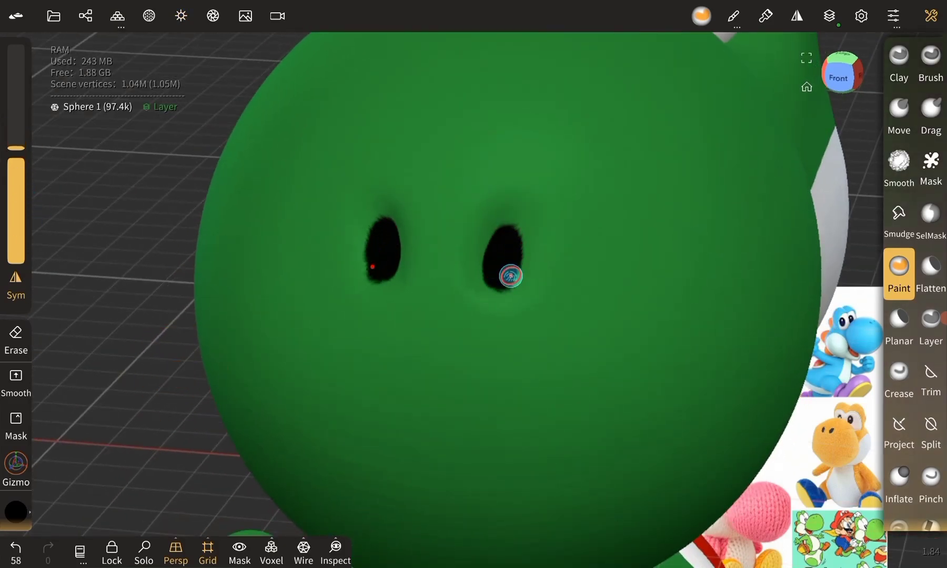
scroll(510, 275, up, 2)
scroll(445, 311, up, 3)
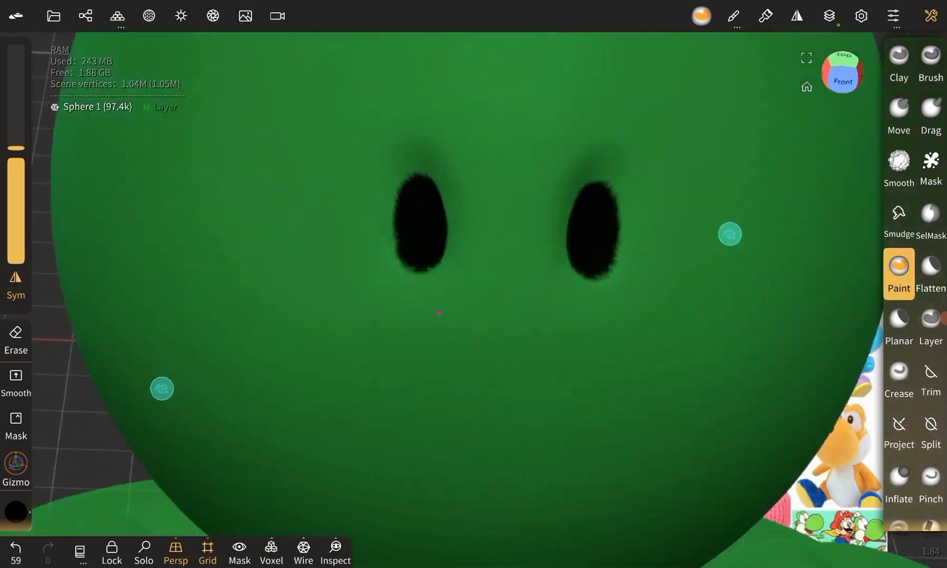
Pinch the right nostril's edges into a neat oval
click(930, 476)
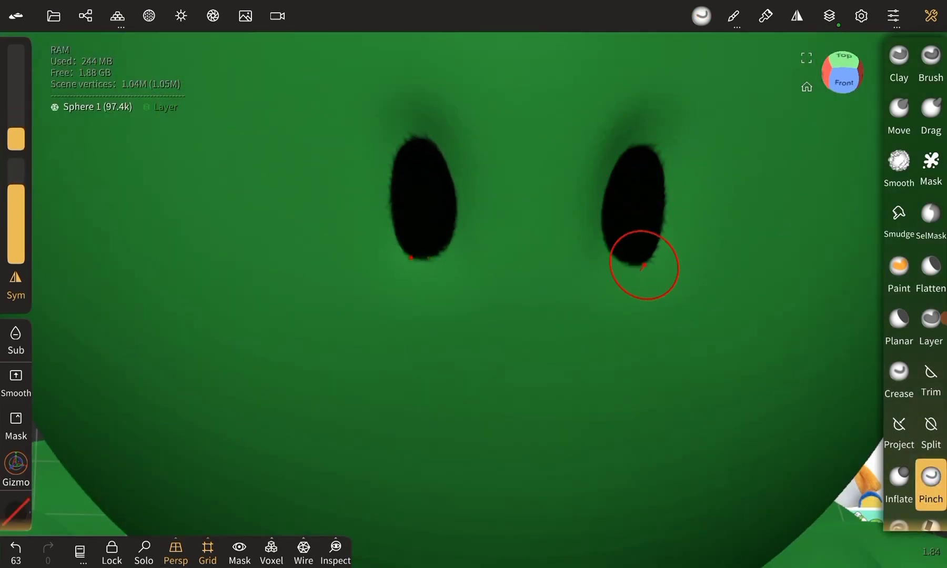
drag(600, 208, 605, 211)
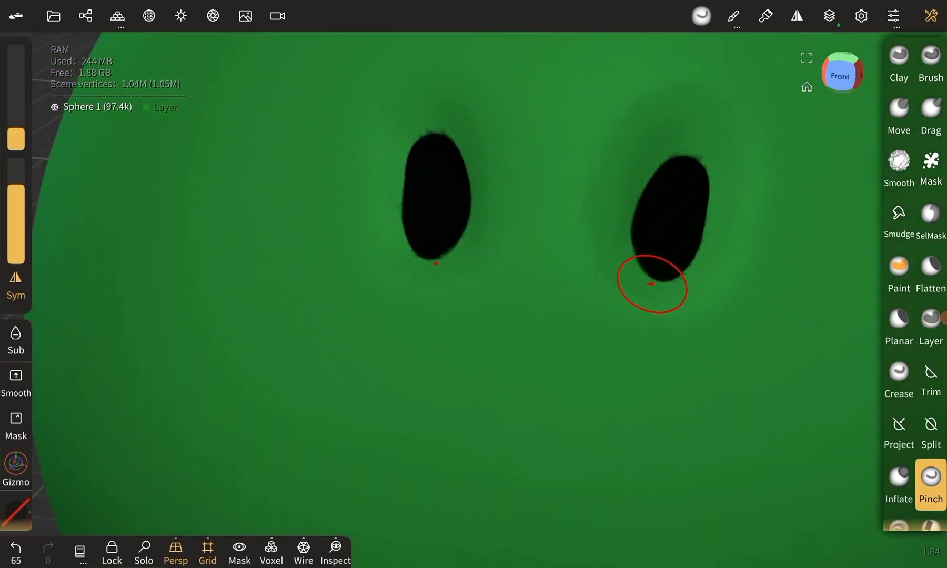
drag(699, 177, 751, 169)
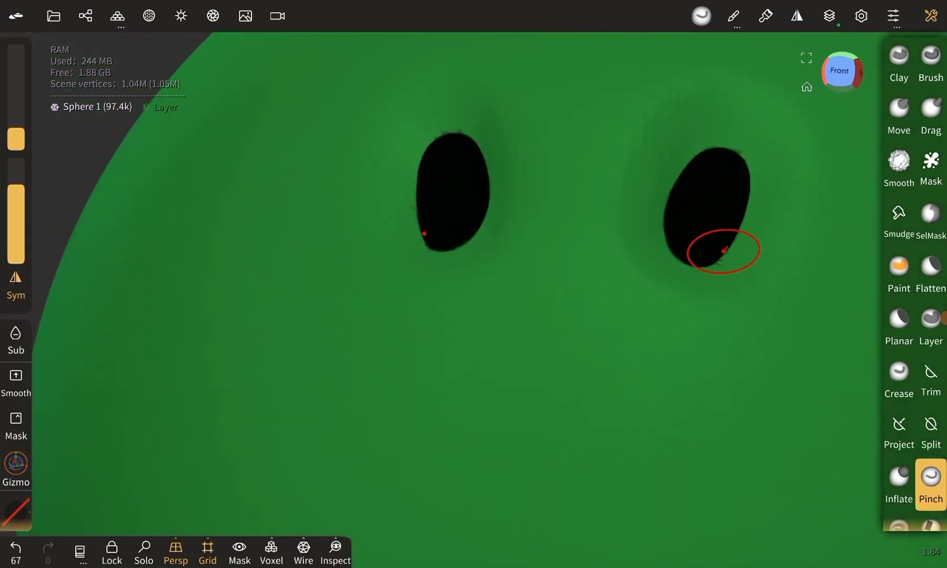
scroll(340, 410, down, 10)
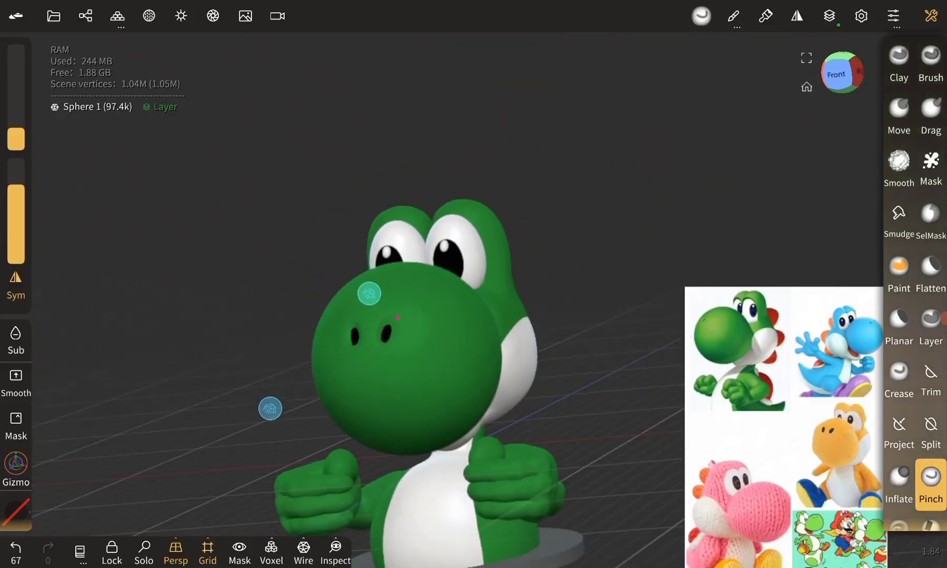
Unhide the Mario bust and switch shading to Lit (PBR)
scroll(153, 382, down, 5)
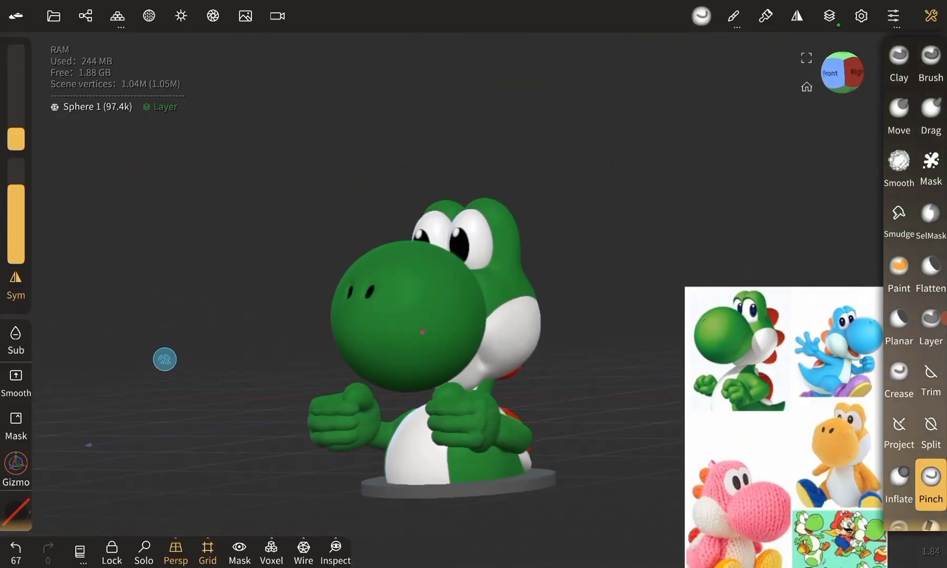
click(92, 15)
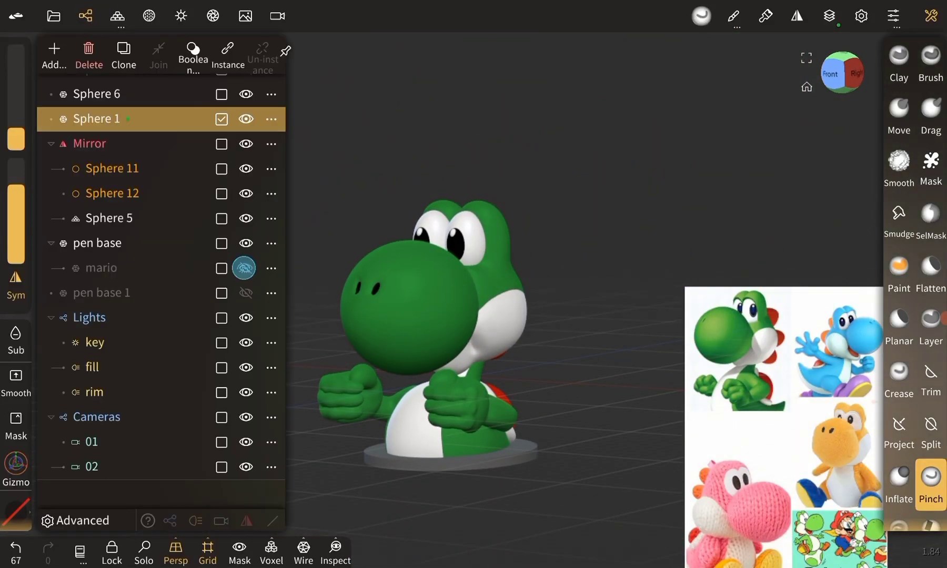
click(244, 267)
click(180, 16)
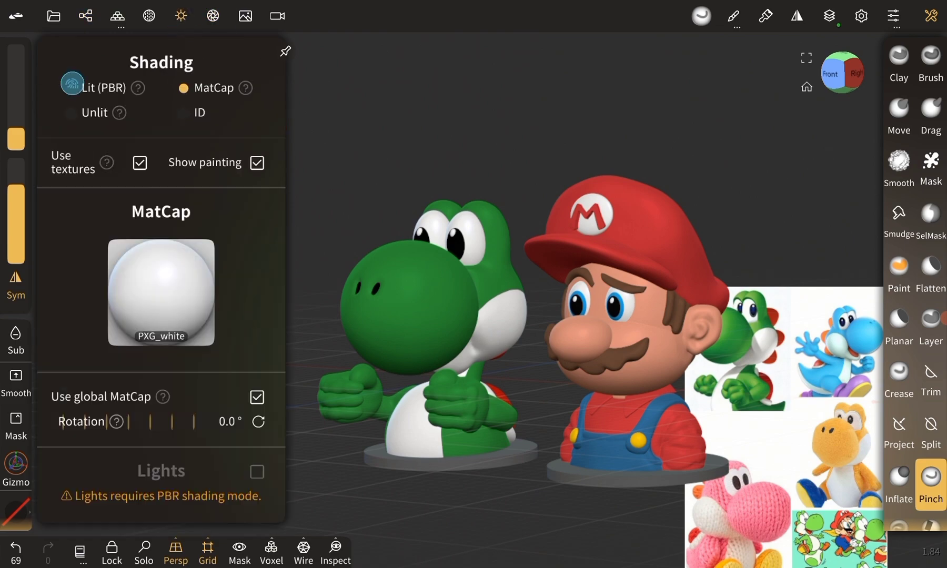
click(74, 86)
click(213, 16)
click(802, 358)
Turn off the background reference images and orbit around both busts
click(245, 15)
click(256, 190)
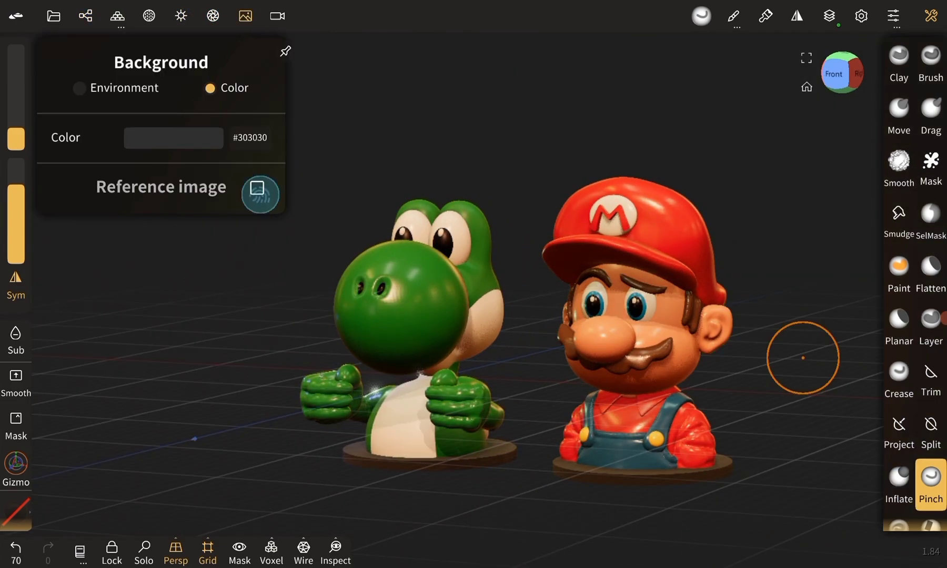
mouse_move(280, 385)
mouse_down()
mouse_move(257, 394)
mouse_move(273, 406)
mouse_move(233, 382)
mouse_move(268, 422)
mouse_move(145, 353)
mouse_move(134, 381)
mouse_move(245, 395)
mouse_move(121, 329)
mouse_move(342, 356)
mouse_up()
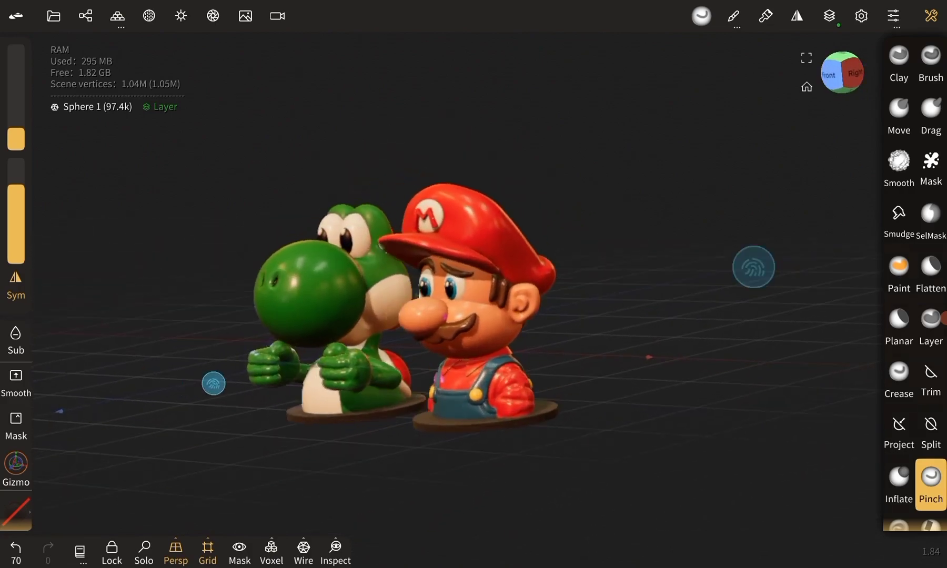
mouse_move(213, 384)
mouse_down()
mouse_move(190, 460)
mouse_move(184, 361)
mouse_move(241, 364)
mouse_up()
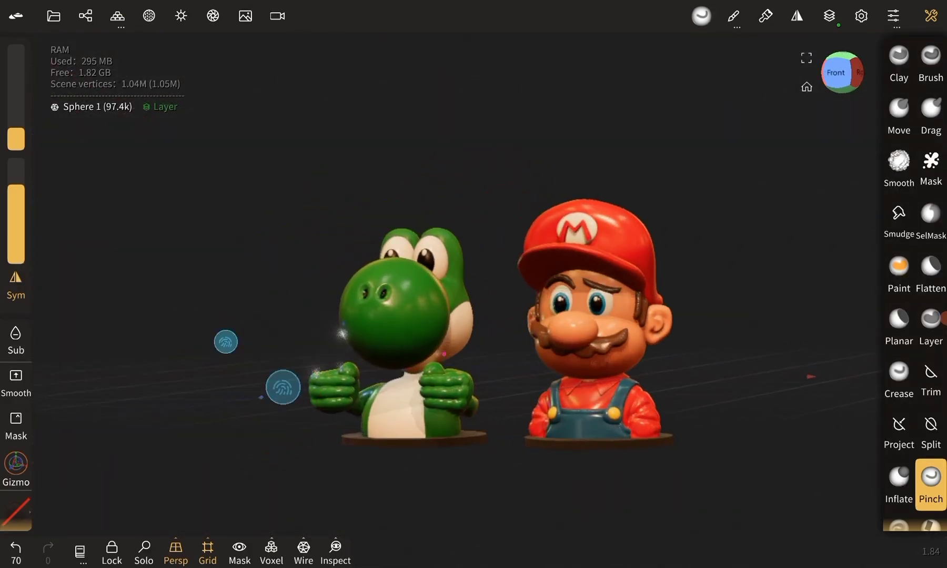
click(54, 15)
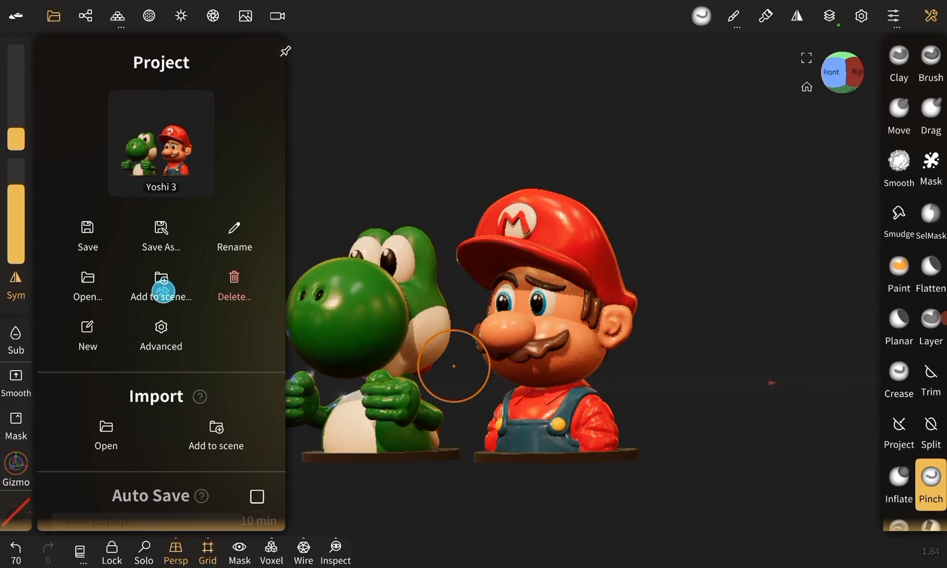
click(782, 326)
mouse_move(118, 329)
mouse_down()
mouse_move(97, 384)
mouse_move(120, 343)
mouse_up()
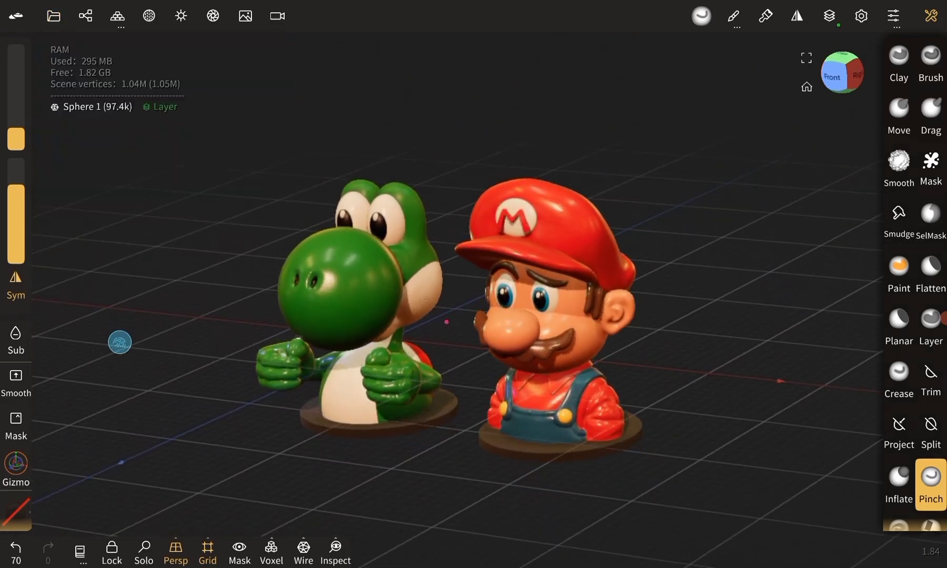